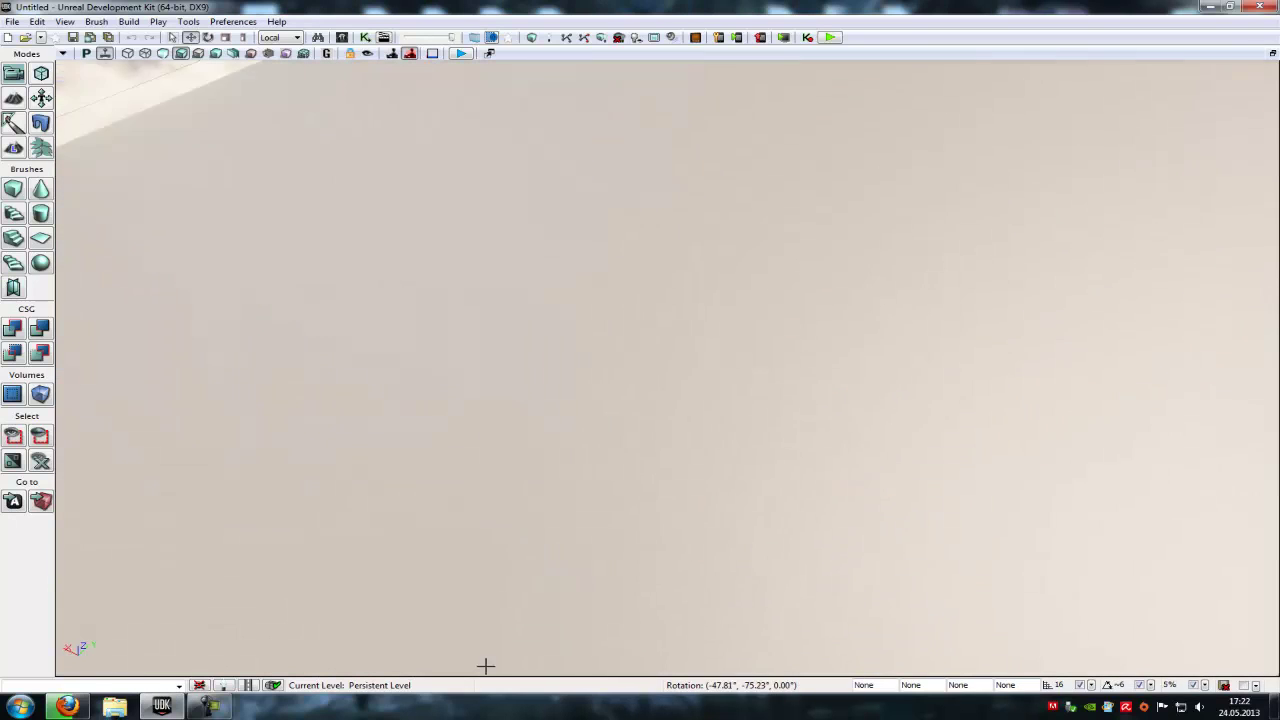
Step: Pull the camera back and orbit until the whole floor slab and the cube are visible
scroll(521, 672, down, 3)
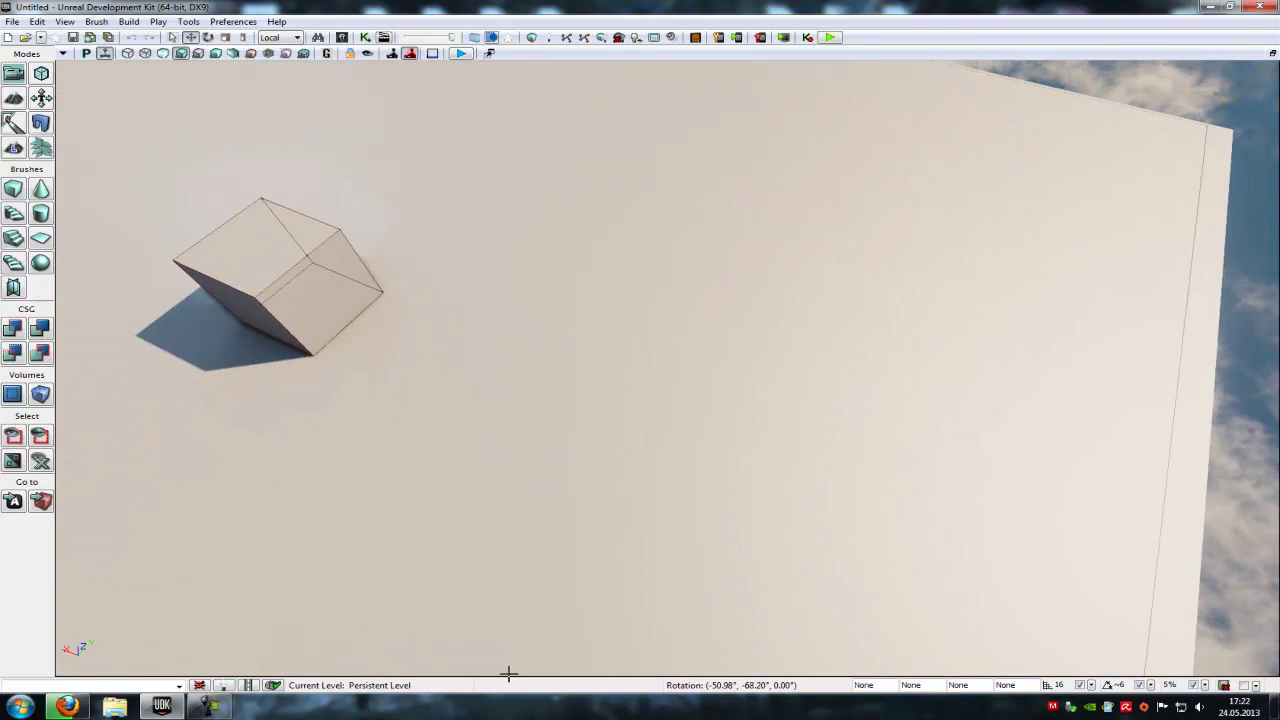
mouse_move(506, 672)
right_down()
mouse_move(356, 607)
mouse_move(566, 606)
right_up()
scroll(562, 606, down, 2)
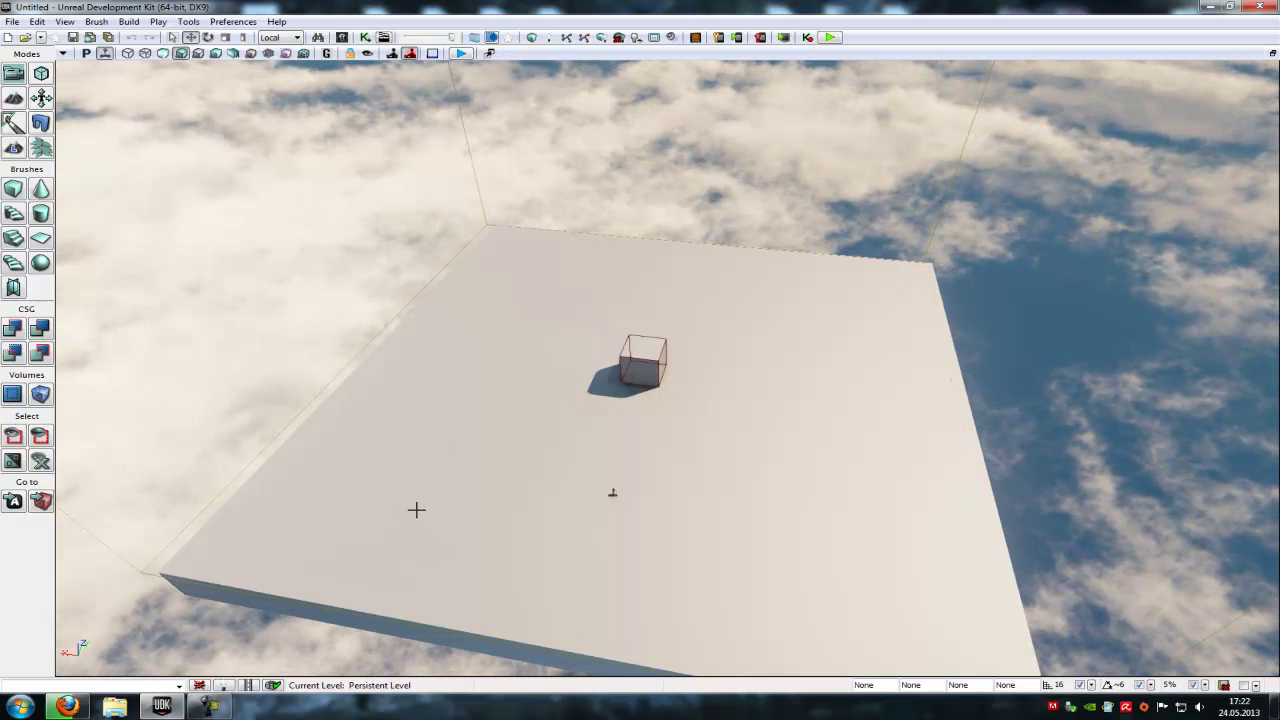
mouse_move(514, 500)
mouse_down()
mouse_move(443, 491)
mouse_move(546, 489)
mouse_up()
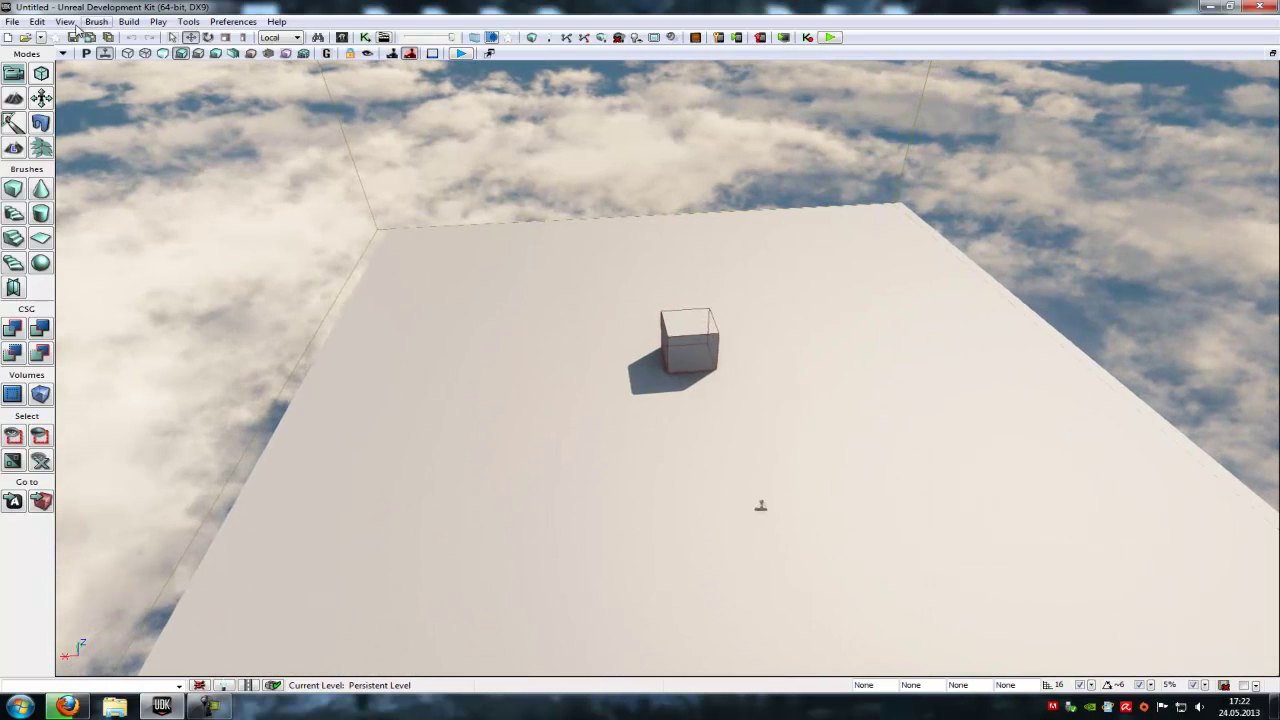
Step: Open the Actor Classes browser, list Actor-based classes, and clear the 'crowd' search
click(64, 21)
mouse_move(100, 35)
click(375, 49)
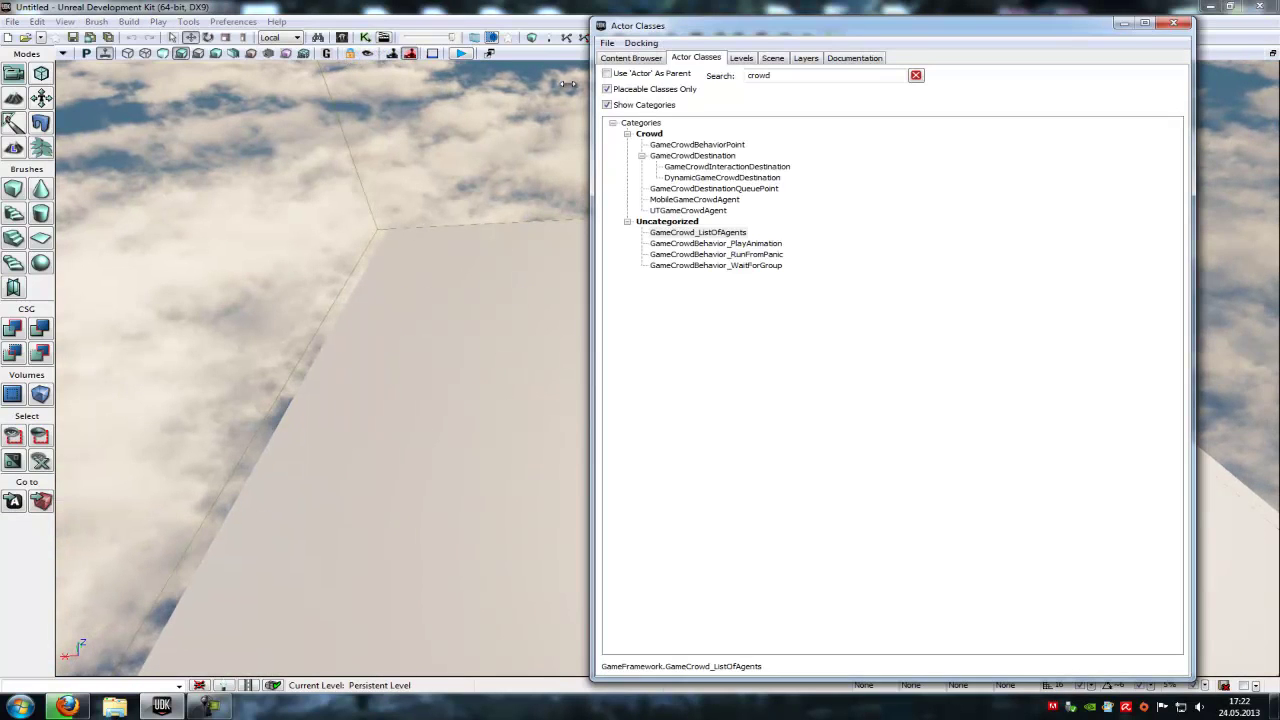
click(616, 76)
click(776, 78)
key(BackSpace)
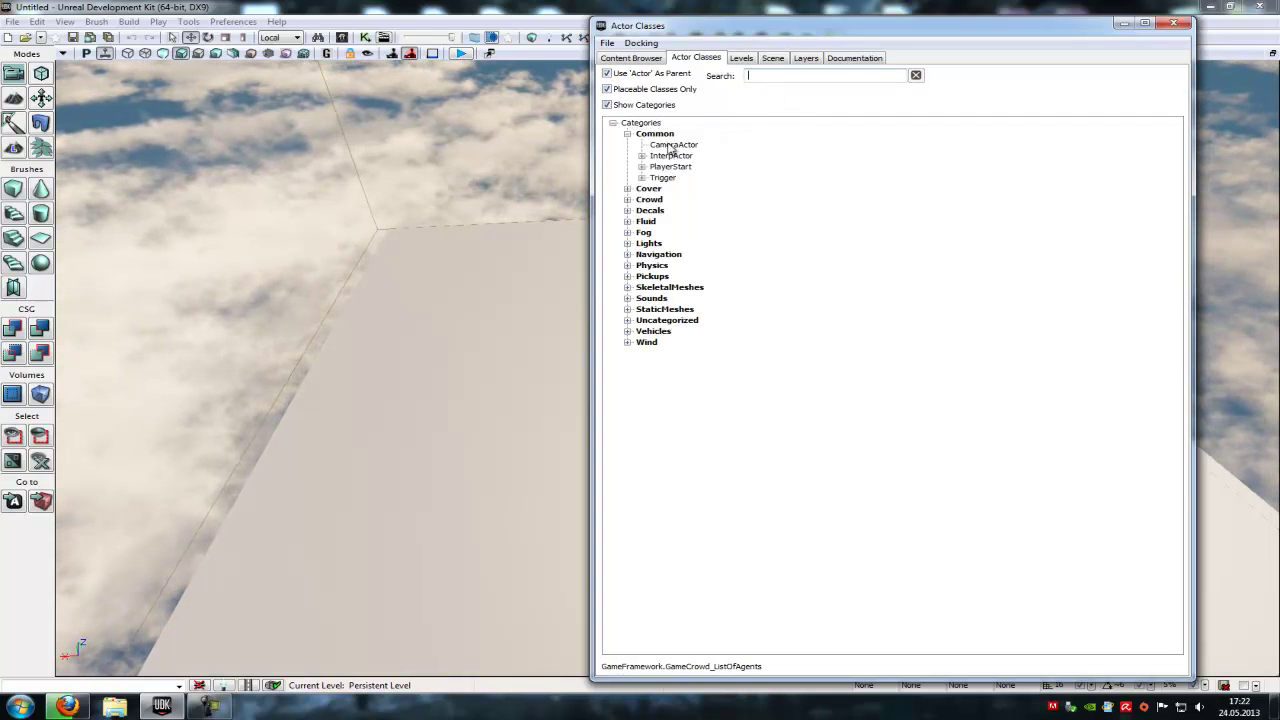
Step: Drag GameCrowdDestination from Crowd onto the floor twice, near the front and at the far edge
click(627, 199)
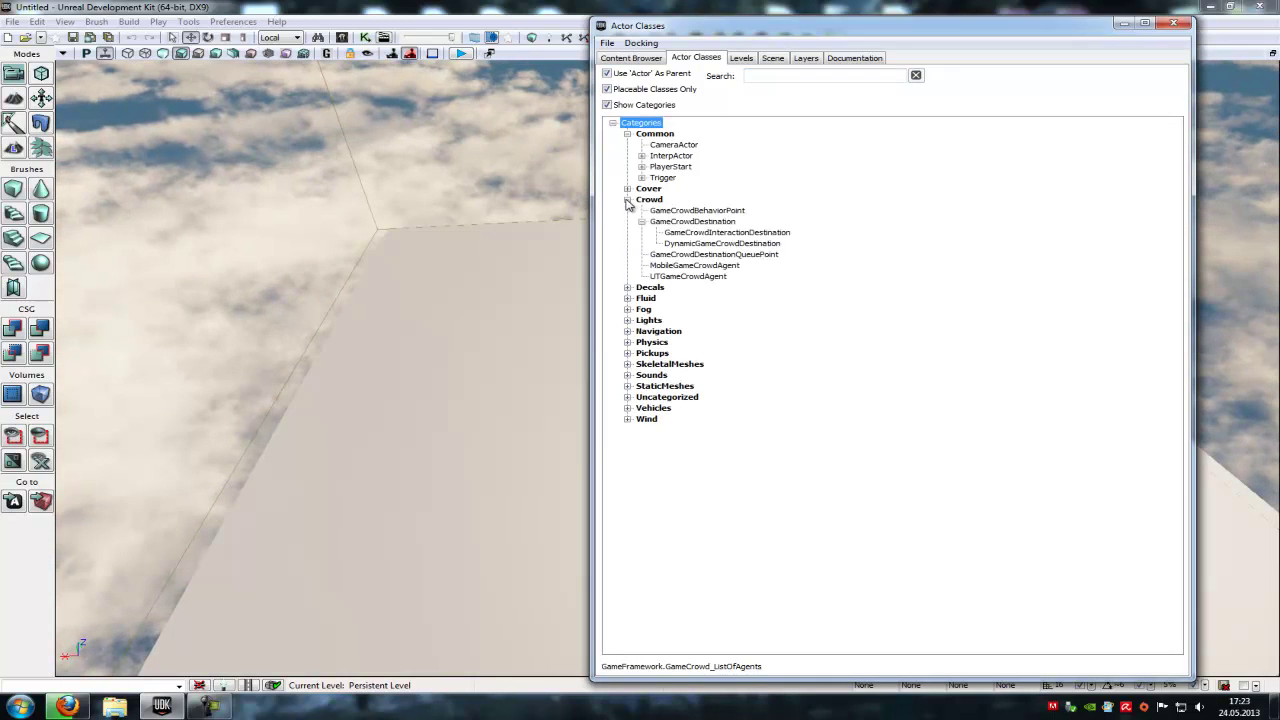
click(673, 222)
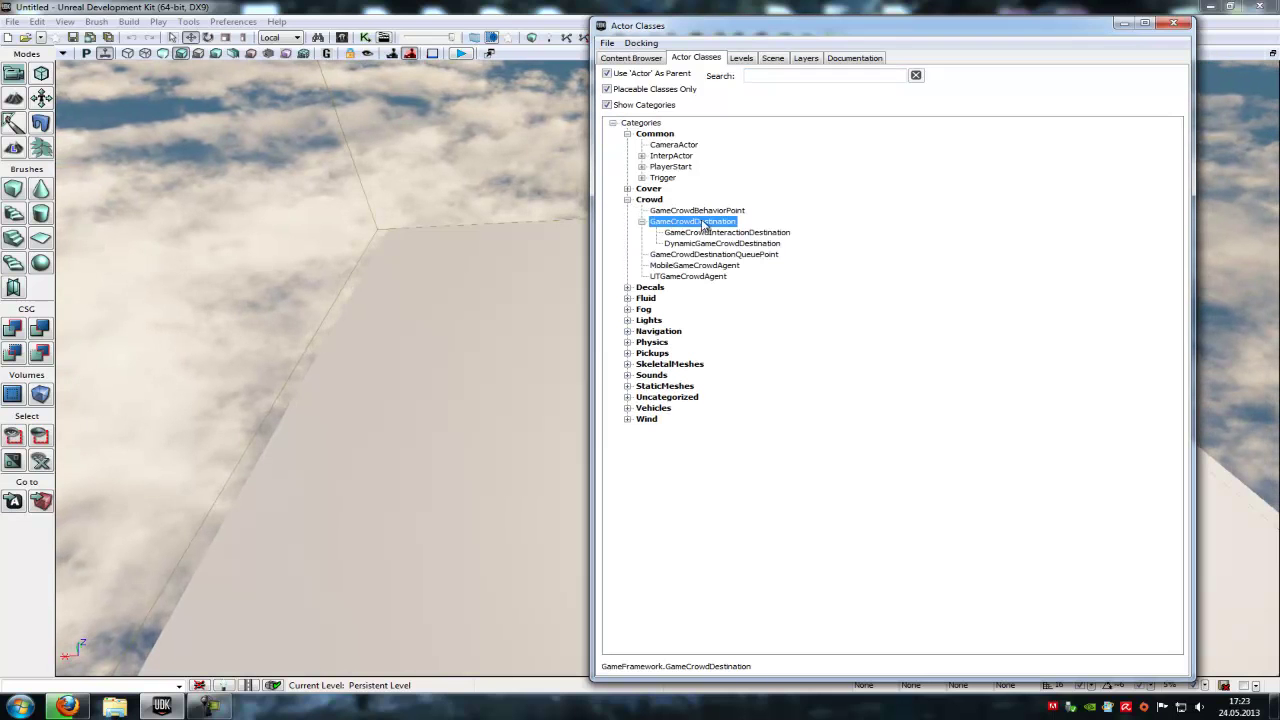
drag(406, 612, 362, 636)
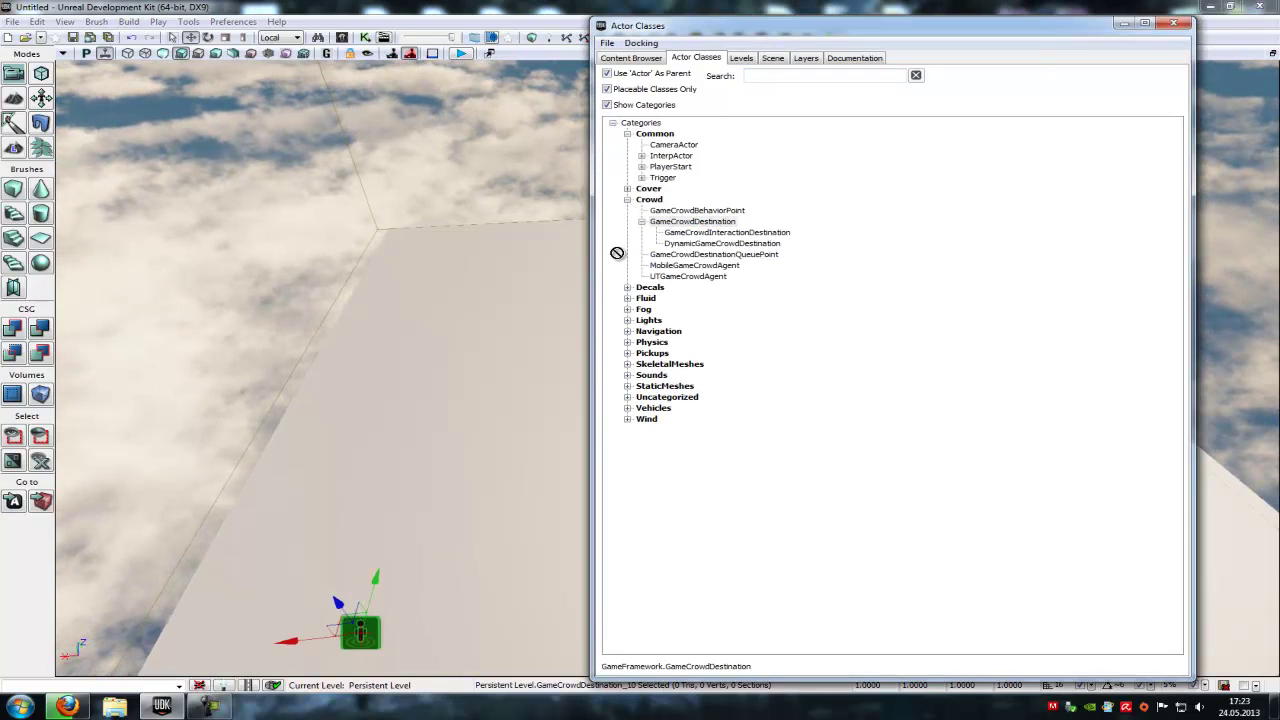
drag(660, 222, 566, 279)
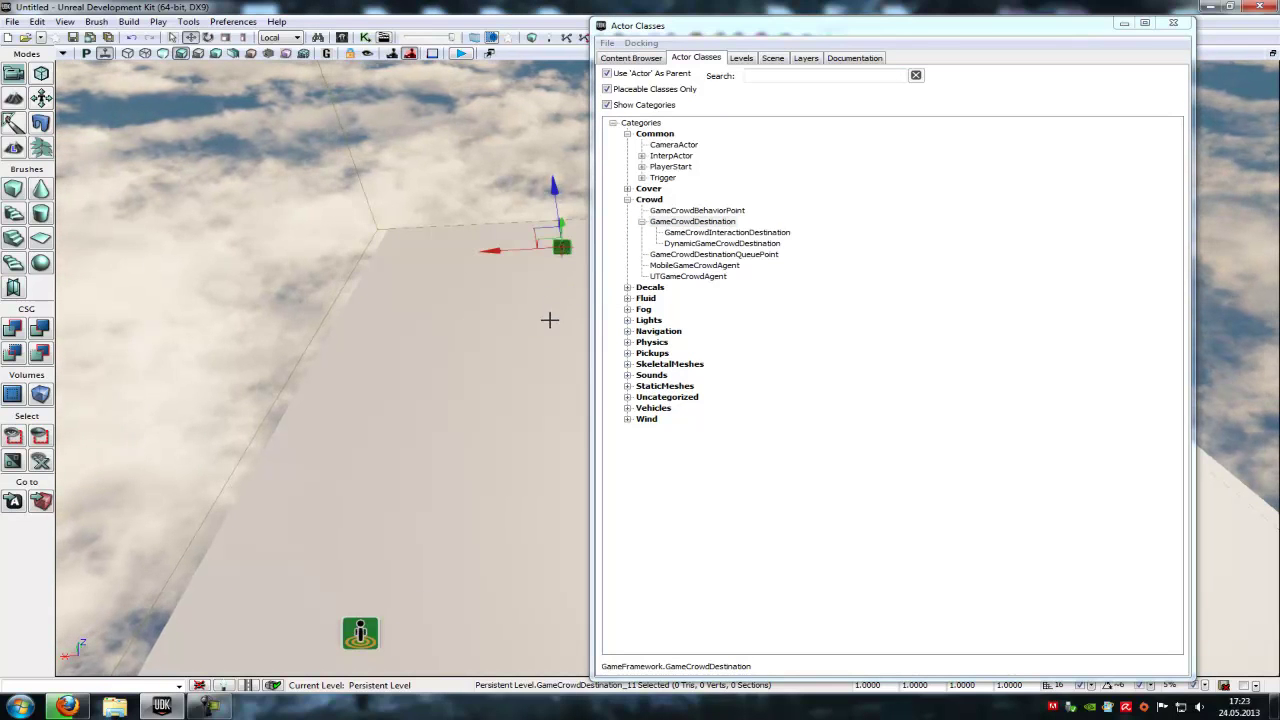
Step: Lock GameCrowdDestination_10's properties and add the second destination to its Next Destinations
click(1124, 22)
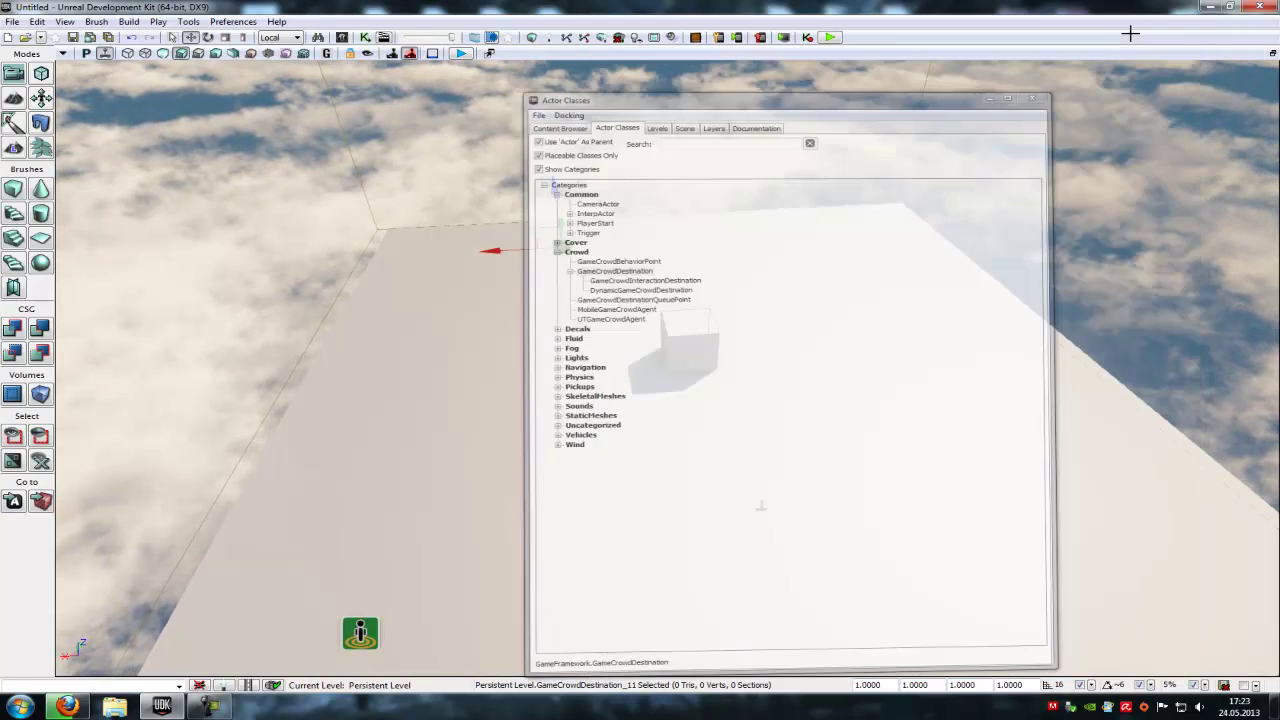
double_click(566, 477)
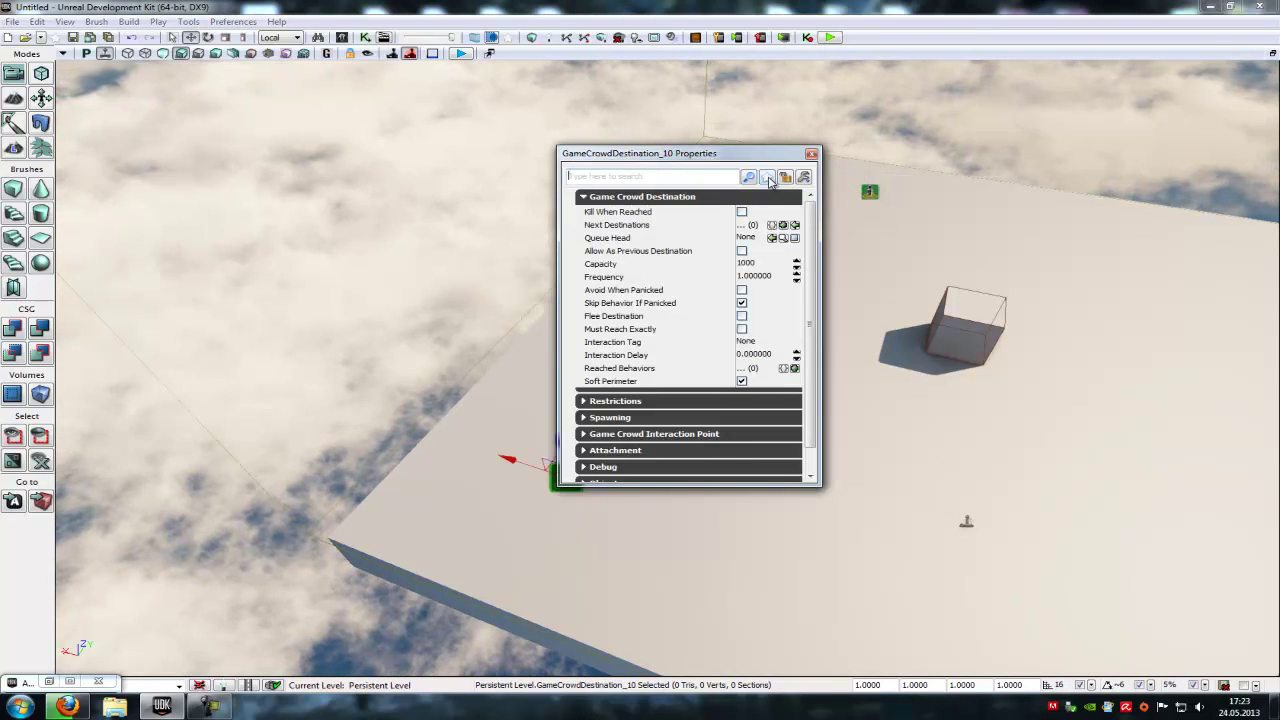
click(786, 177)
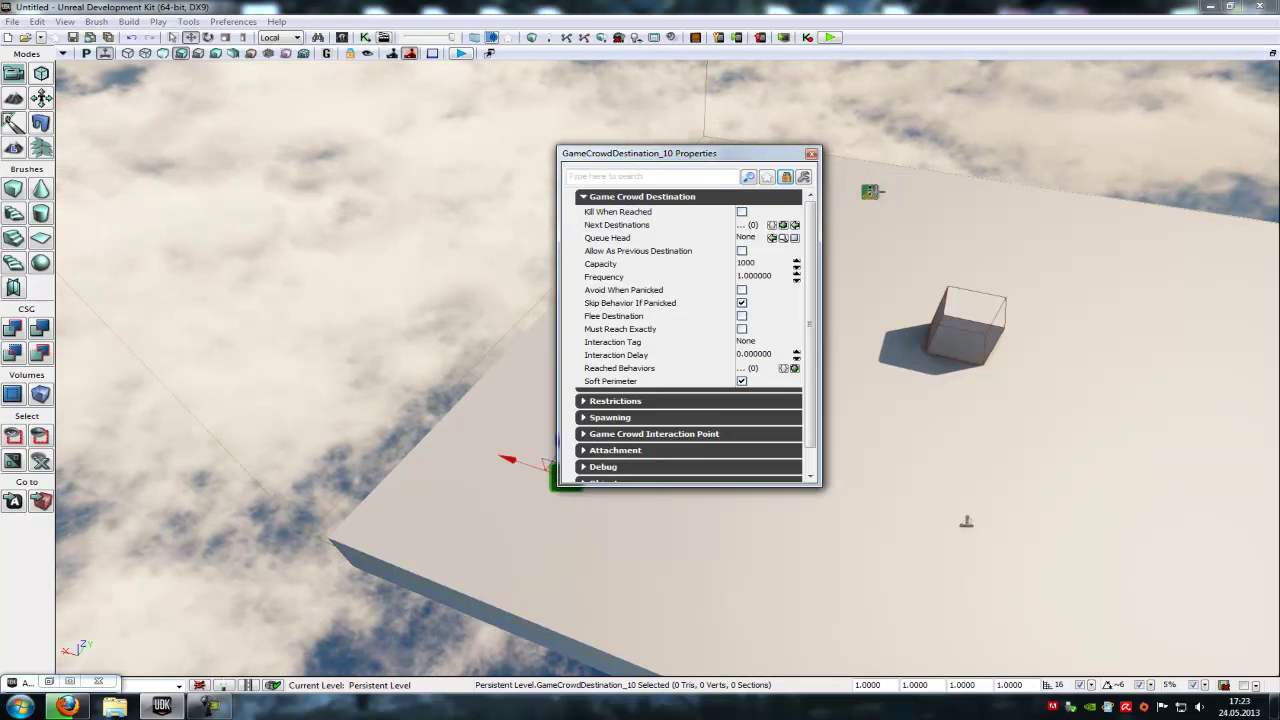
click(870, 190)
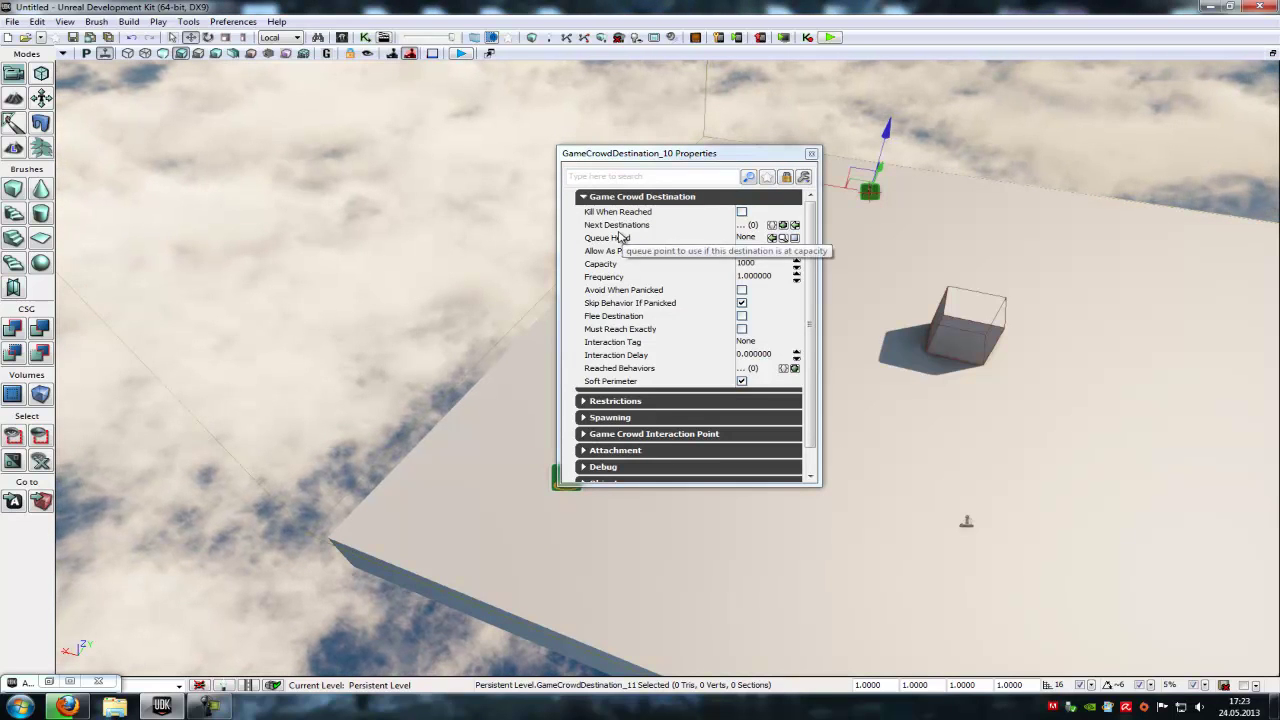
click(795, 225)
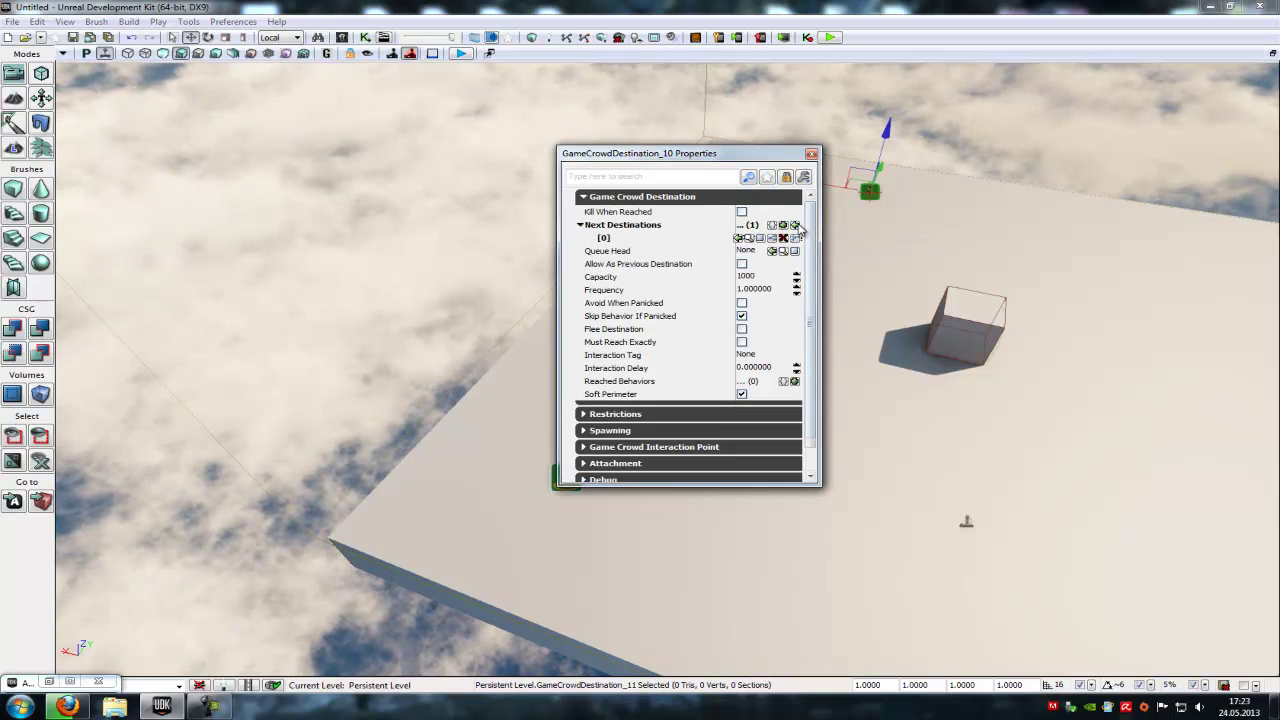
Step: Close those properties, then open, lock and close the second destination's properties
click(811, 153)
double_click(870, 190)
click(785, 177)
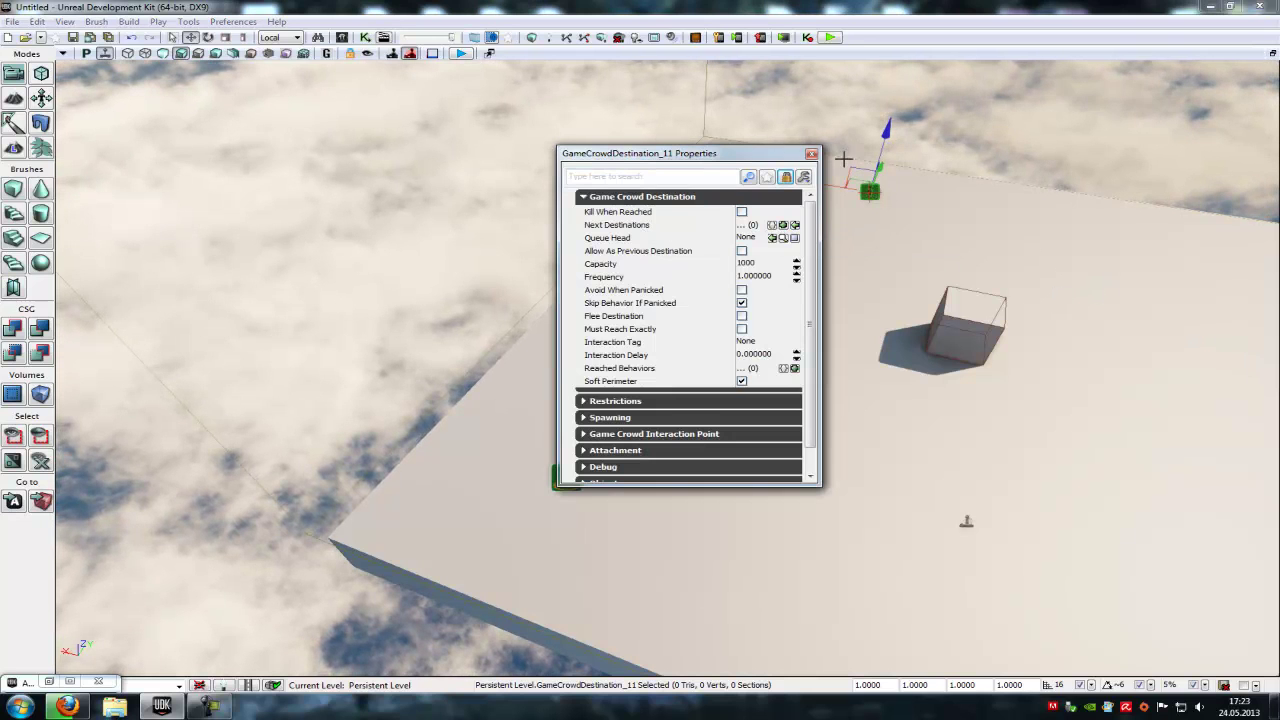
click(811, 153)
Step: Open Kismet and add a Player > Player Spawned event to the Main_Sequence
click(365, 37)
right_click(570, 268)
mouse_move(634, 339)
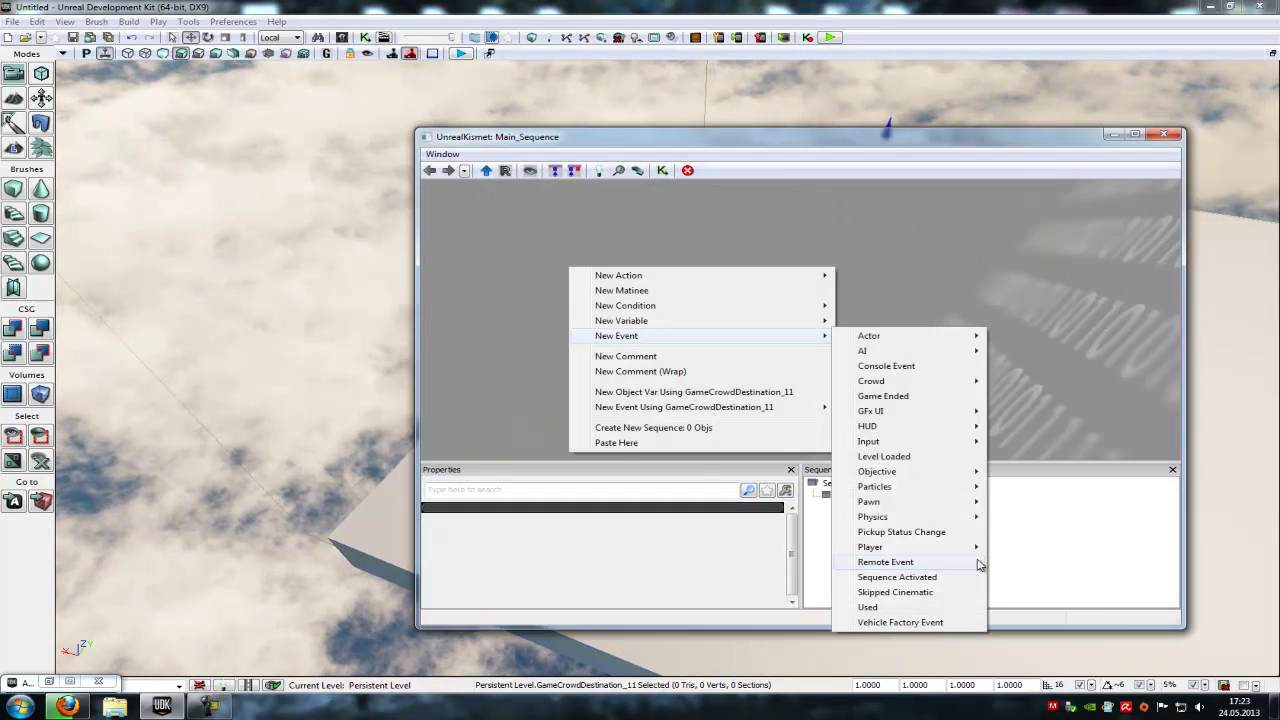
mouse_move(963, 548)
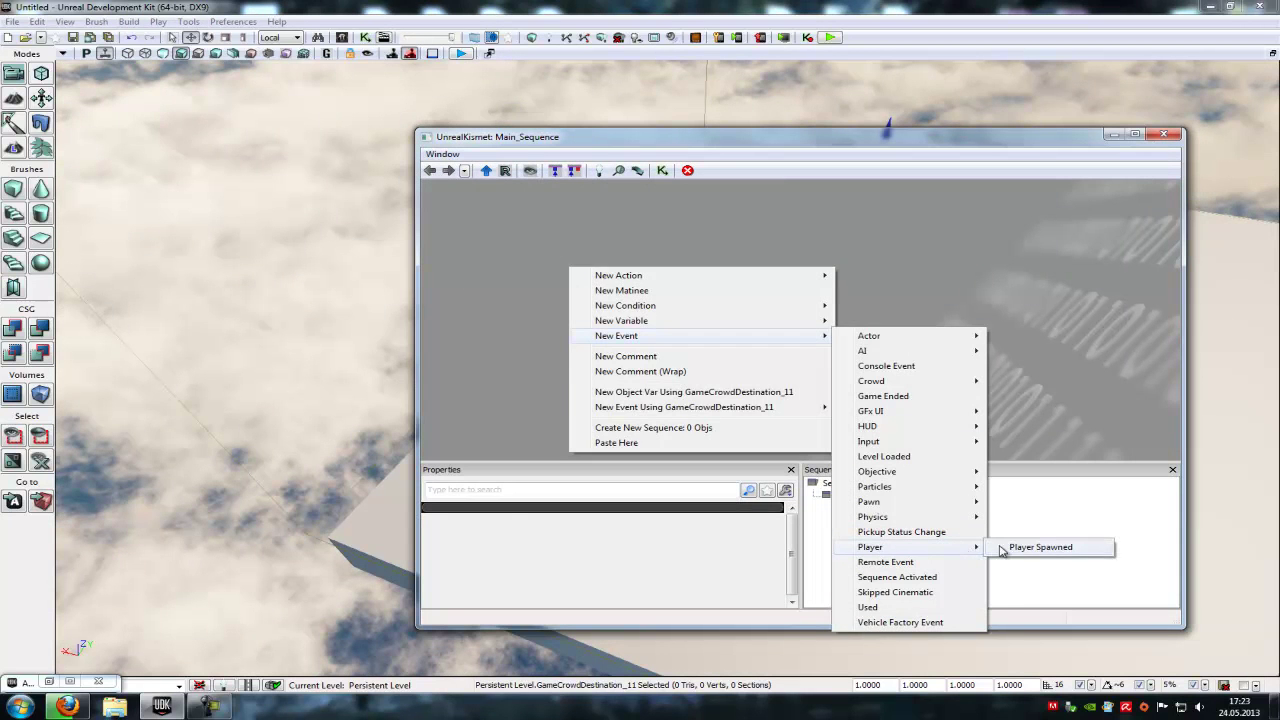
click(1032, 552)
Step: Add a Crowd > UT Crowd Spawner action and wire Player Spawned's Out to its Start
right_click(871, 318)
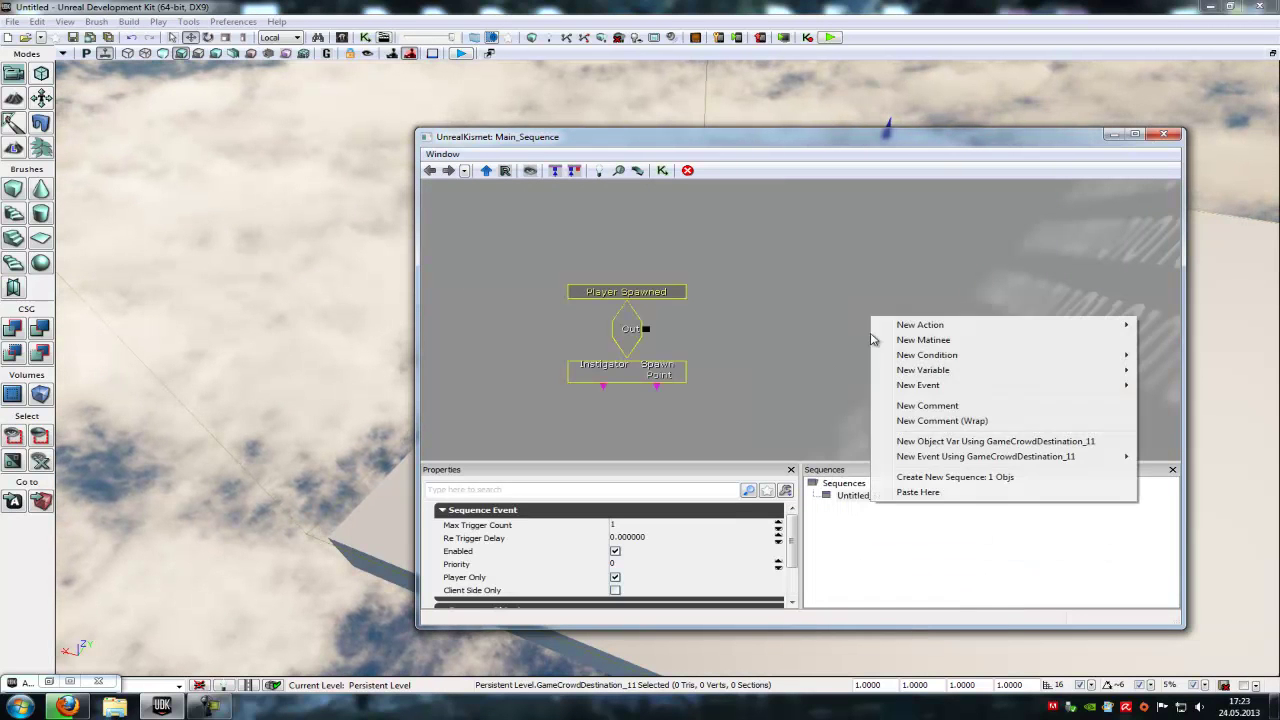
mouse_move(900, 327)
mouse_move(835, 347)
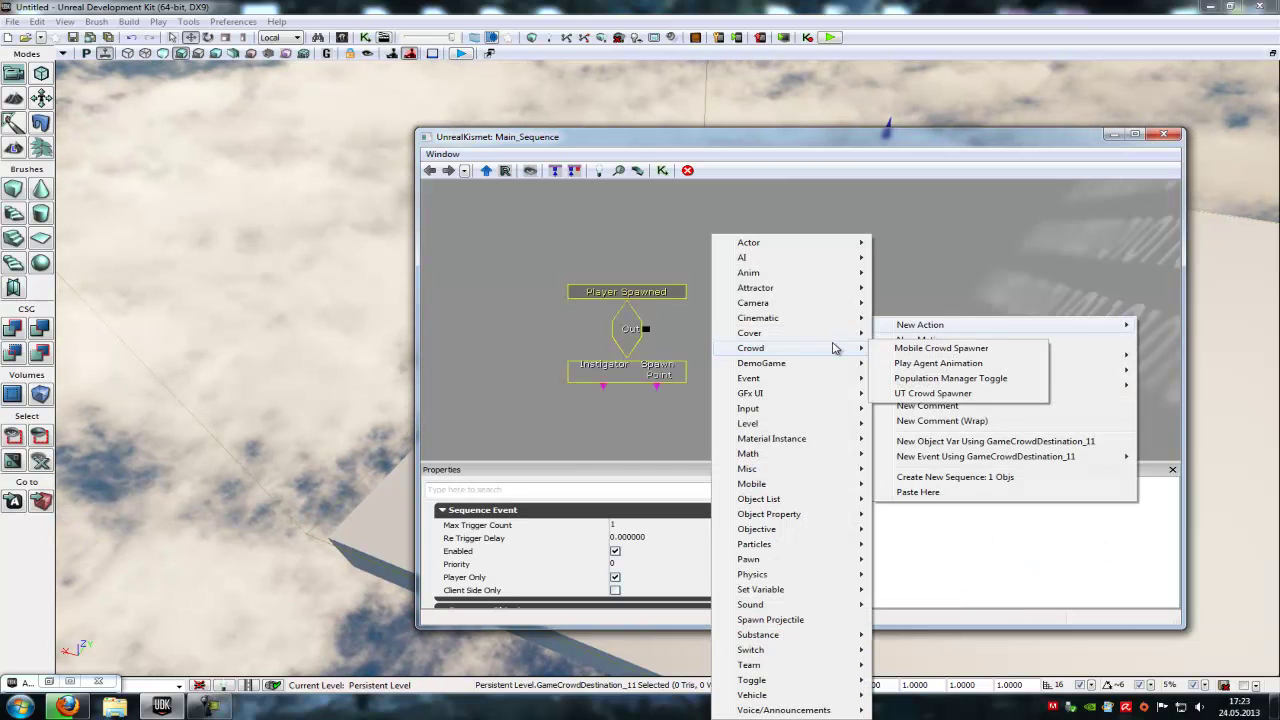
click(950, 394)
drag(1090, 417, 1101, 365)
drag(656, 276, 873, 306)
drag(770, 137, 991, 120)
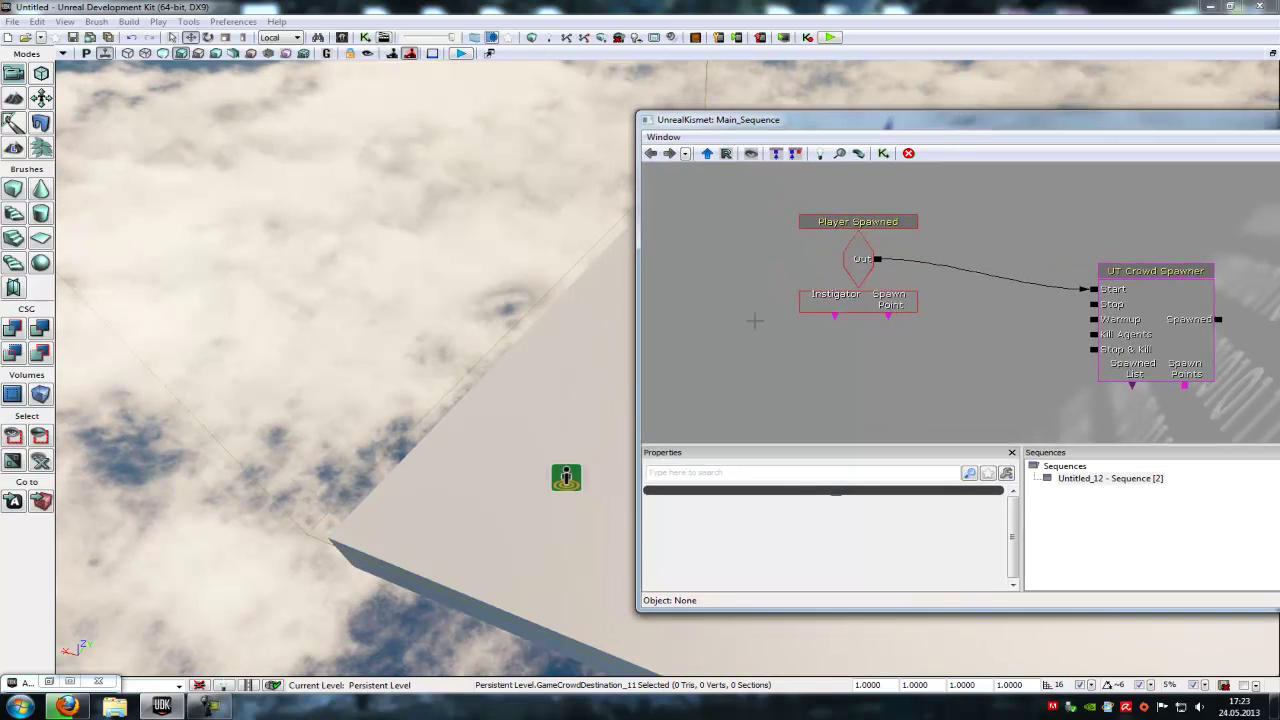
Step: Add an object variable for GameCrowdDestination_10 and link it to the spawner's Spawn Points
click(567, 478)
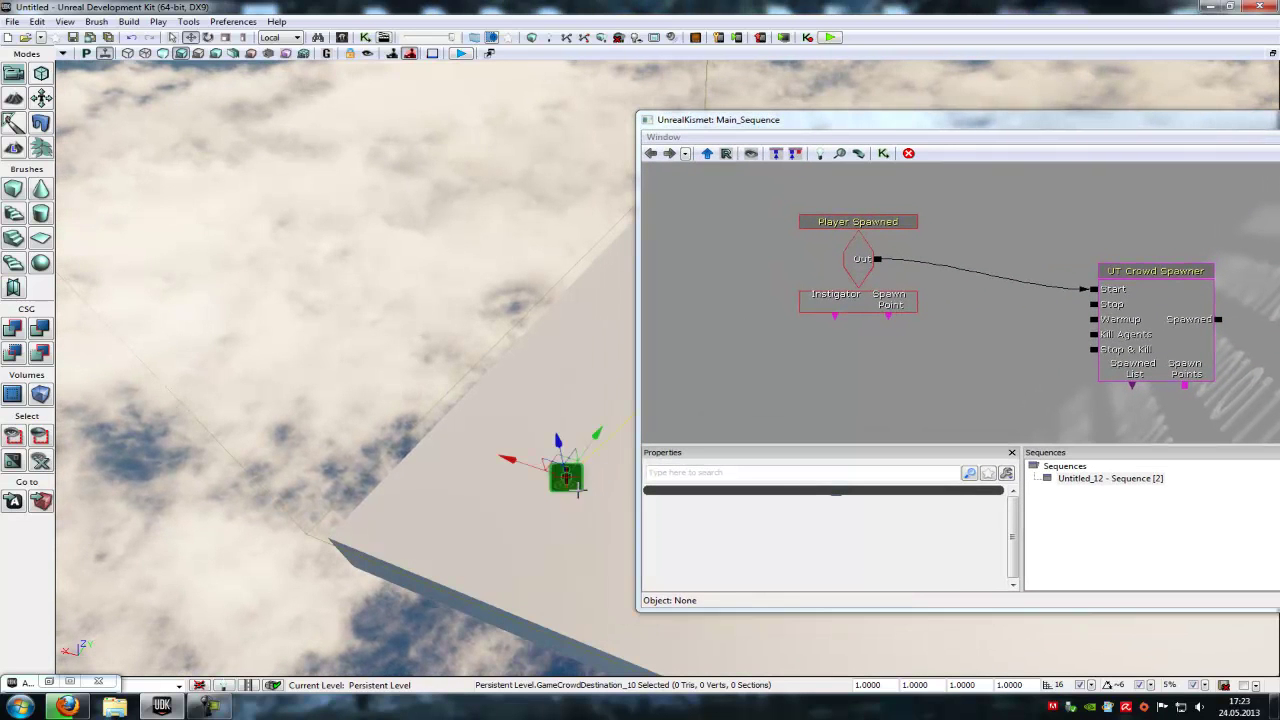
drag(1120, 413, 1022, 402)
right_click(1014, 377)
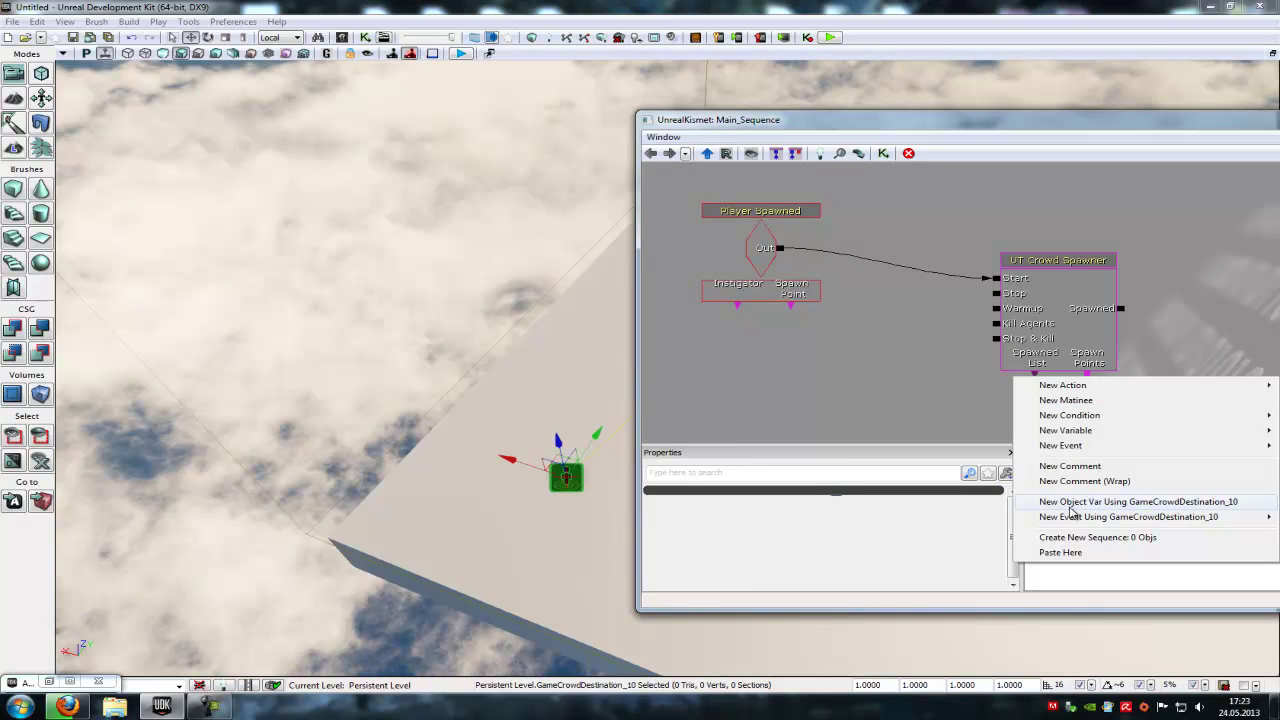
click(1071, 502)
mouse_move(1126, 361)
mouse_down()
mouse_move(1101, 328)
mouse_move(1065, 372)
mouse_up()
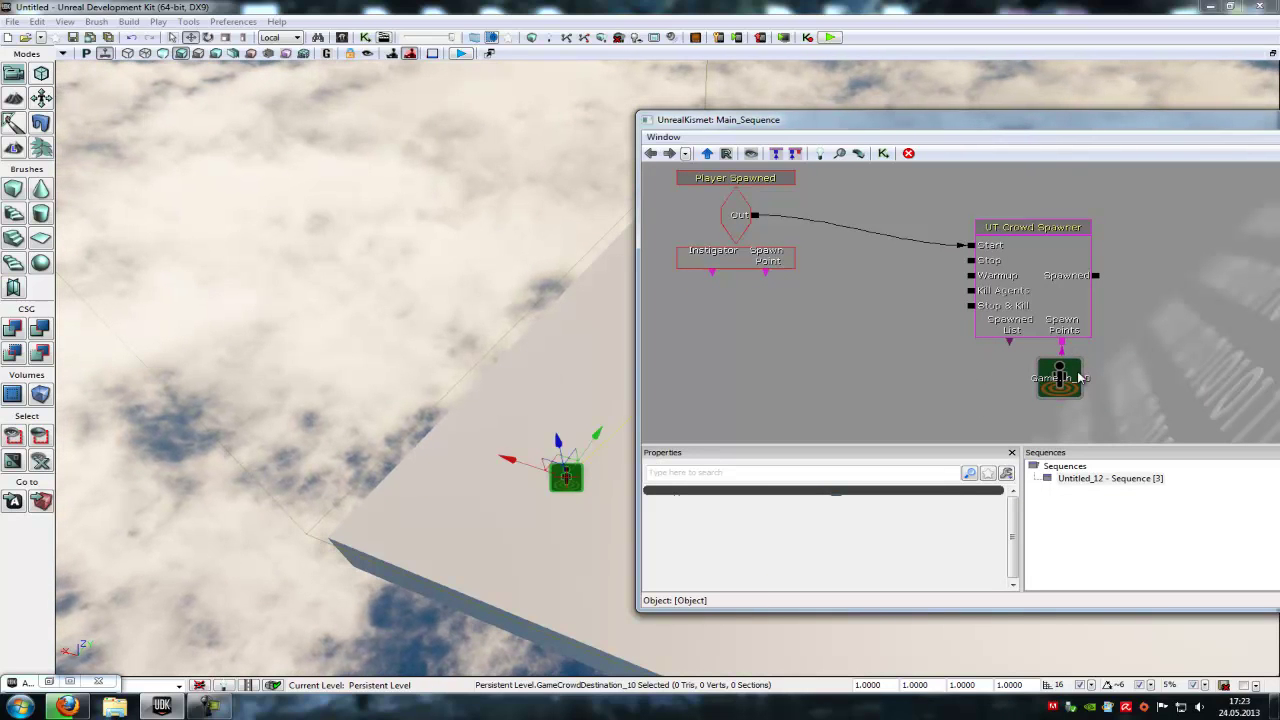
Step: Select the UT Crowd Spawner to view its settings and restore the Actor Classes browser
drag(884, 300, 886, 314)
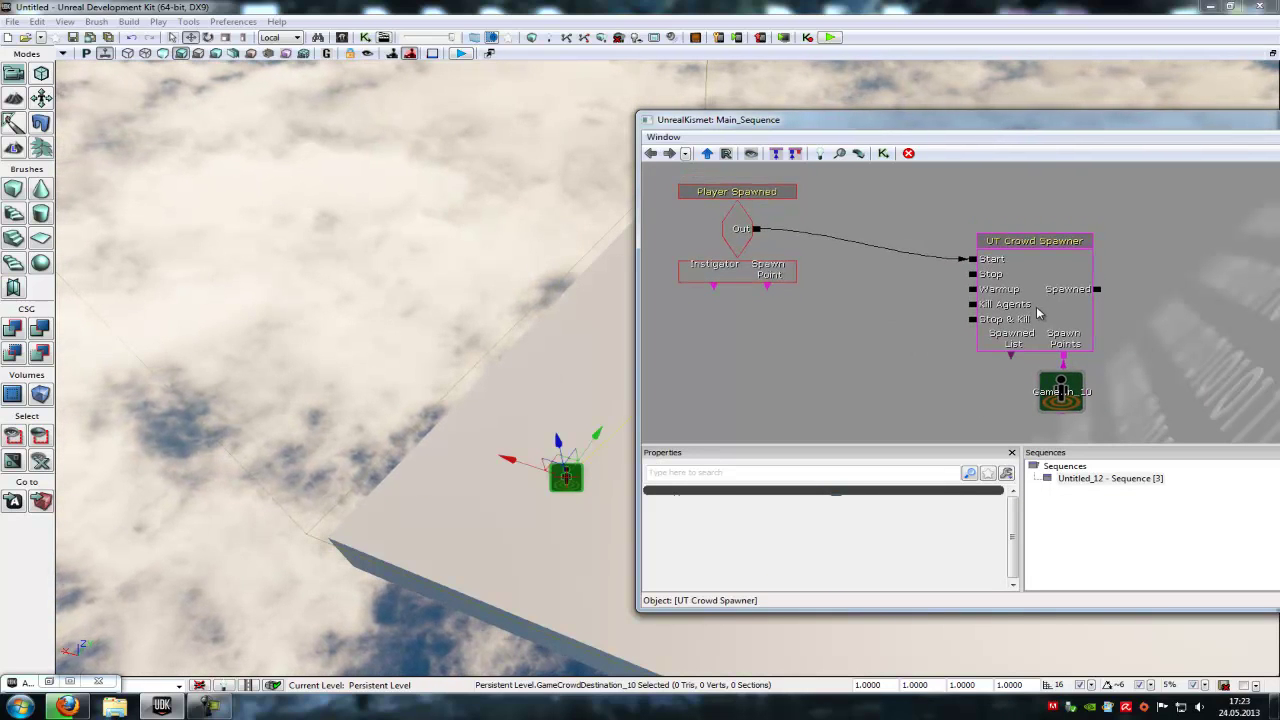
click(1037, 305)
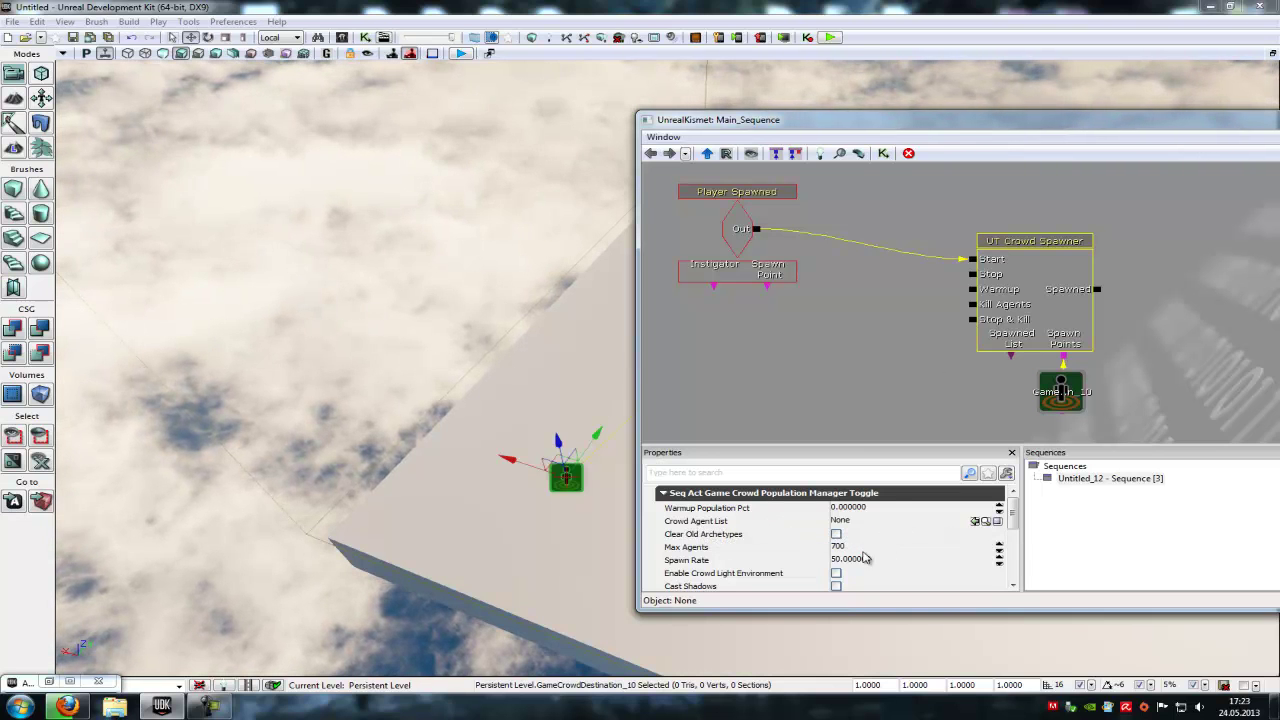
double_click(40, 682)
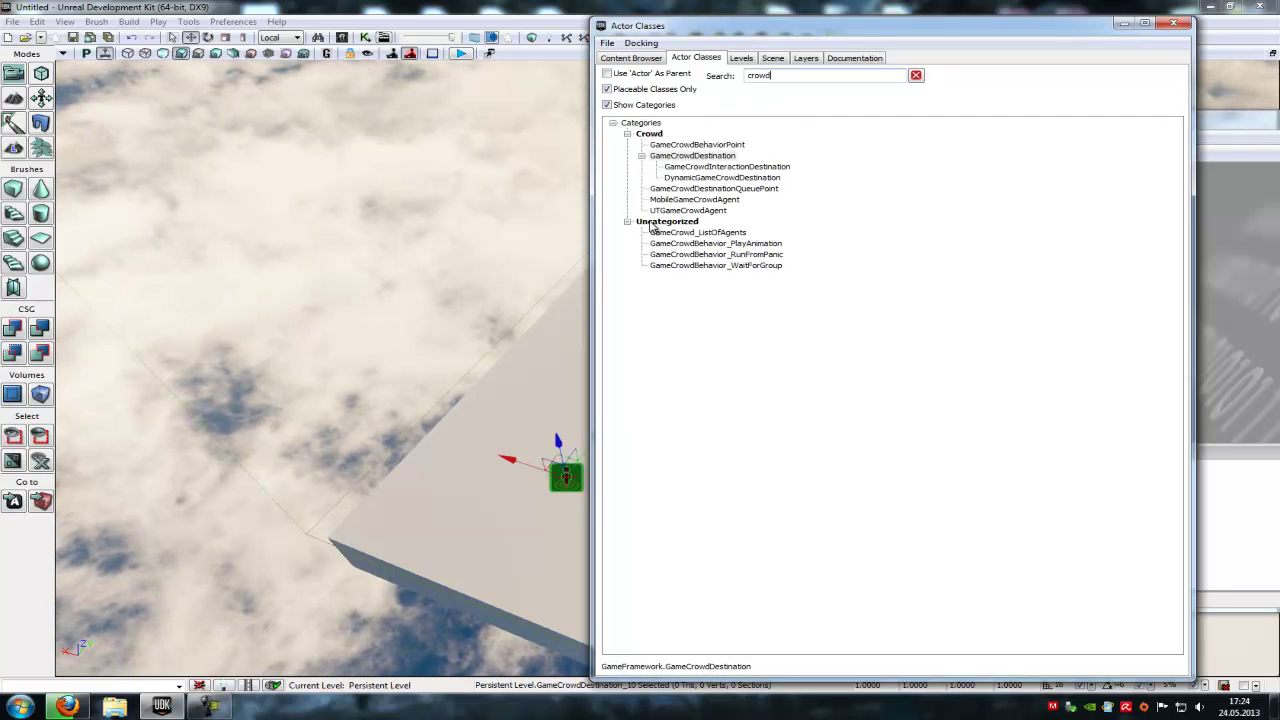
Step: Create a GameCrowd_ListOfAgents archetype named Test in package 1
click(660, 233)
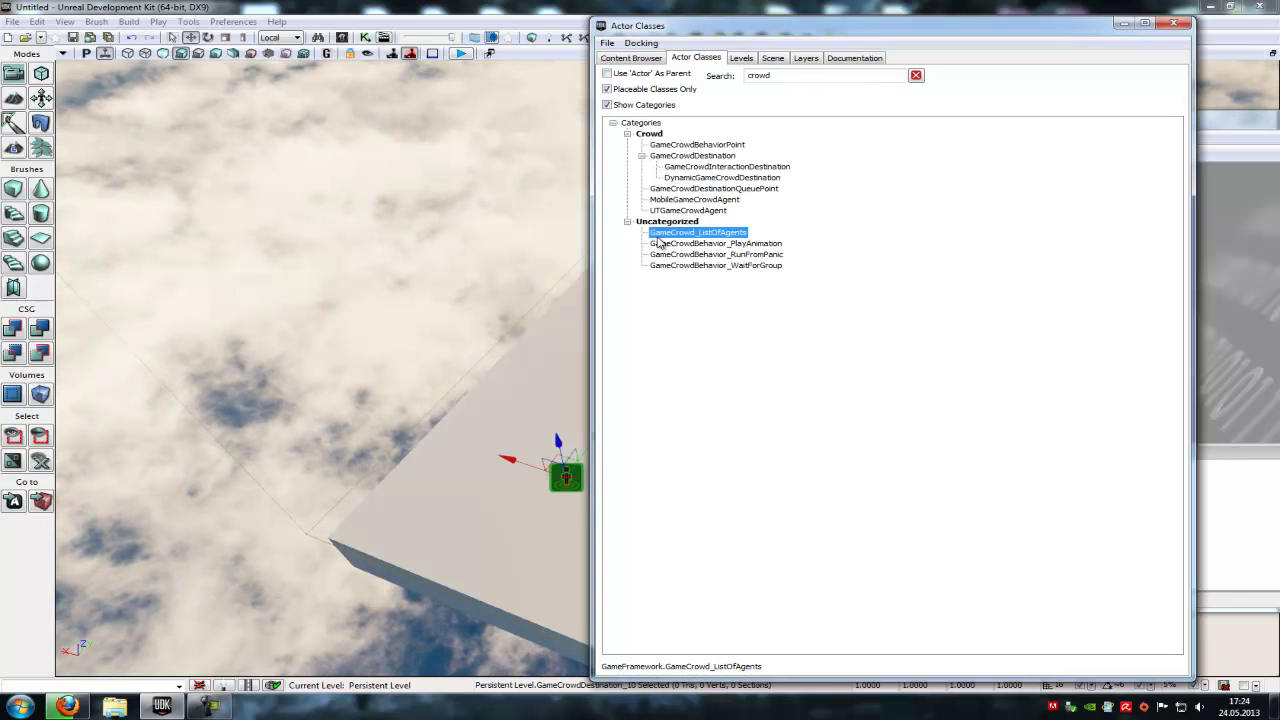
right_click(665, 235)
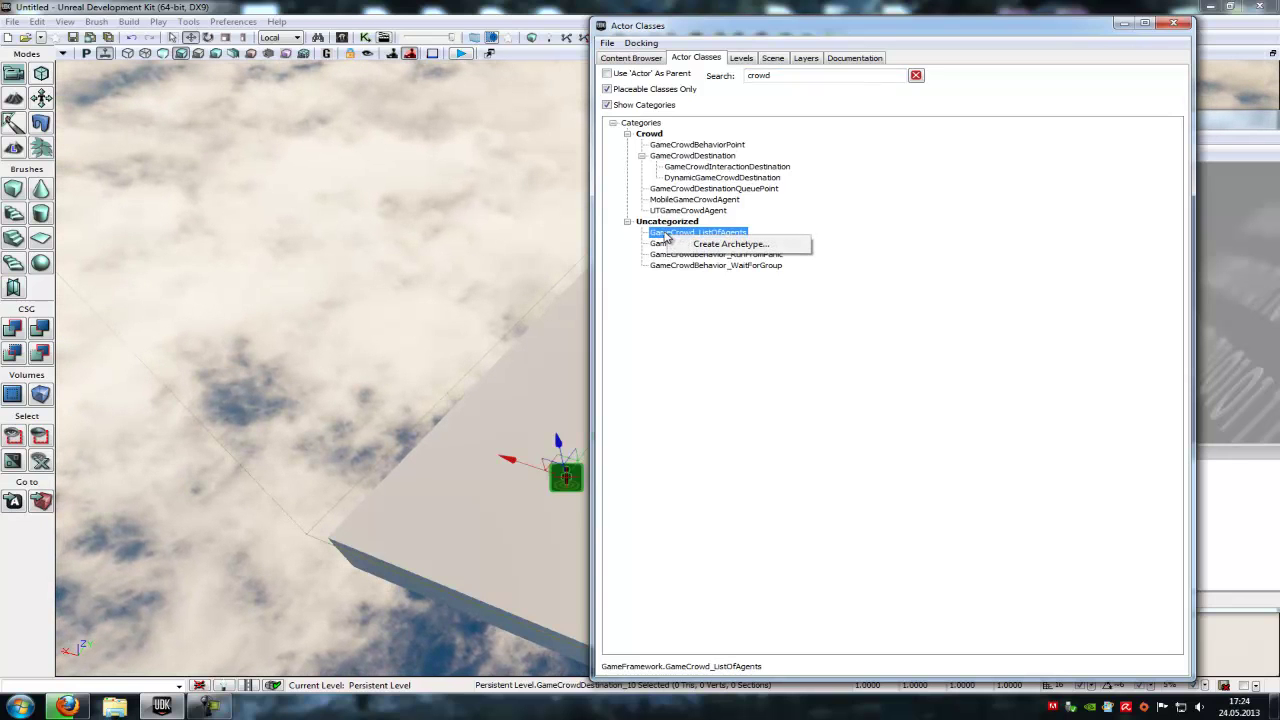
click(706, 248)
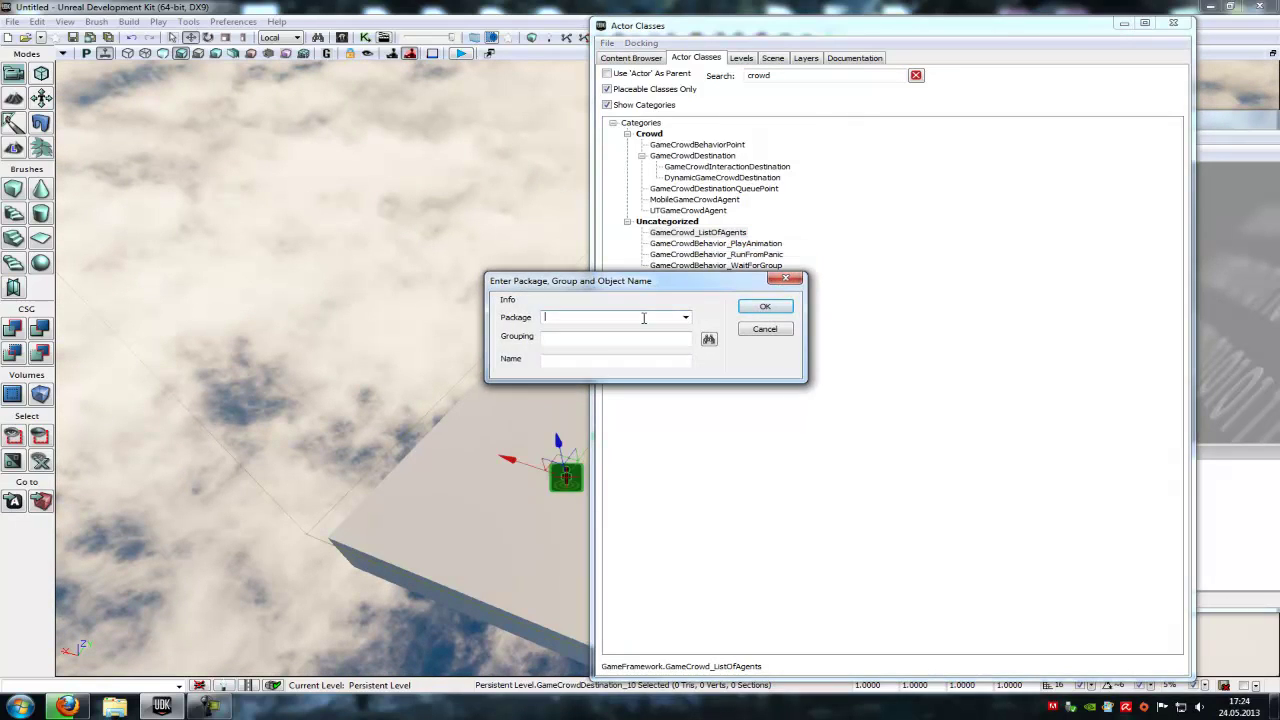
text(1)
click(606, 358)
click(763, 309)
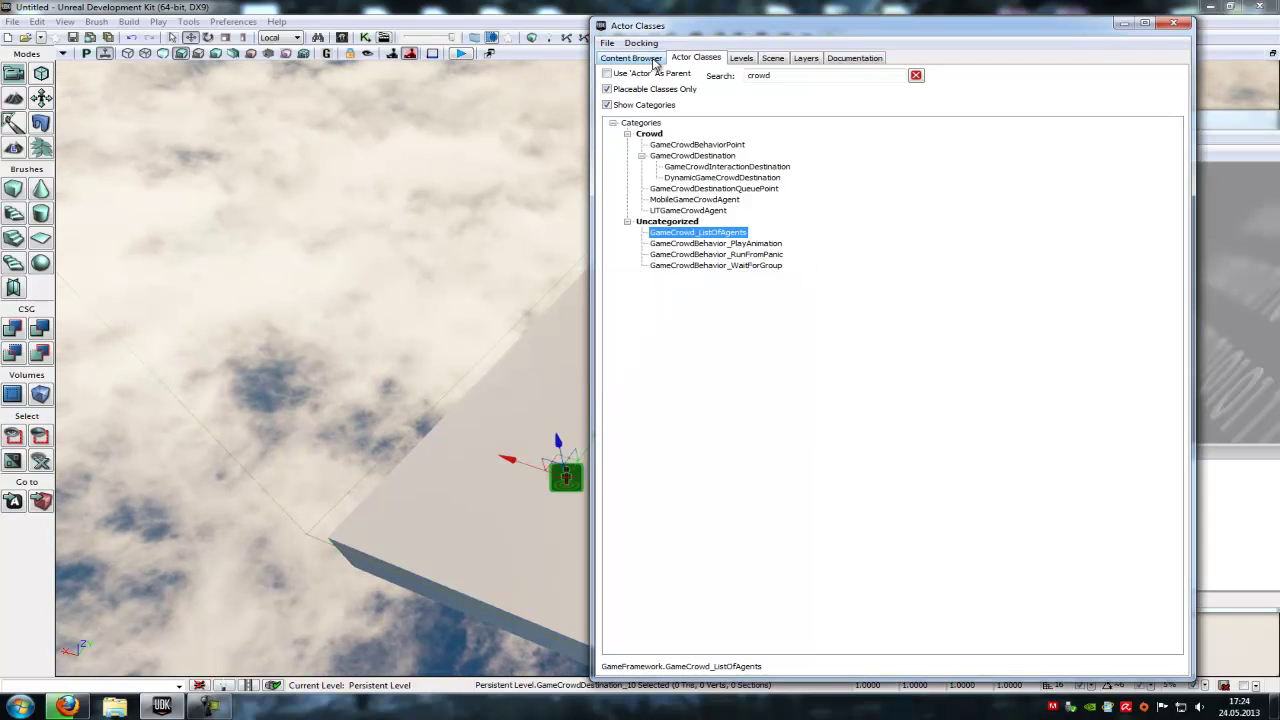
click(655, 60)
Step: Save package 1 from the Content Browser
click(700, 604)
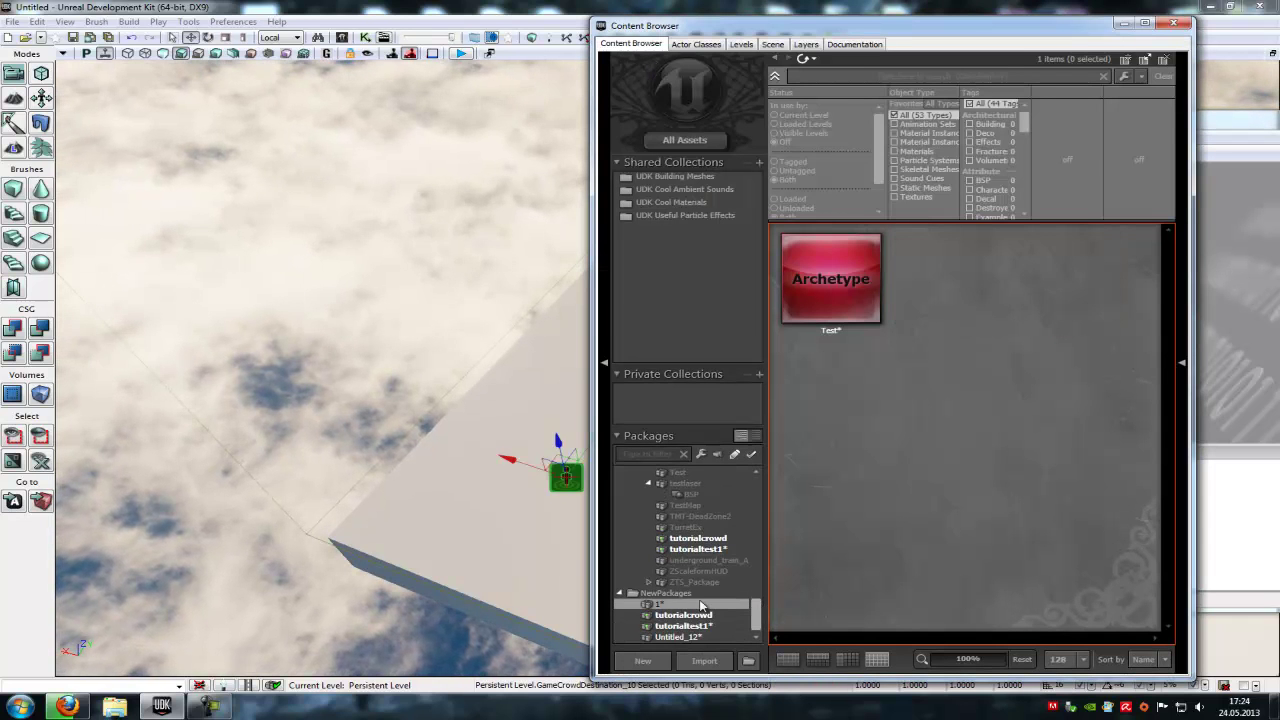
right_click(668, 607)
click(690, 449)
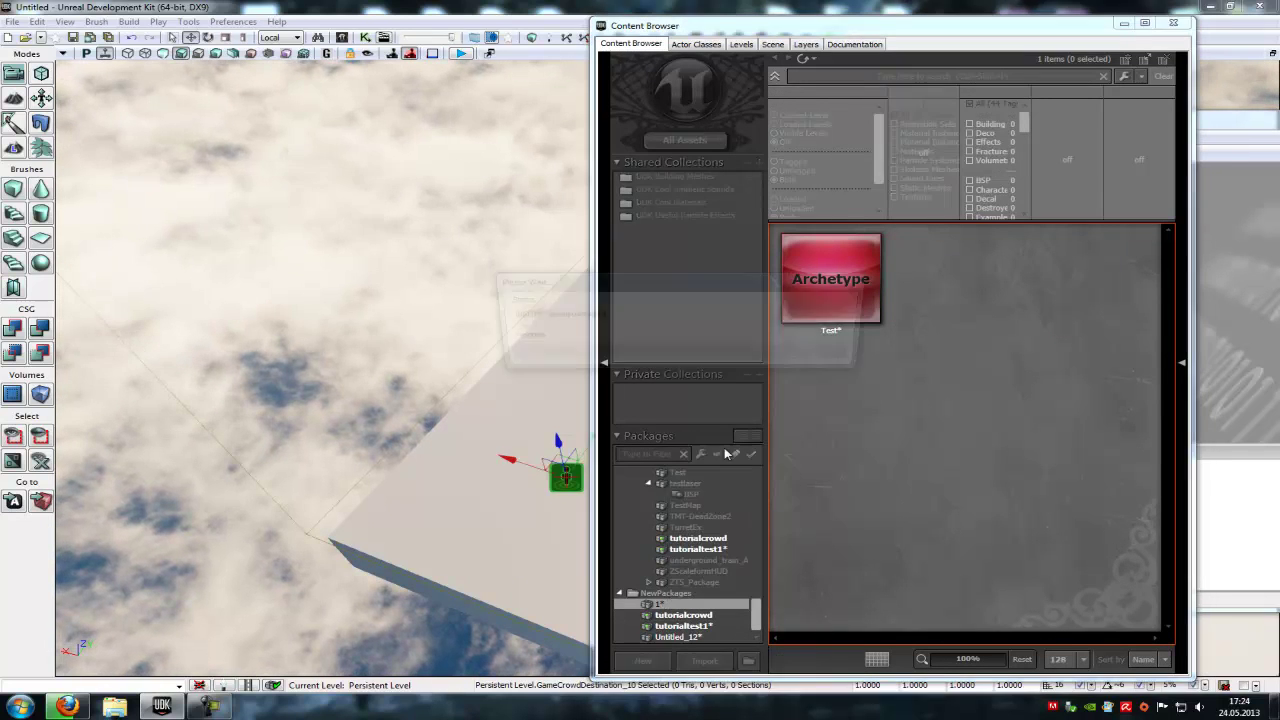
click(520, 368)
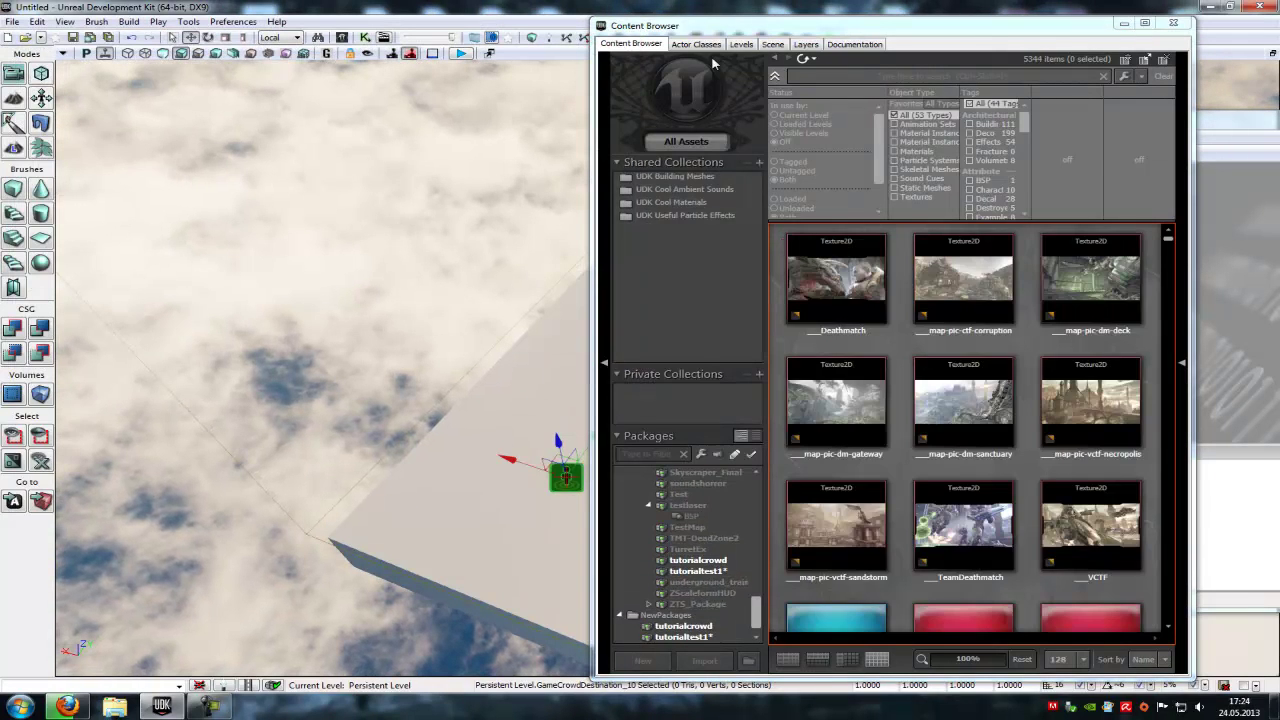
Step: Create a UTGameCrowdAgent archetype named test1 in package 1
click(700, 46)
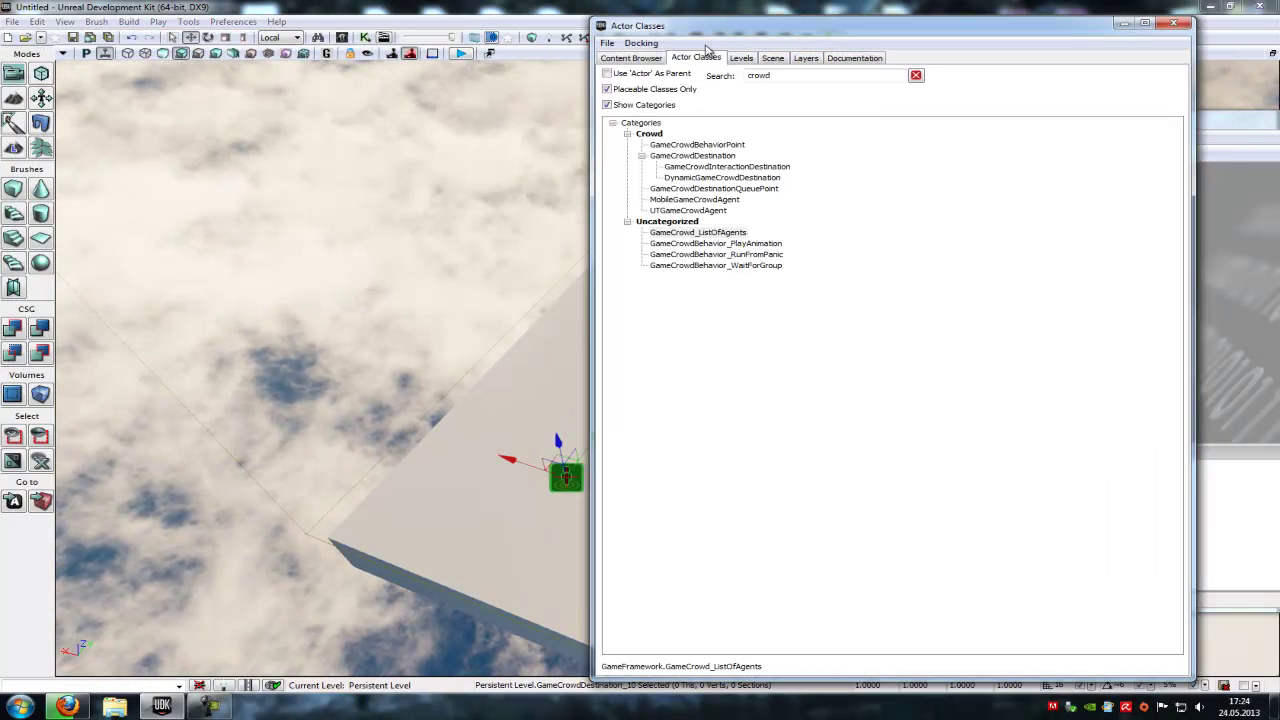
click(674, 212)
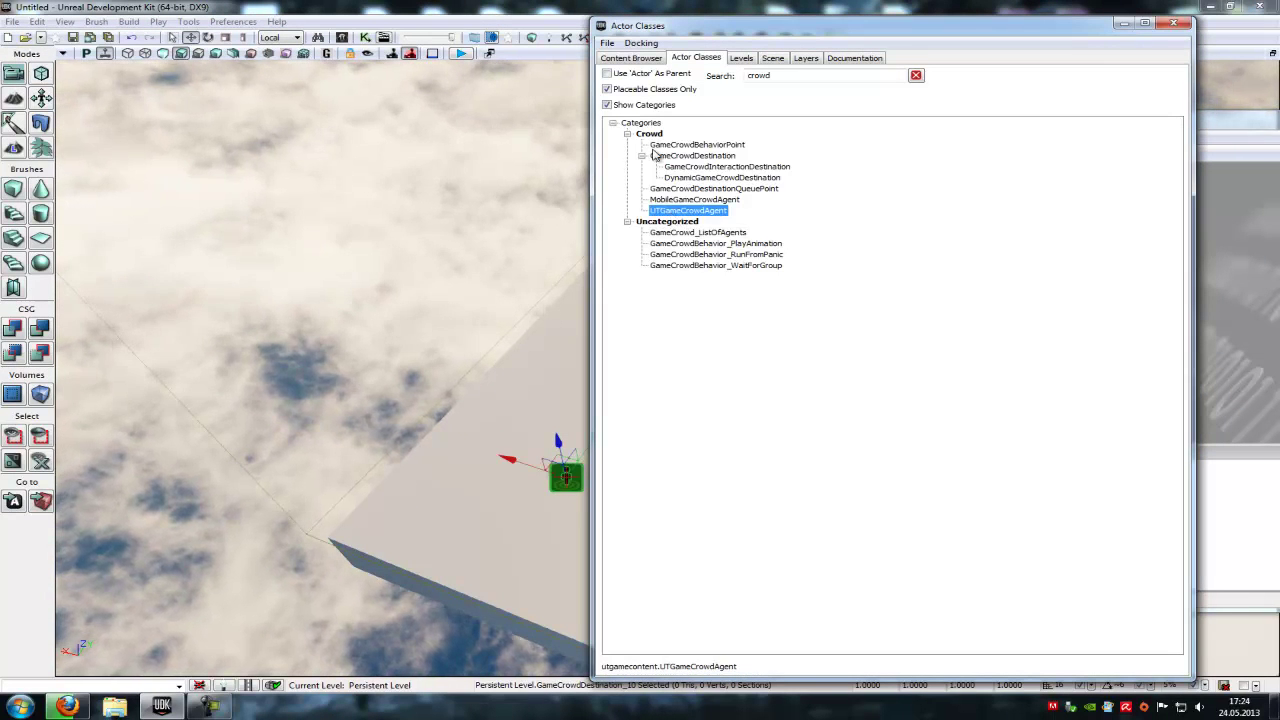
right_click(674, 212)
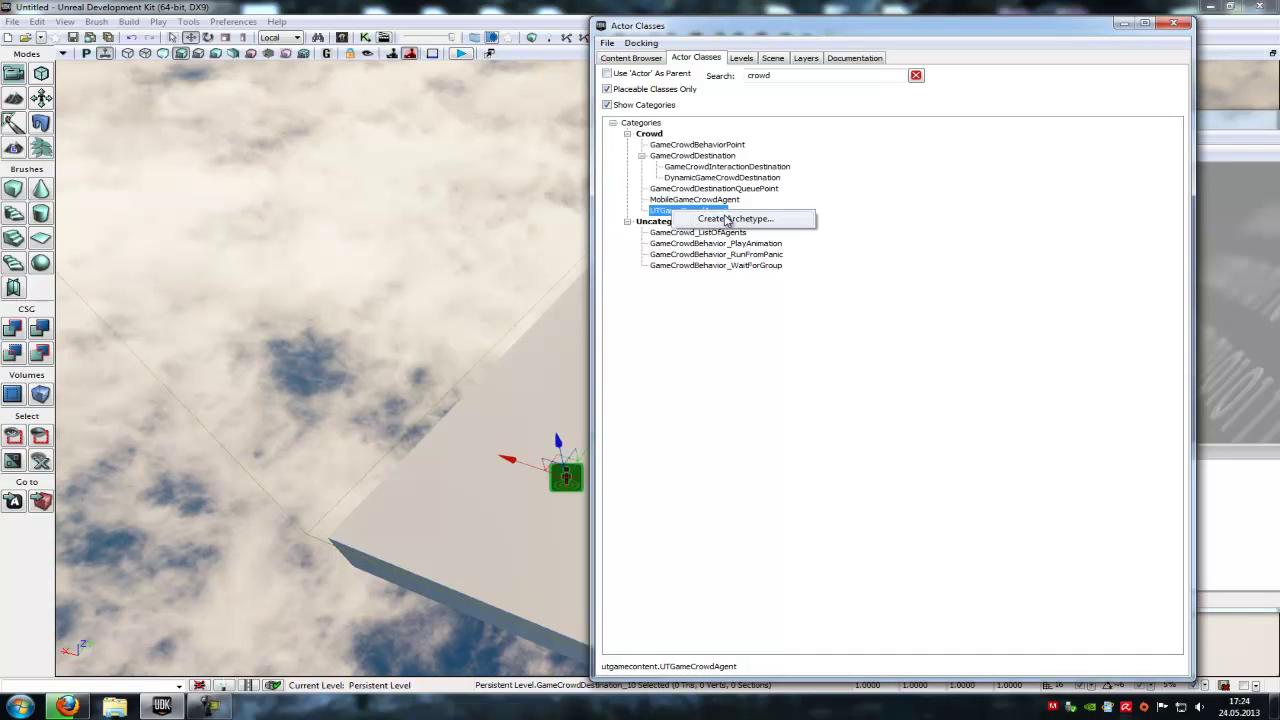
click(730, 221)
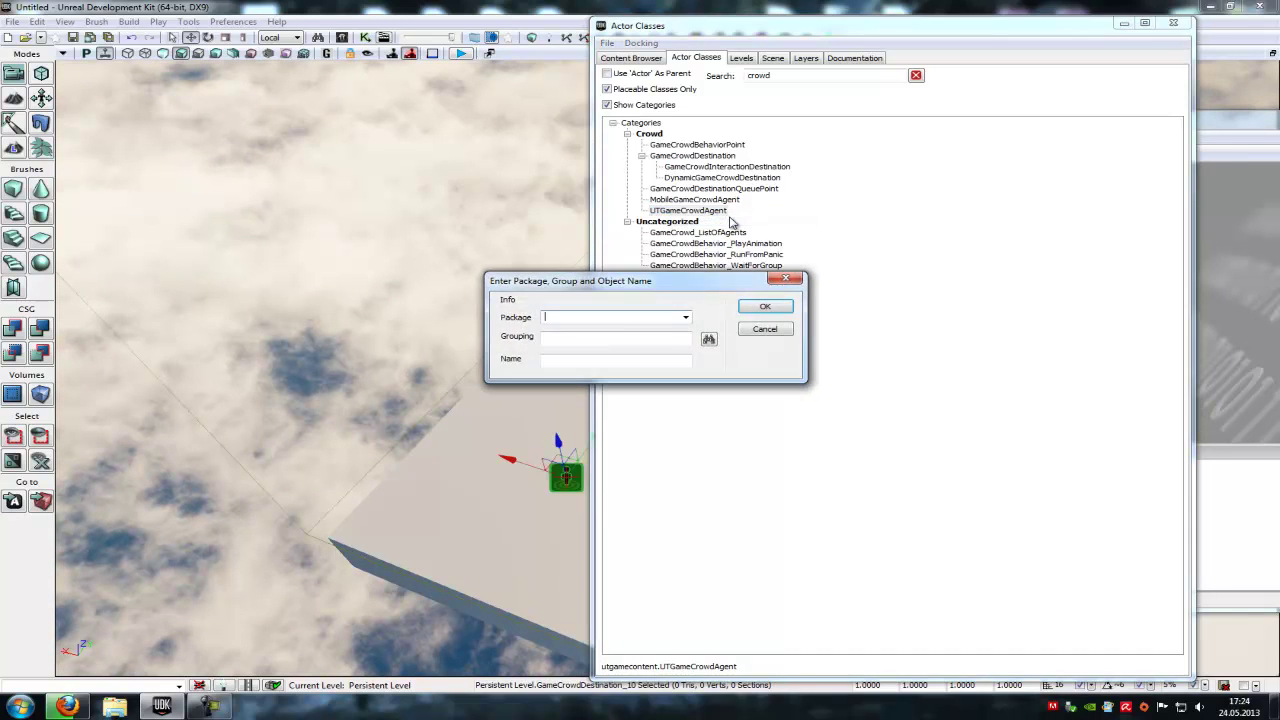
click(685, 318)
click(685, 318)
click(590, 360)
click(766, 306)
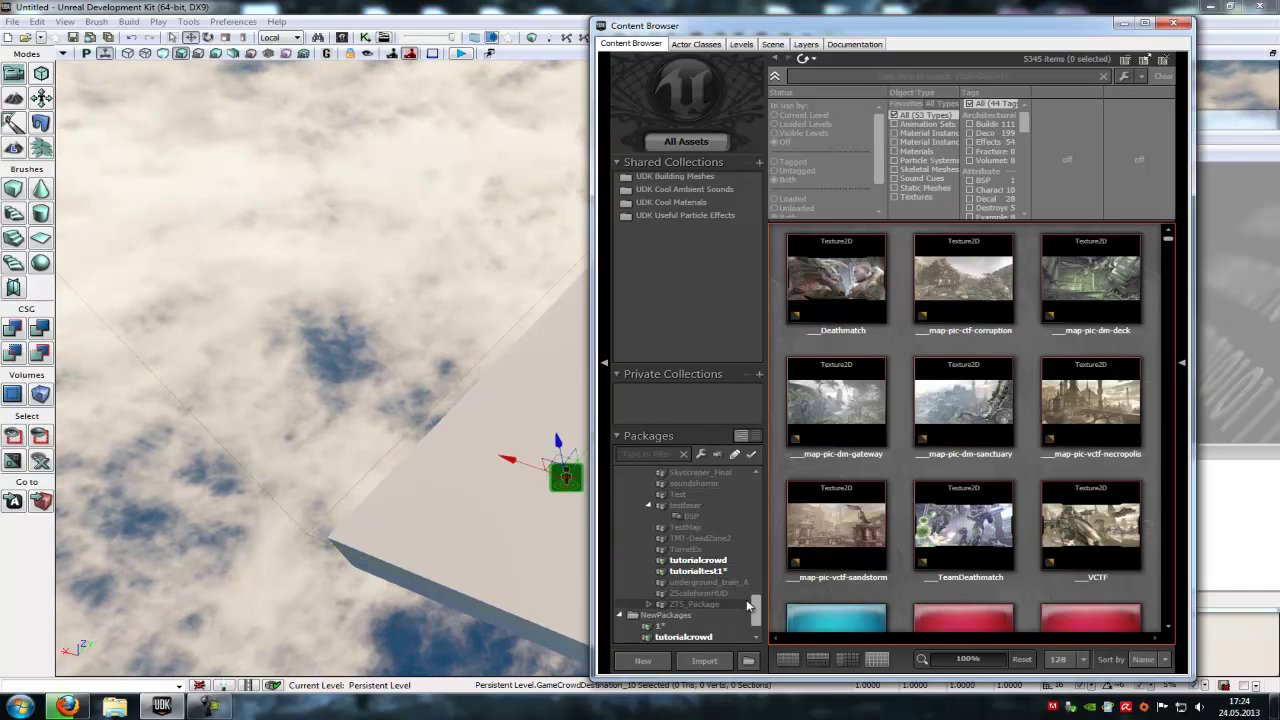
Step: Save package 1 again with both Test and test1 archetypes
scroll(688, 612, down, 1)
click(688, 612)
right_click(688, 614)
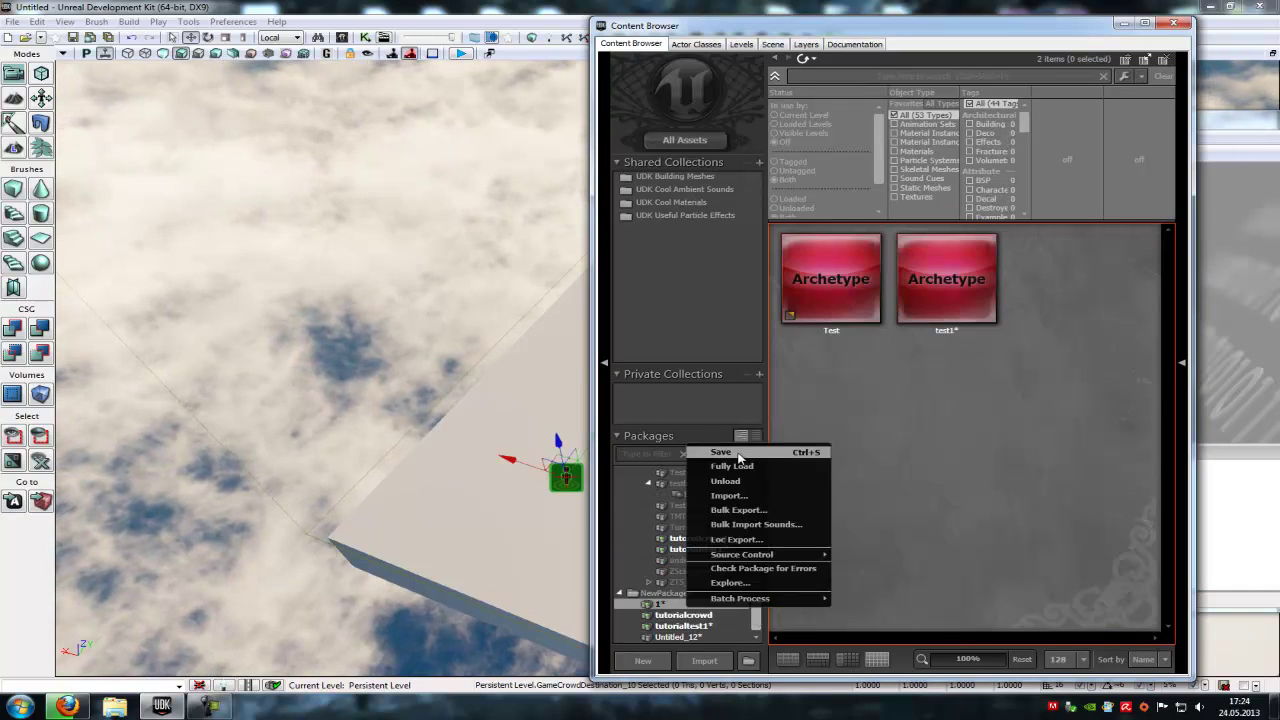
click(740, 454)
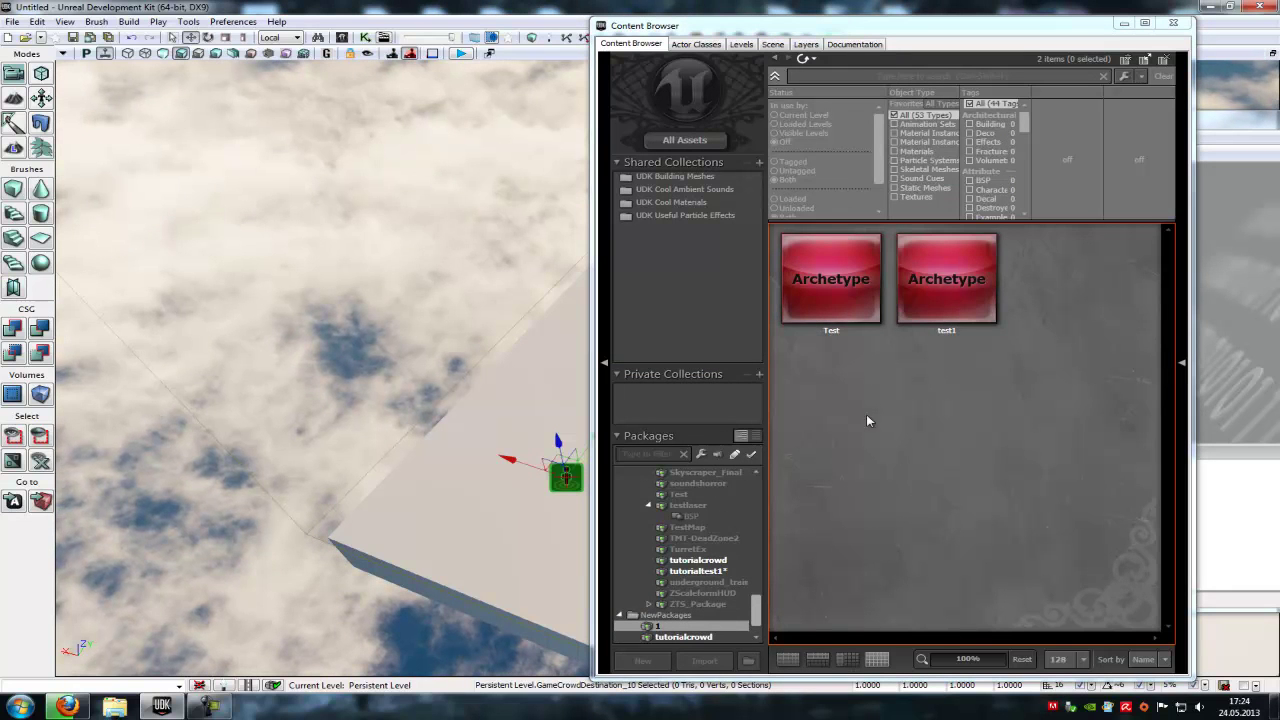
Step: Add one List Of Agents entry to Test with Agent Archetype set to test1
double_click(839, 289)
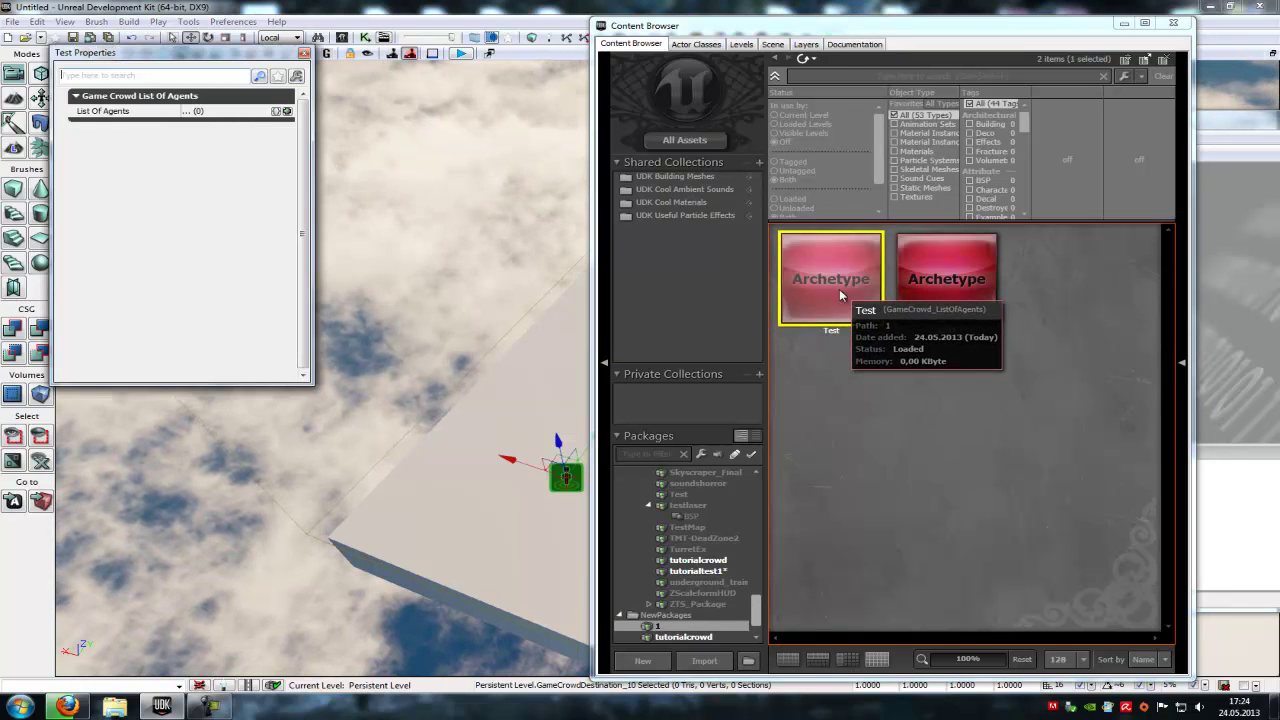
click(287, 111)
double_click(104, 124)
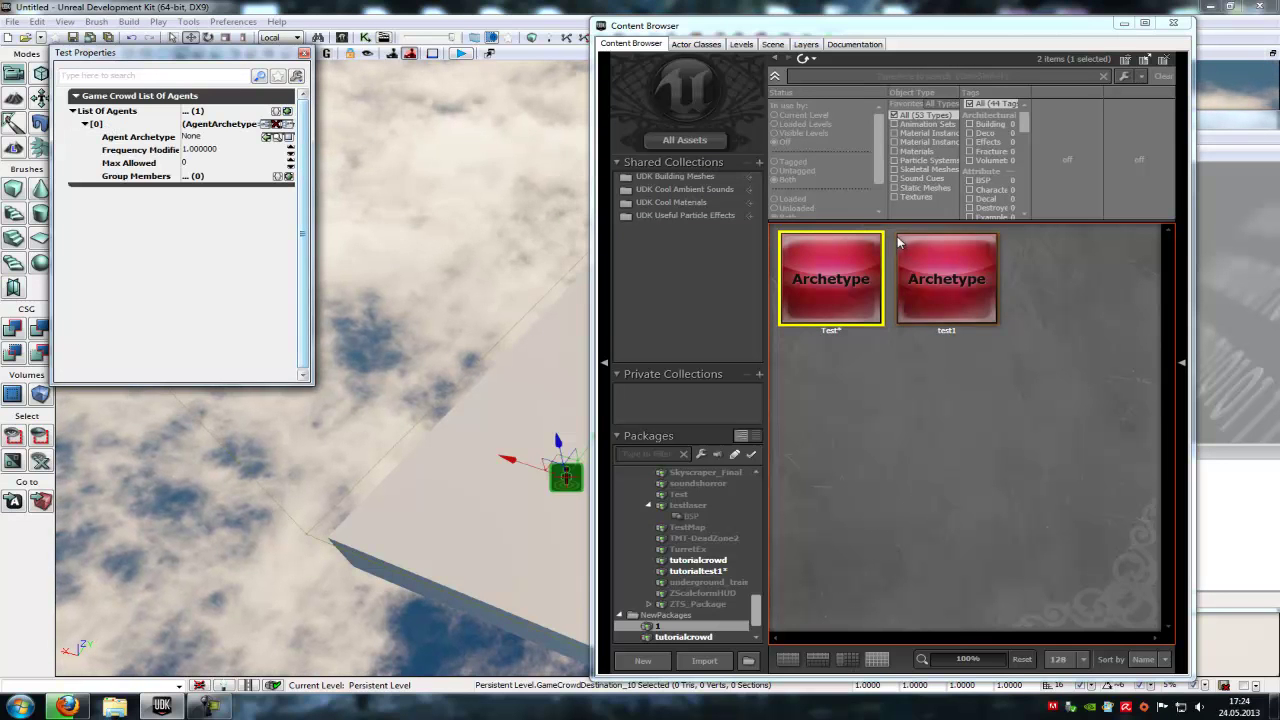
click(905, 272)
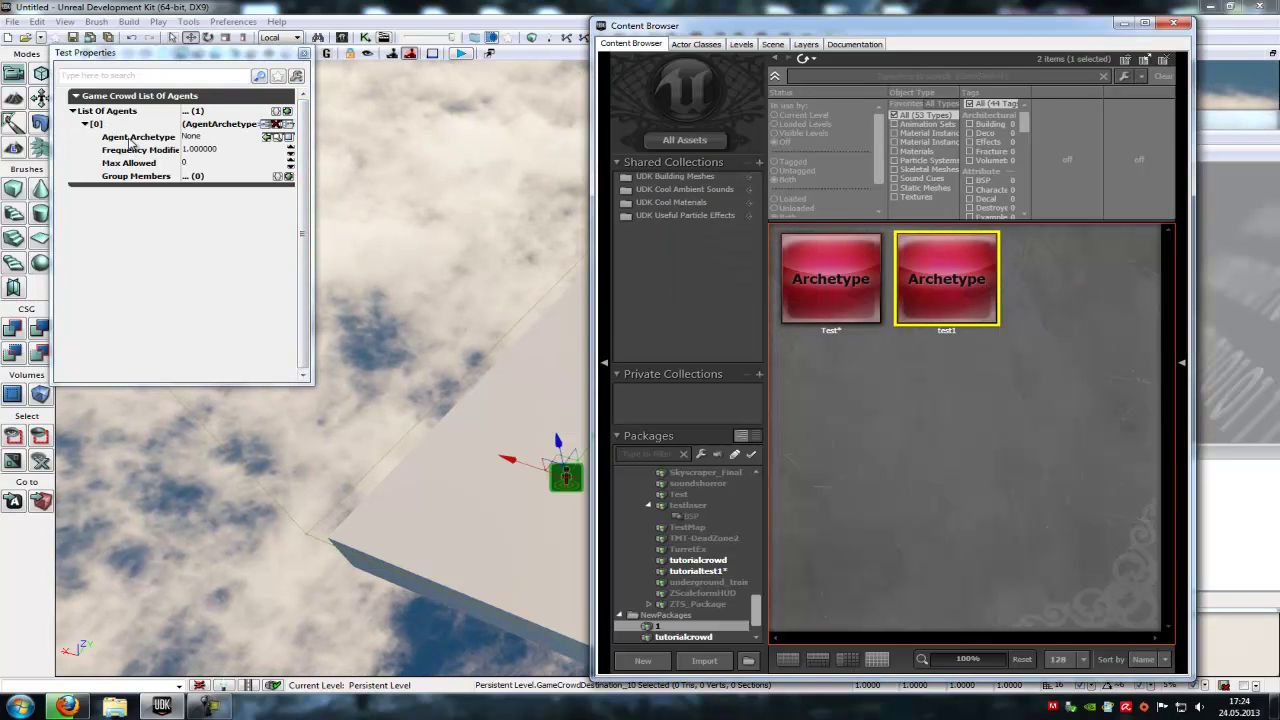
click(266, 137)
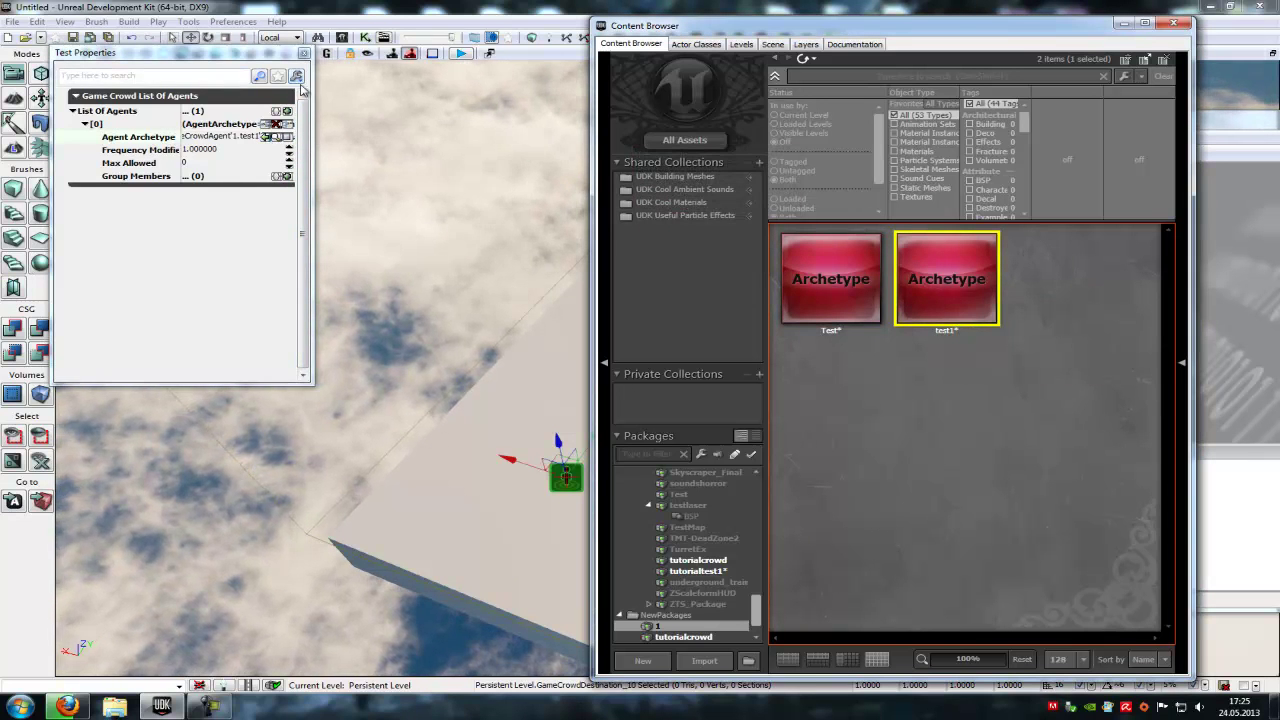
click(303, 53)
drag(964, 42, 482, 86)
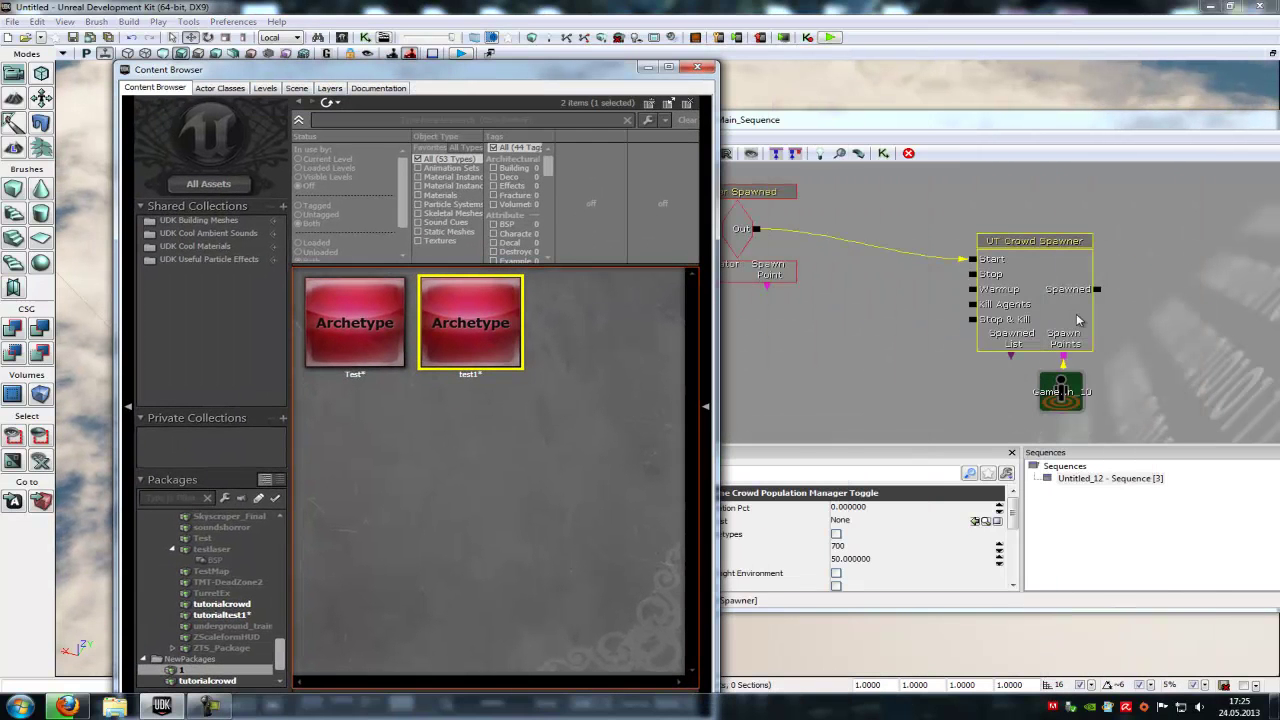
Step: Set the UT Crowd Spawner's Crowd Agent List to 1.Test, then open test1's properties
click(375, 346)
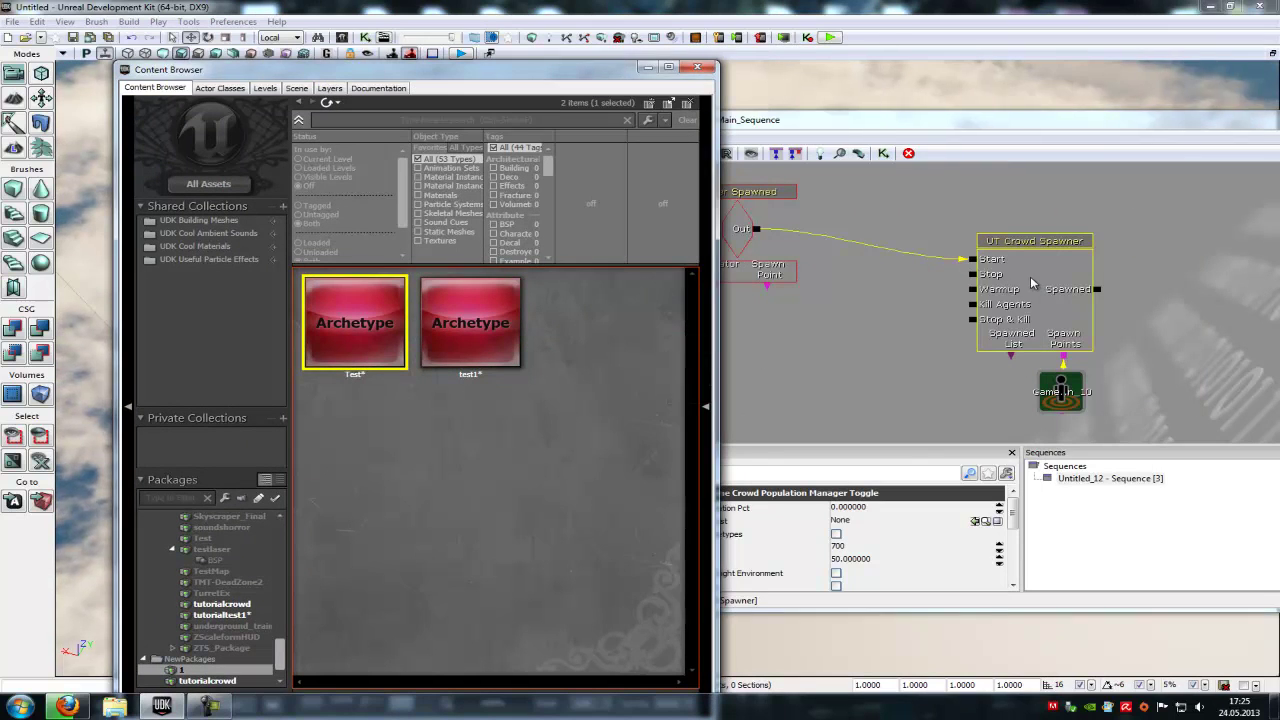
click(1031, 276)
mouse_move(362, 342)
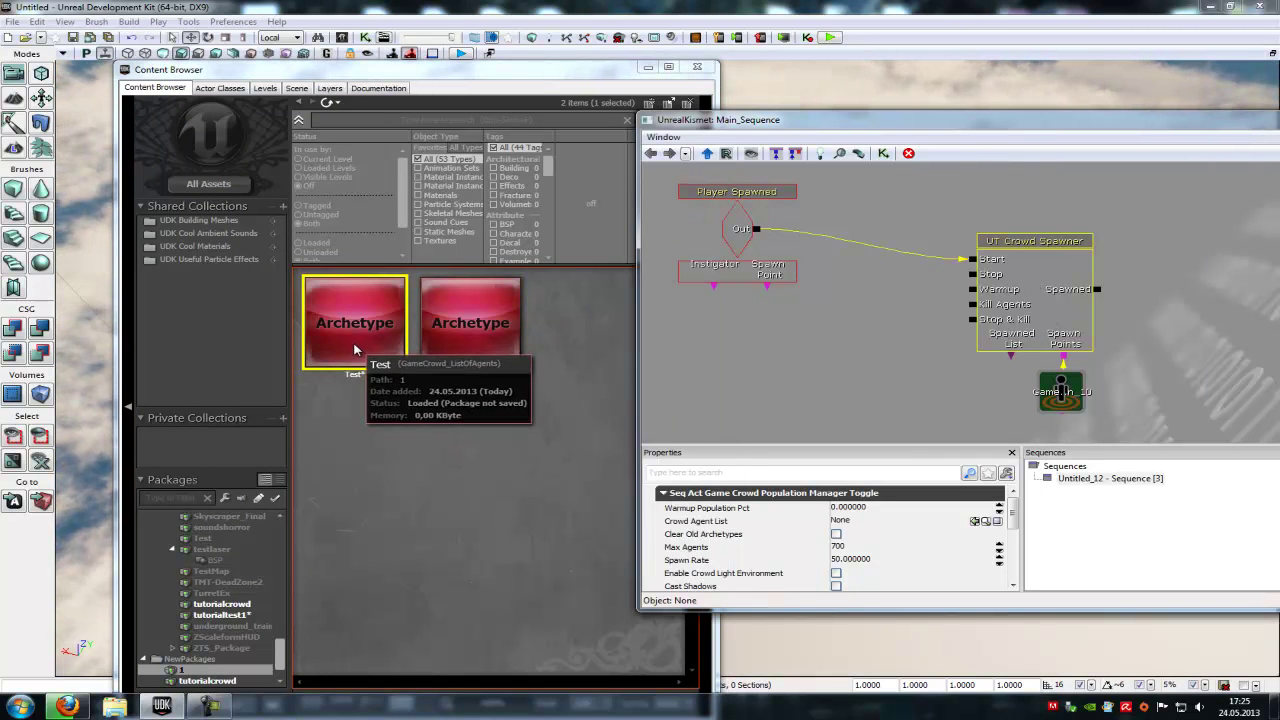
click(978, 522)
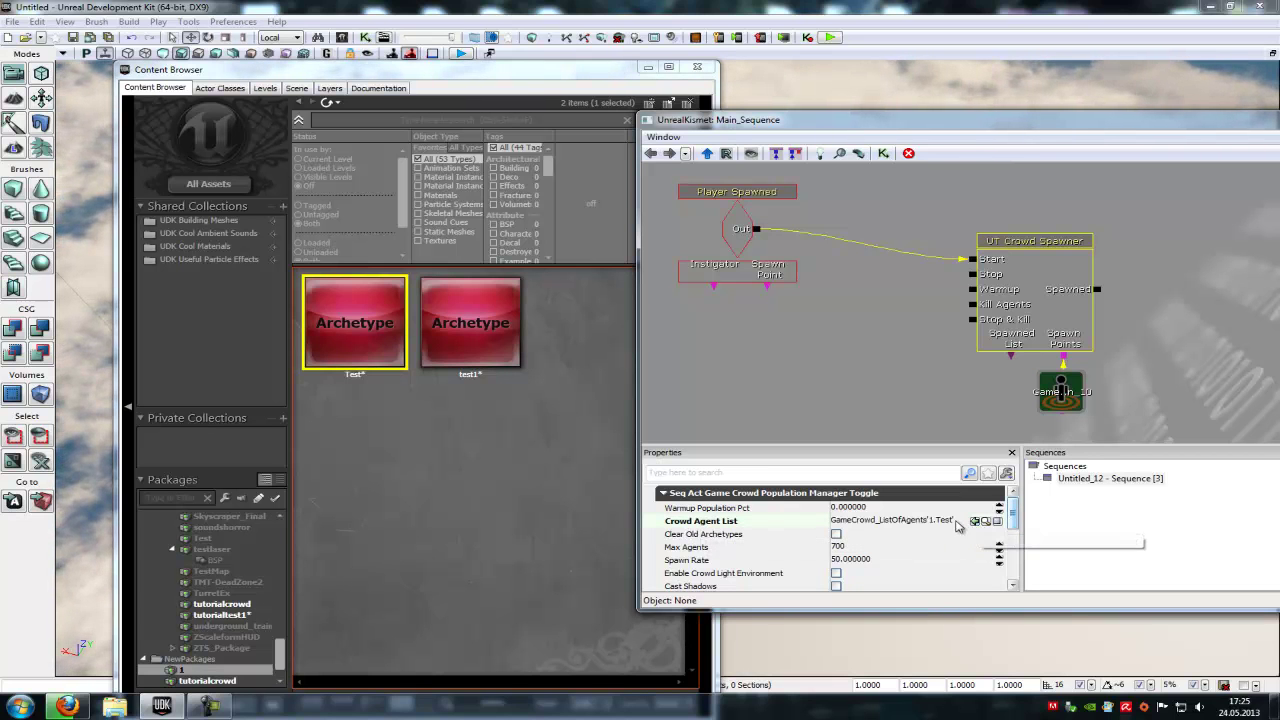
click(594, 194)
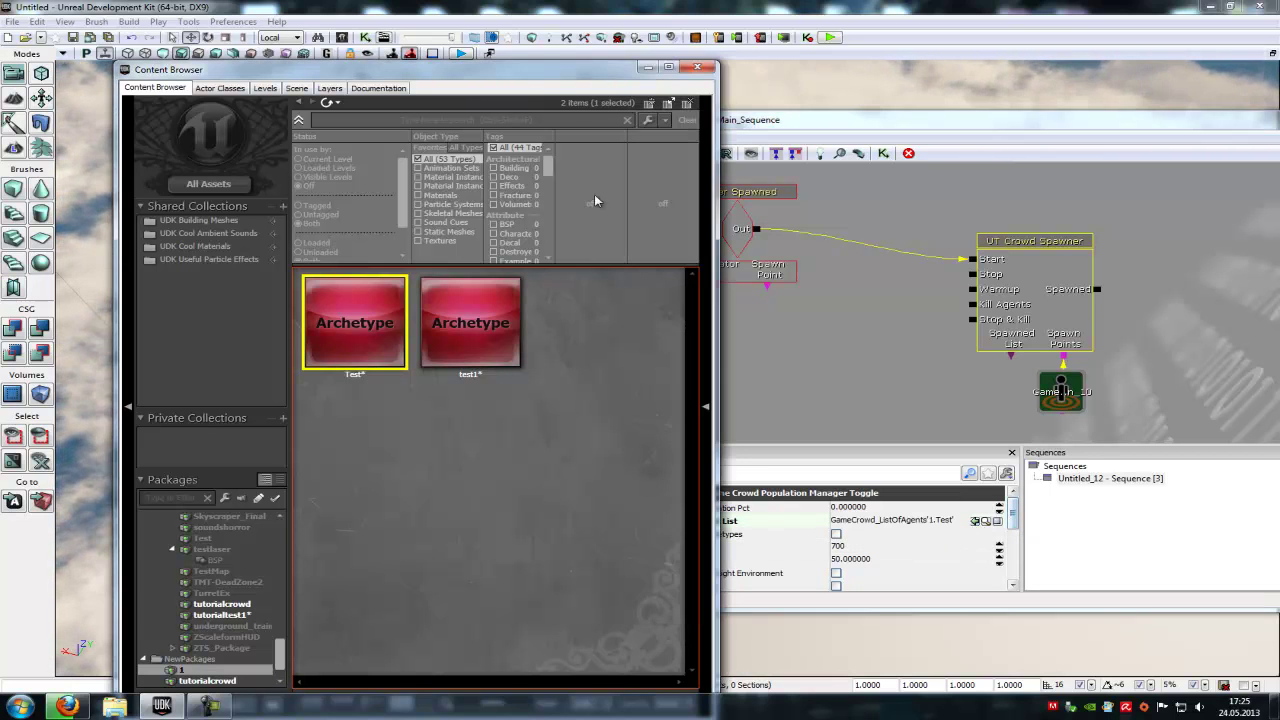
double_click(484, 328)
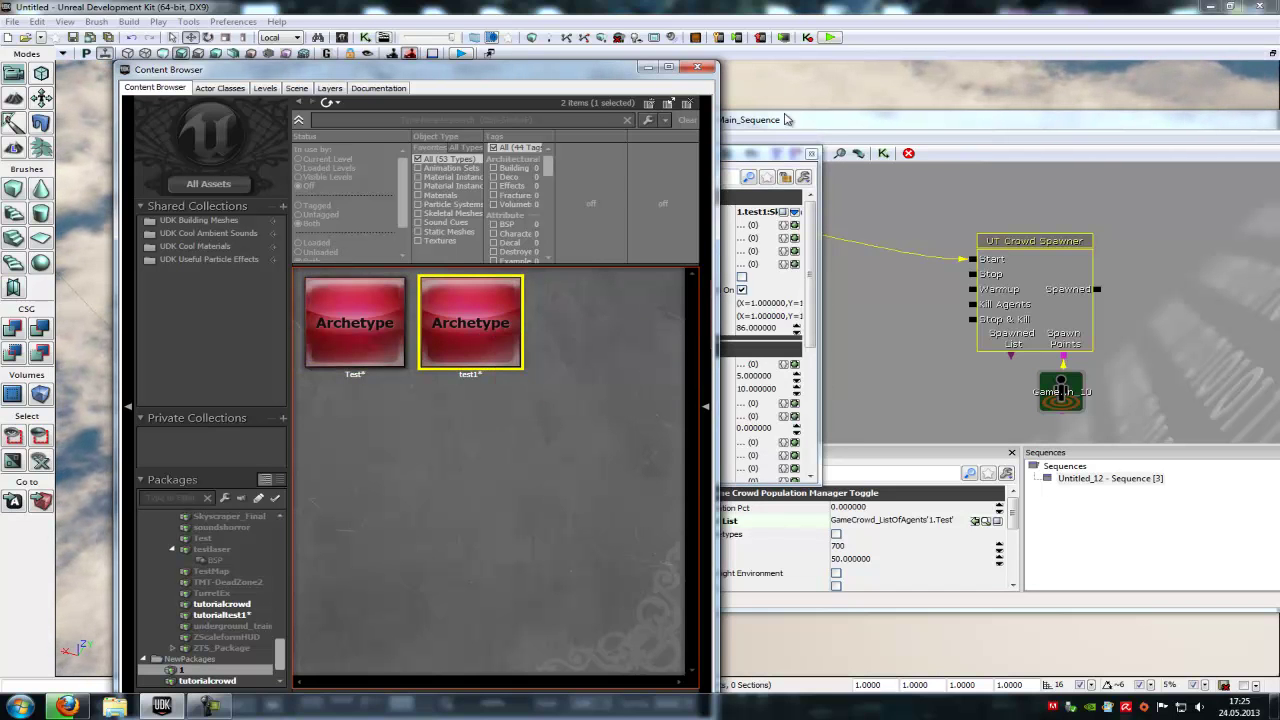
Step: Reposition test1's properties window and inspect its Skeletal Mesh Component settings
click(745, 158)
drag(745, 158, 622, 178)
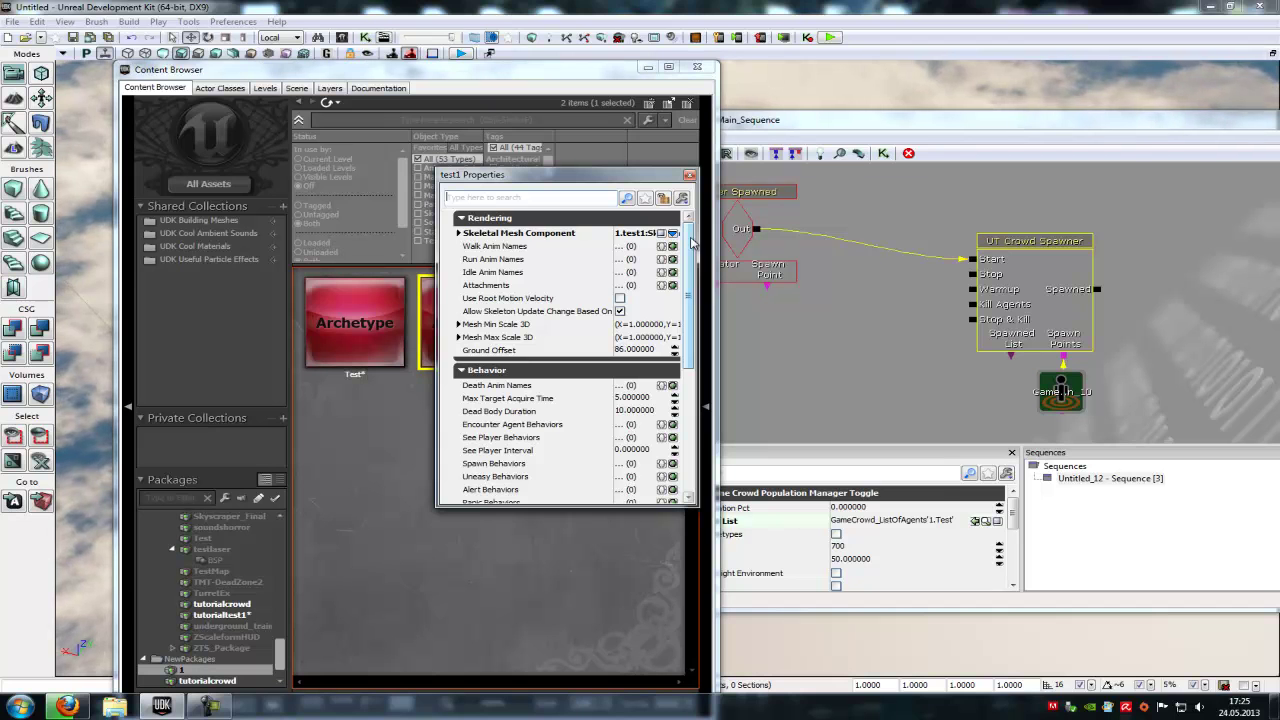
click(487, 237)
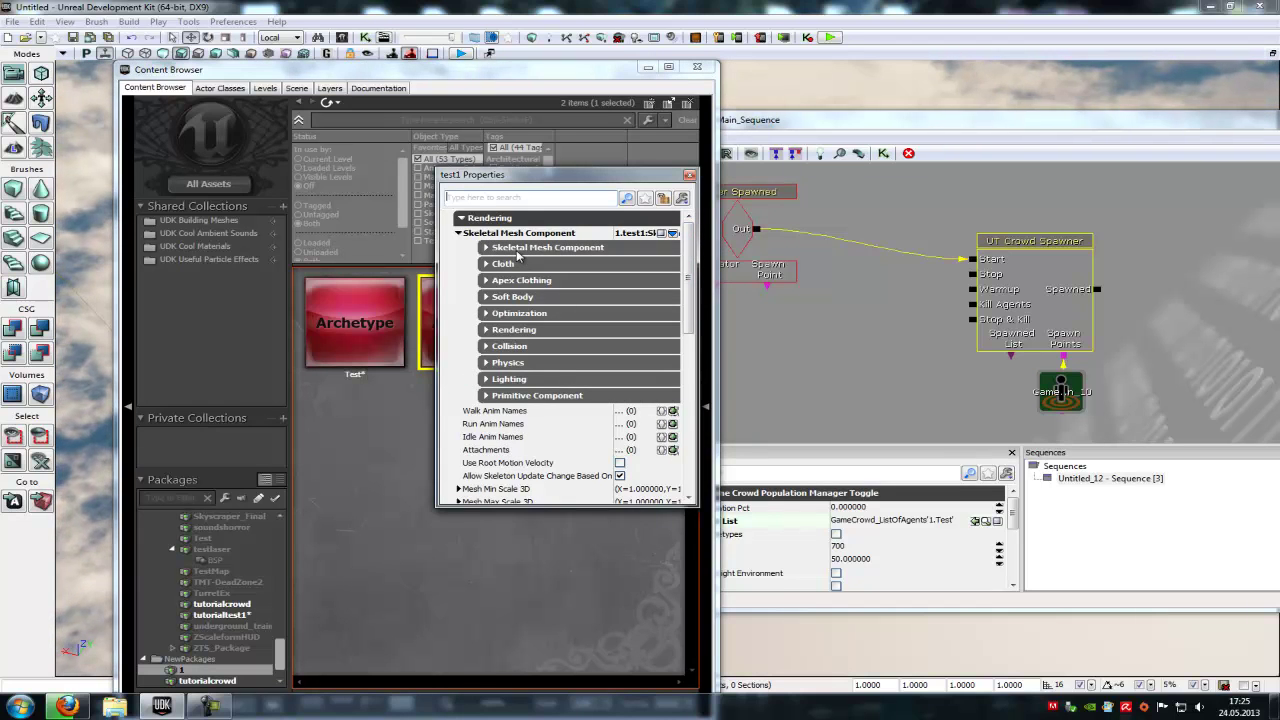
click(517, 250)
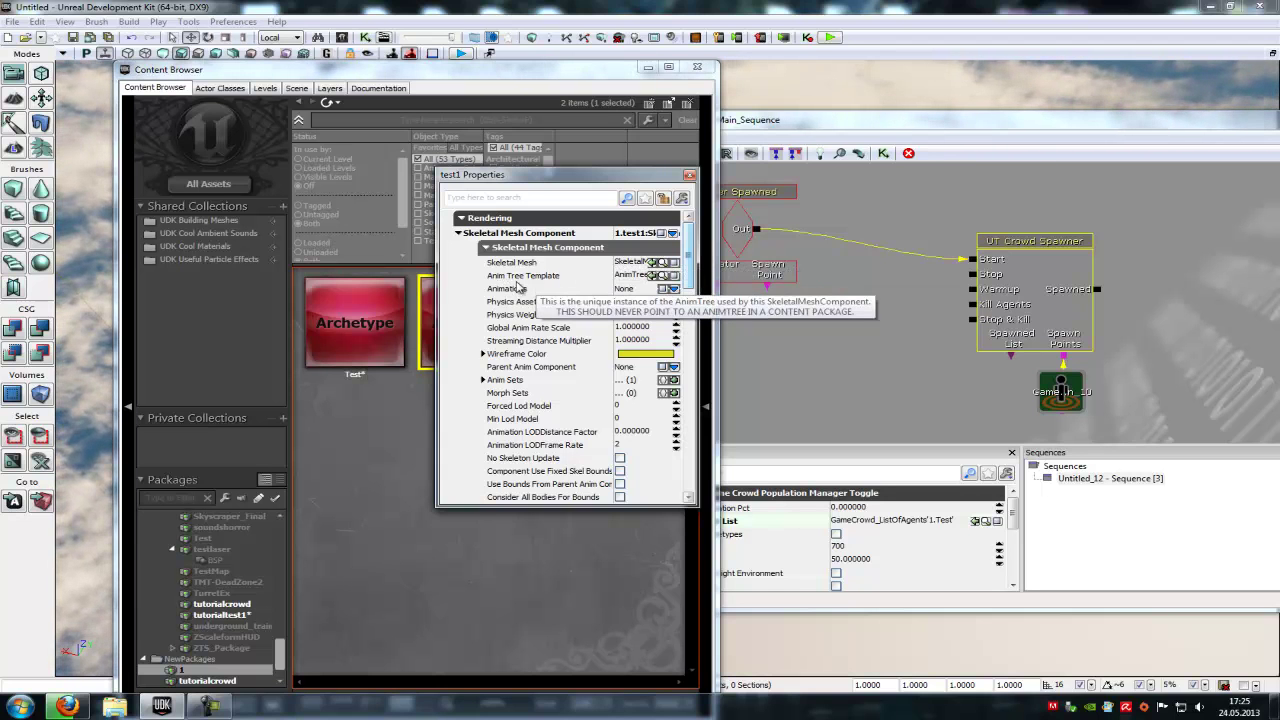
click(459, 233)
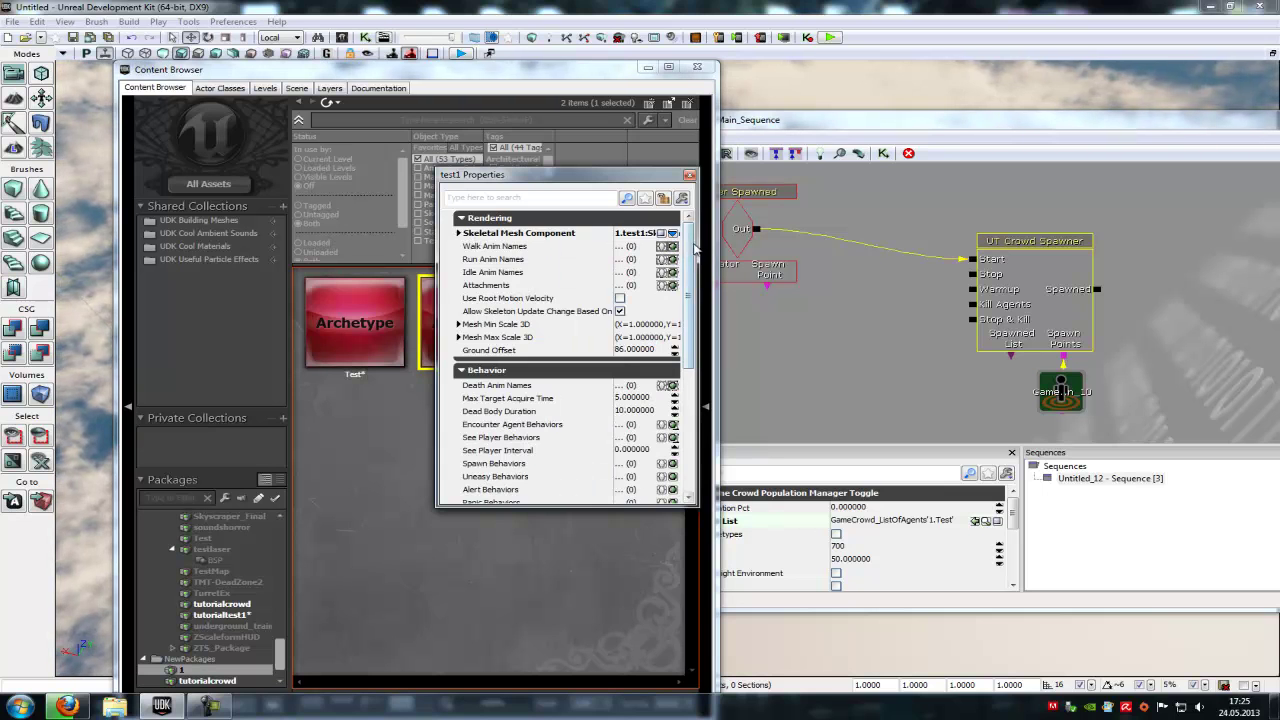
Step: Expand Game Crowd Agent to review Health 10 and Prefer Visible Destination, then close properties
drag(689, 240, 688, 352)
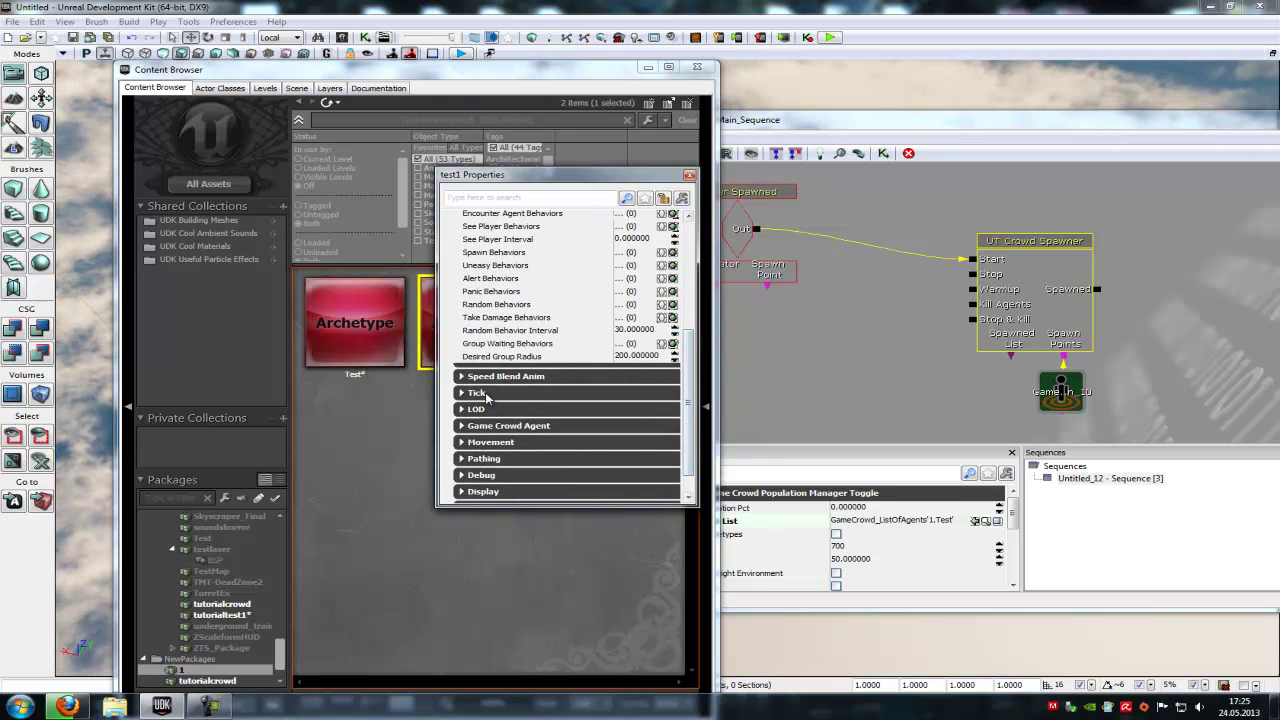
drag(691, 393, 695, 418)
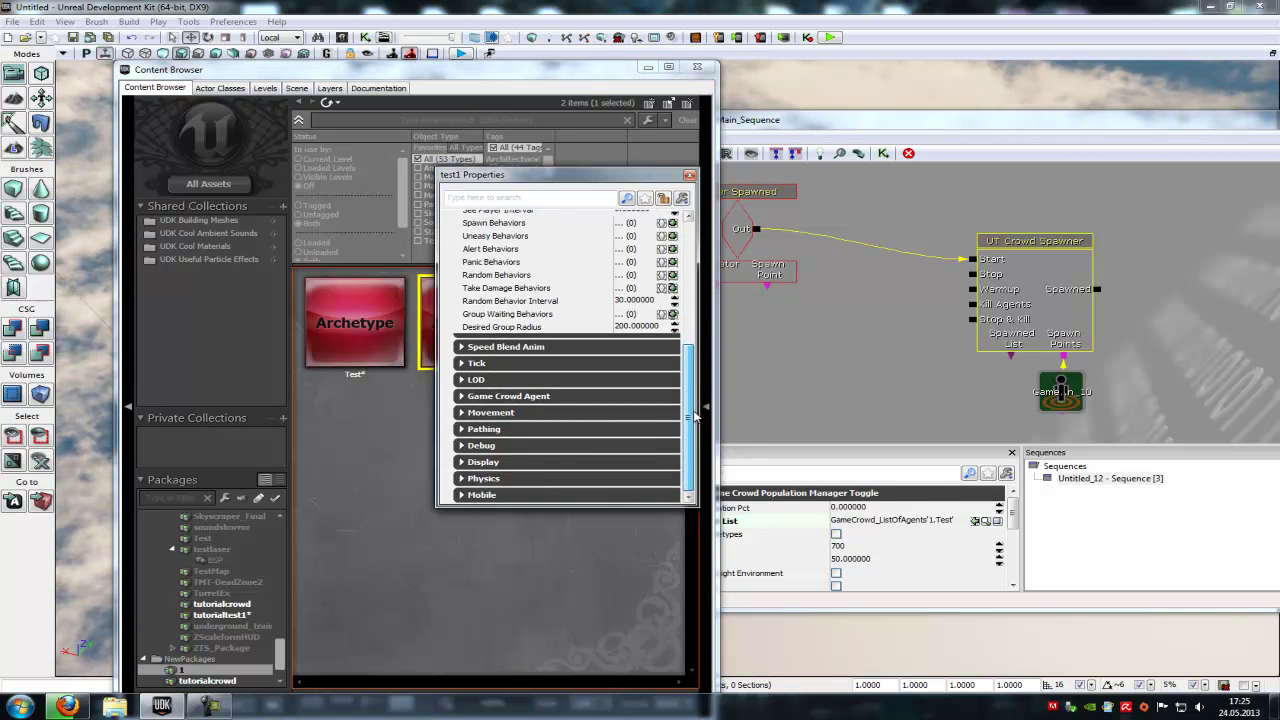
click(470, 400)
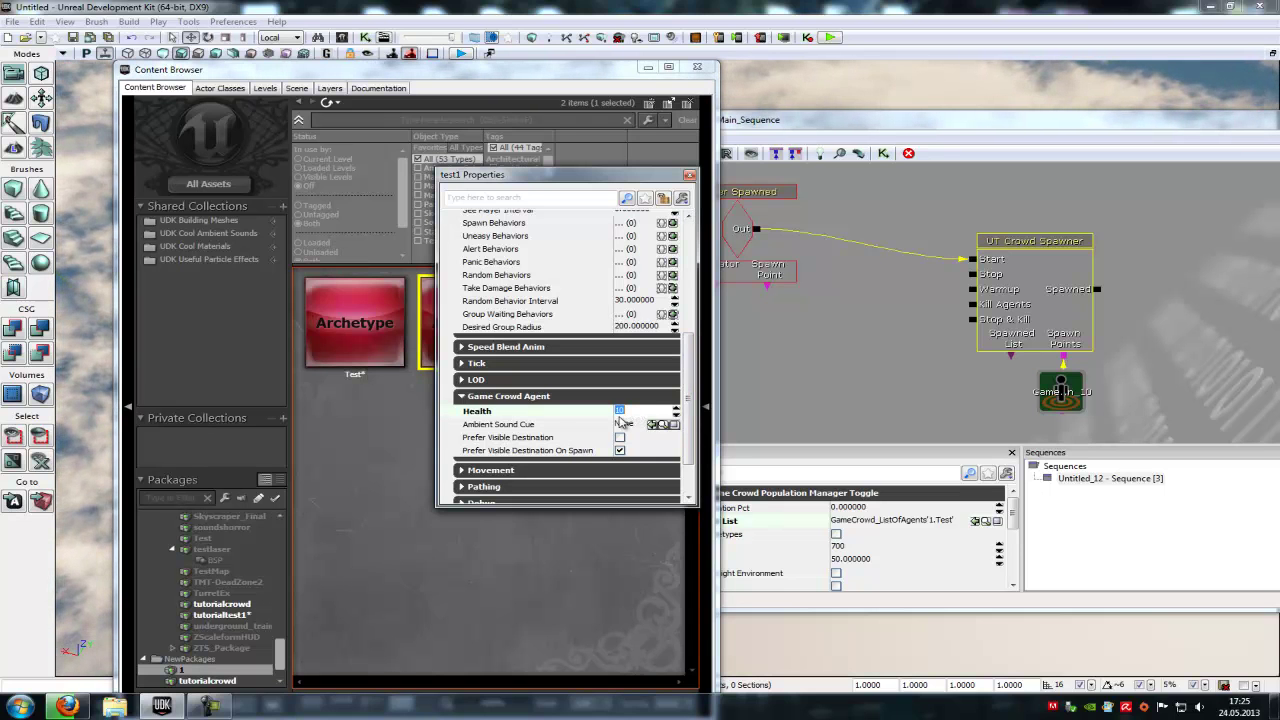
mouse_move(598, 445)
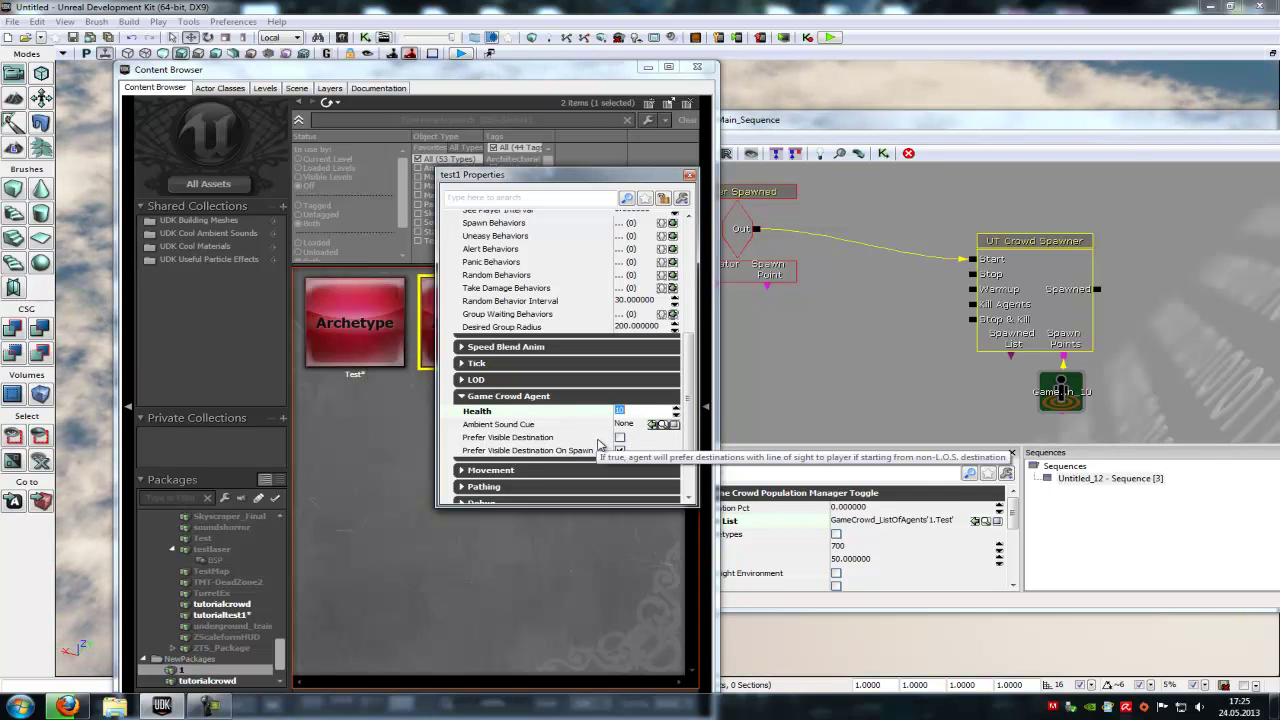
mouse_move(689, 400)
mouse_down()
mouse_move(697, 287)
mouse_move(686, 268)
mouse_up()
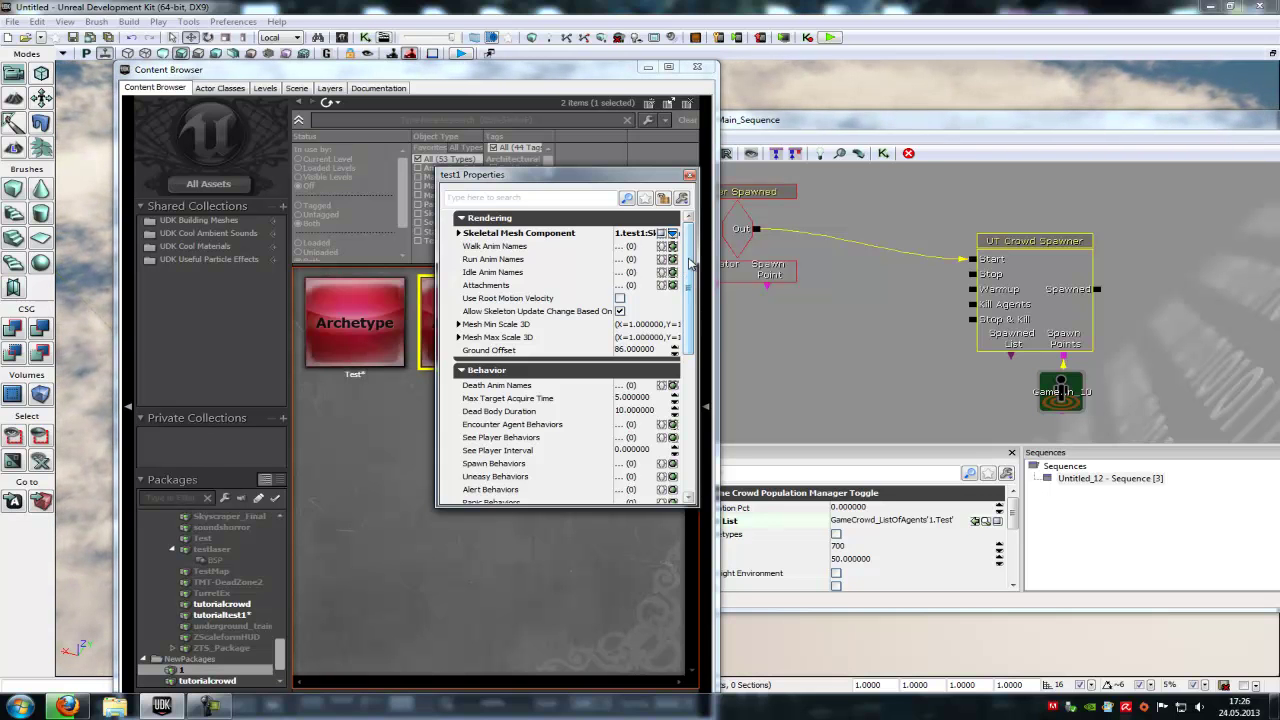
drag(689, 262, 688, 398)
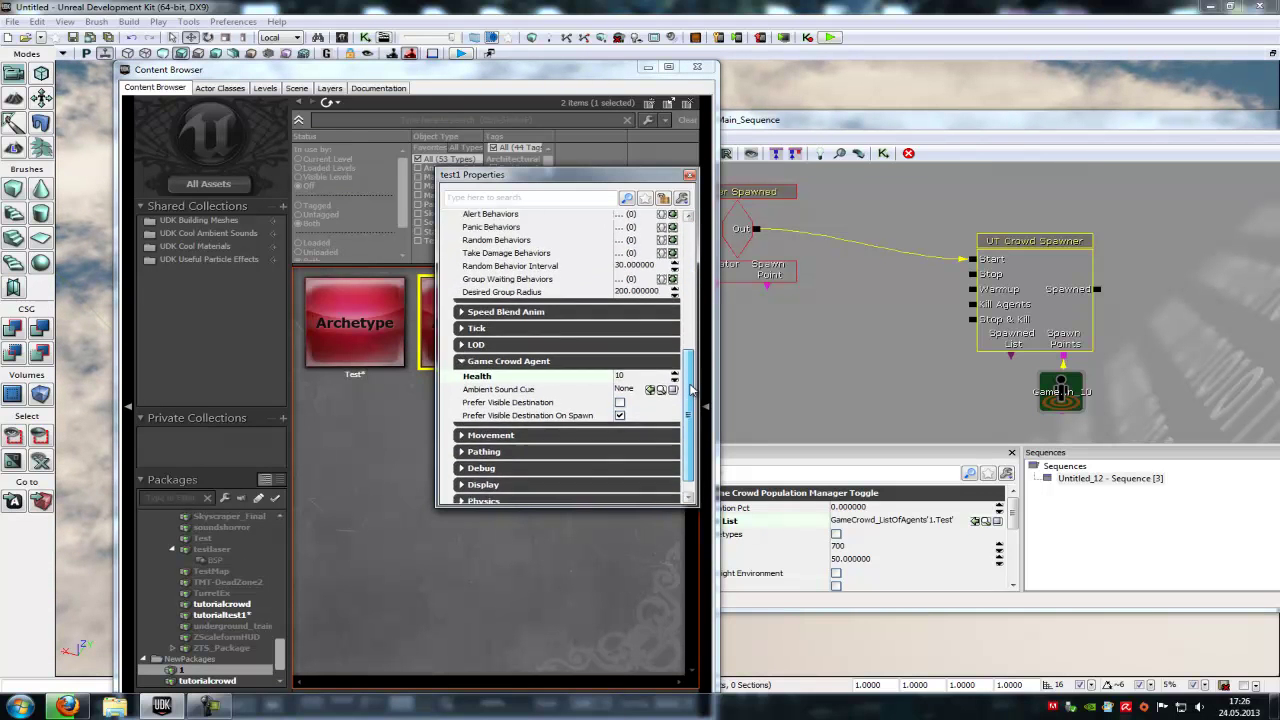
click(689, 176)
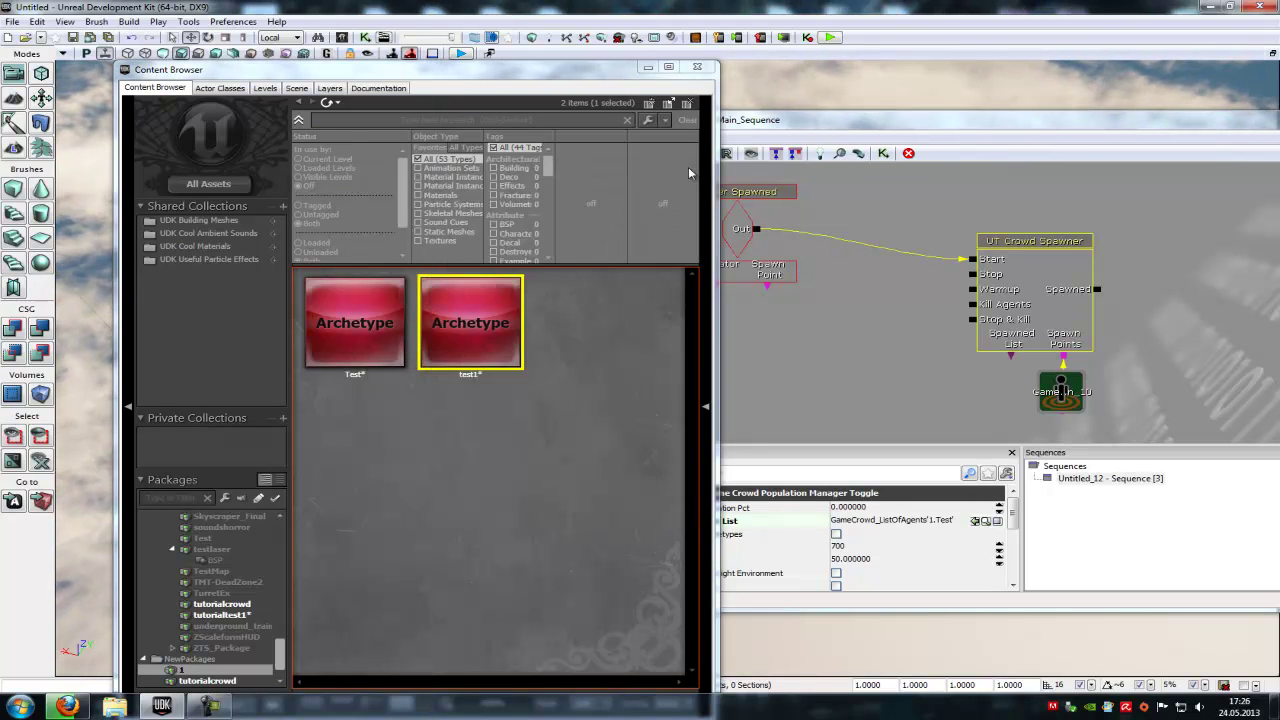
Step: Enable Crowd Light Environment and Cast Shadows for the crowd spawner's agents
click(696, 66)
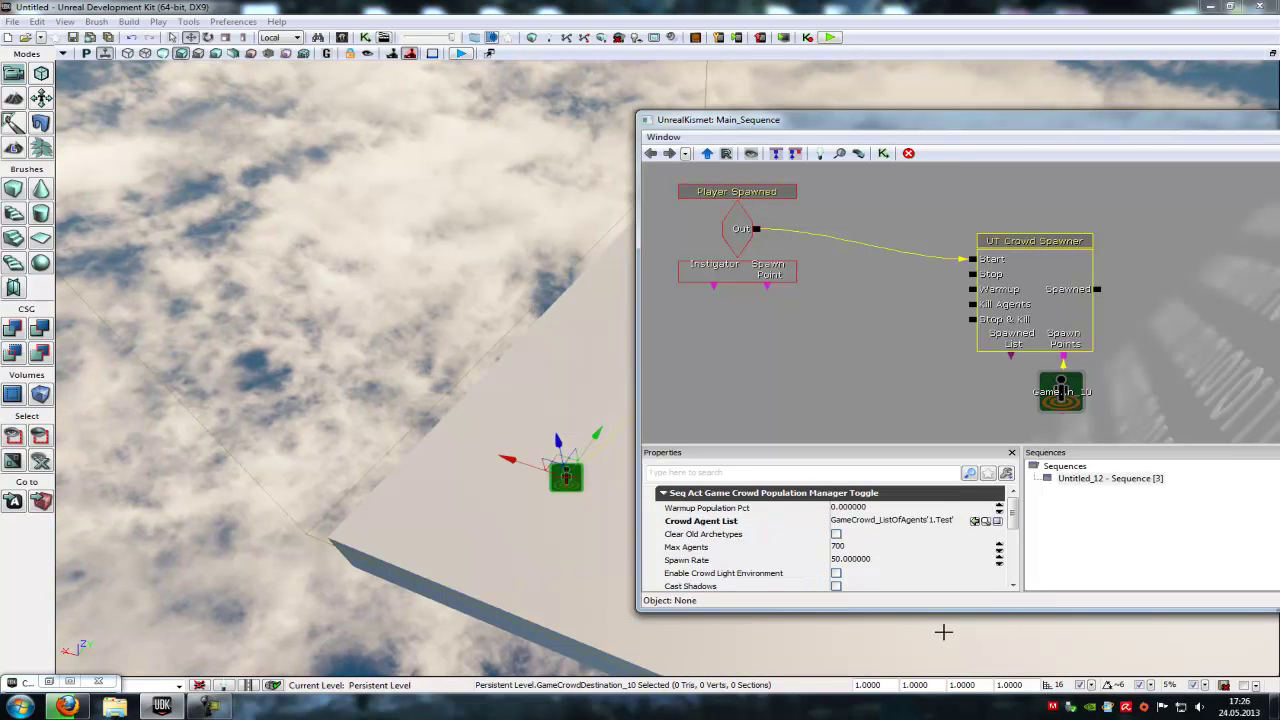
scroll(920, 548, down, 1)
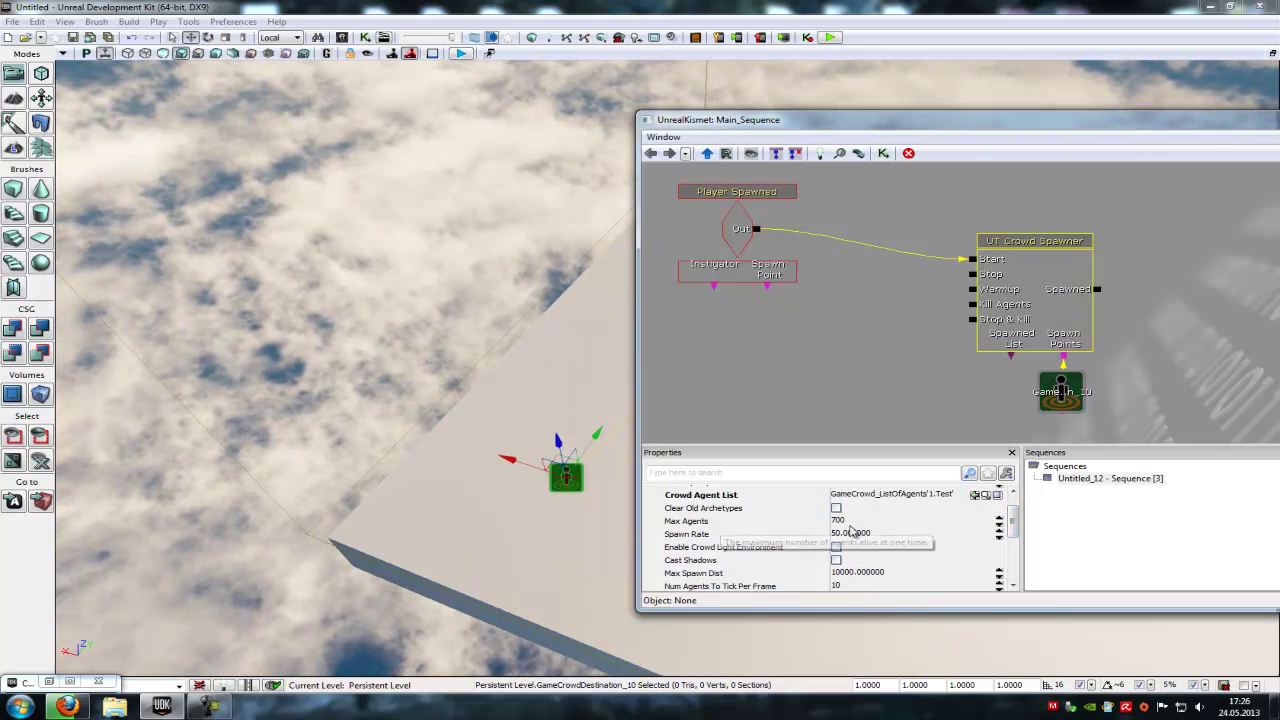
scroll(1014, 516, down, 1)
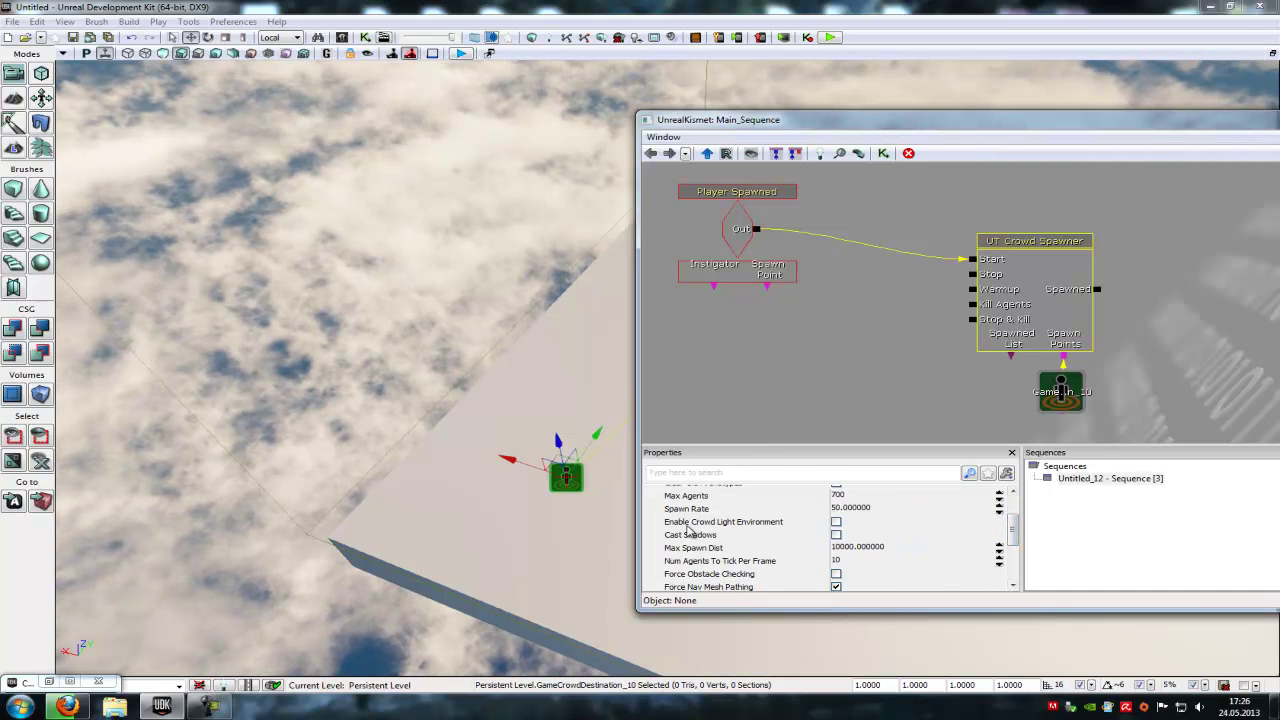
click(836, 522)
click(836, 535)
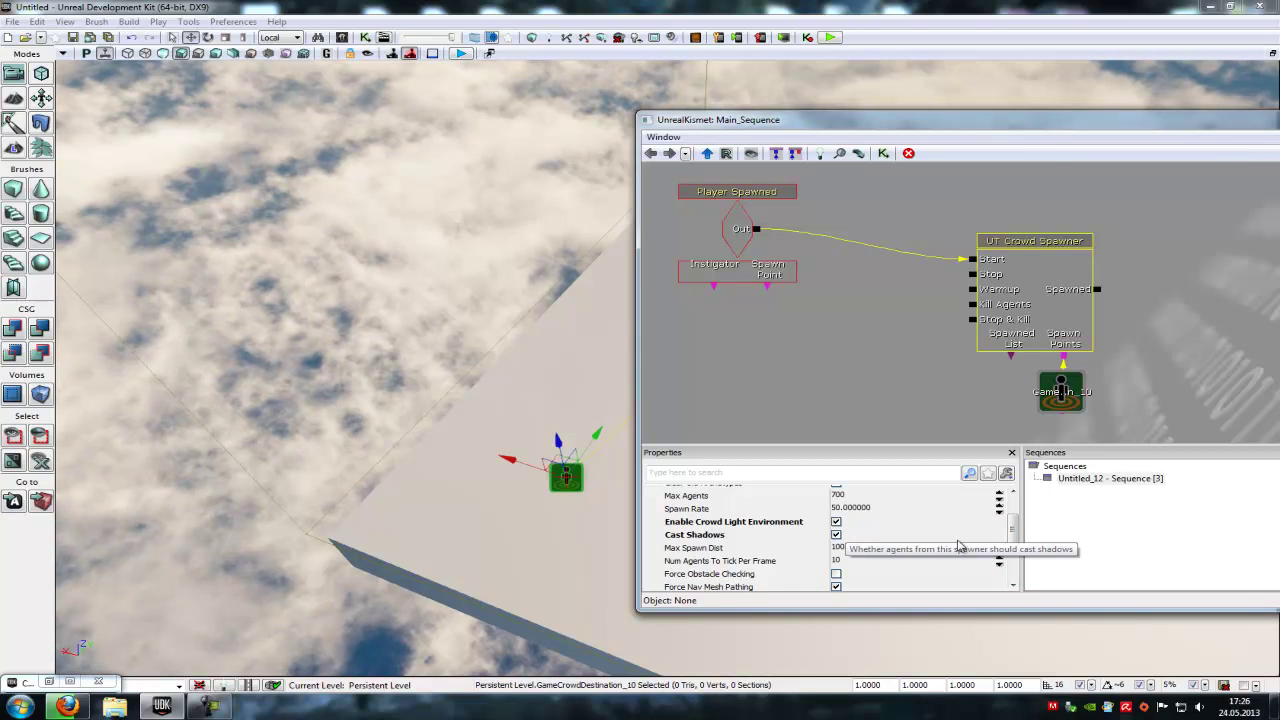
Step: Minimize Kismet to get back to the level viewport
scroll(1020, 545, down, 3)
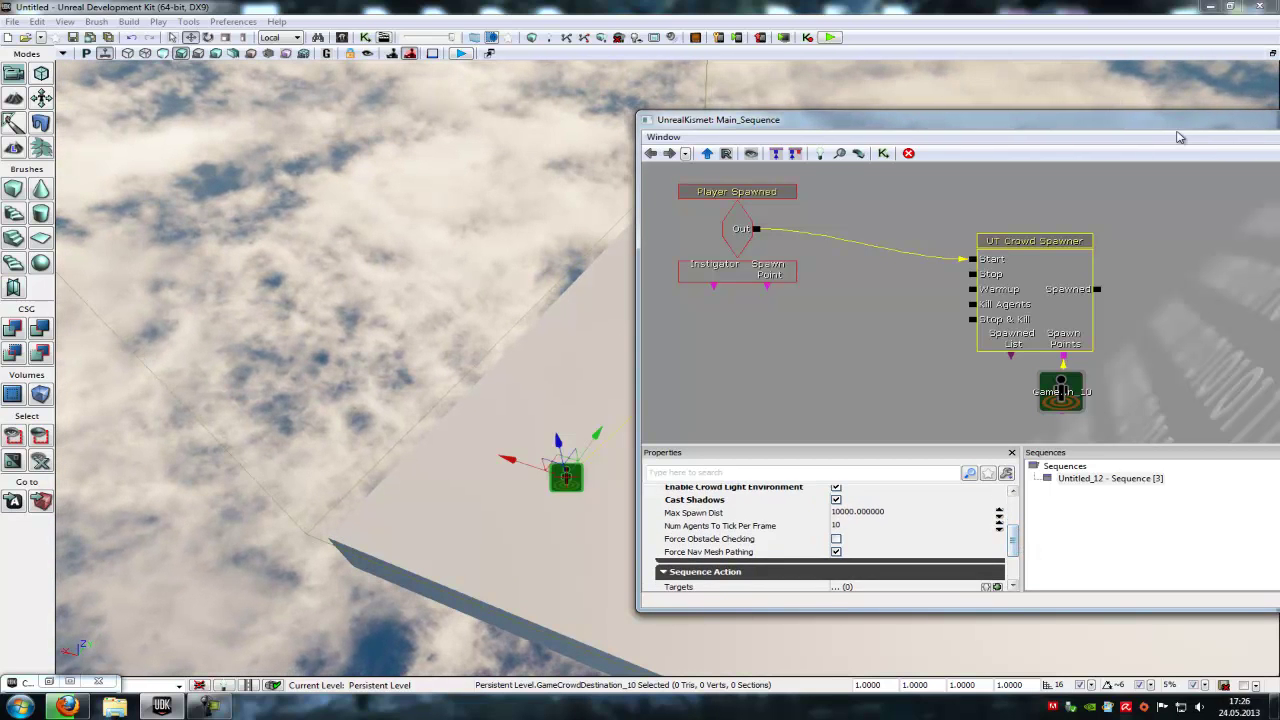
click(1117, 192)
drag(835, 397, 817, 397)
Step: Add a Pylon actor on the floor between the two crowd destinations
right_click(672, 346)
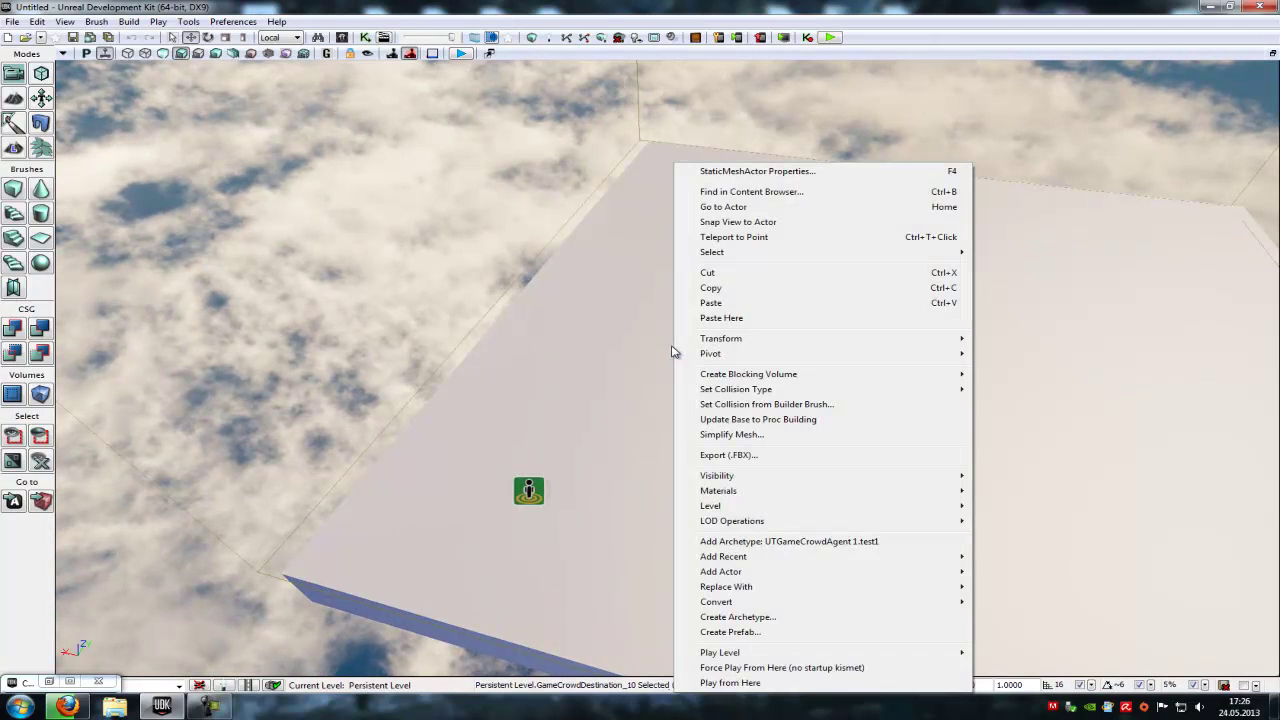
mouse_move(788, 575)
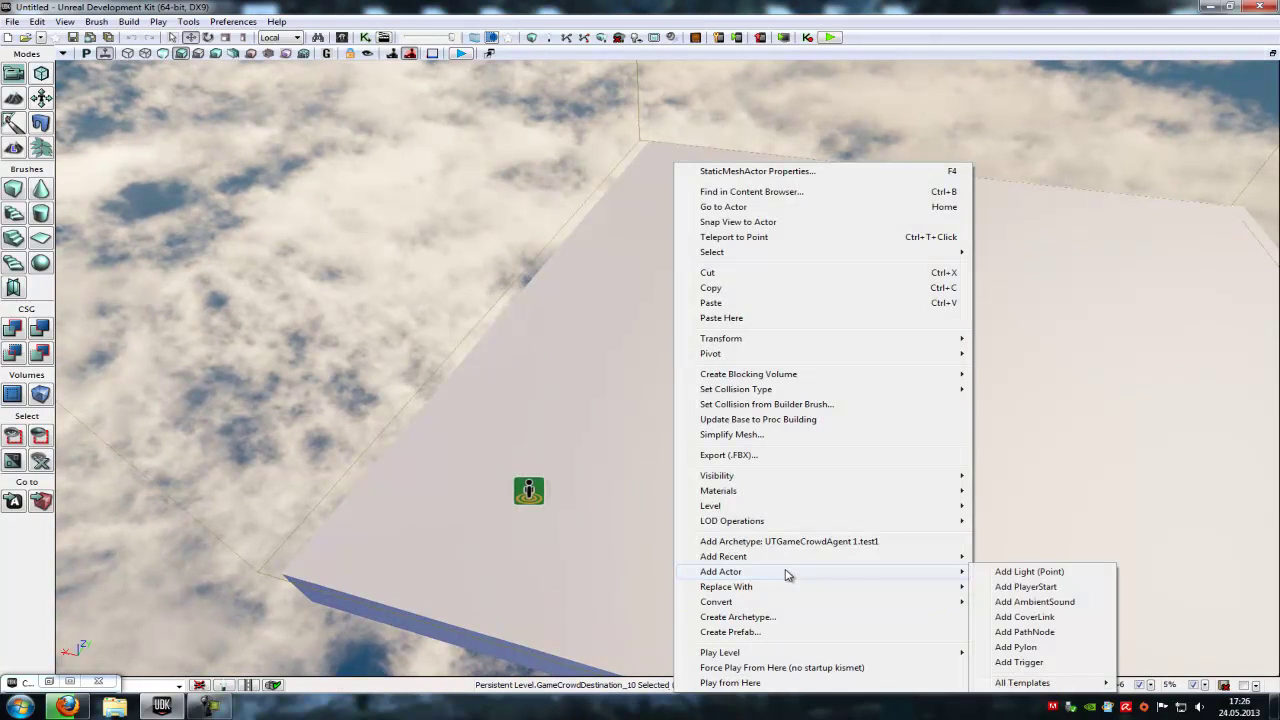
click(1056, 648)
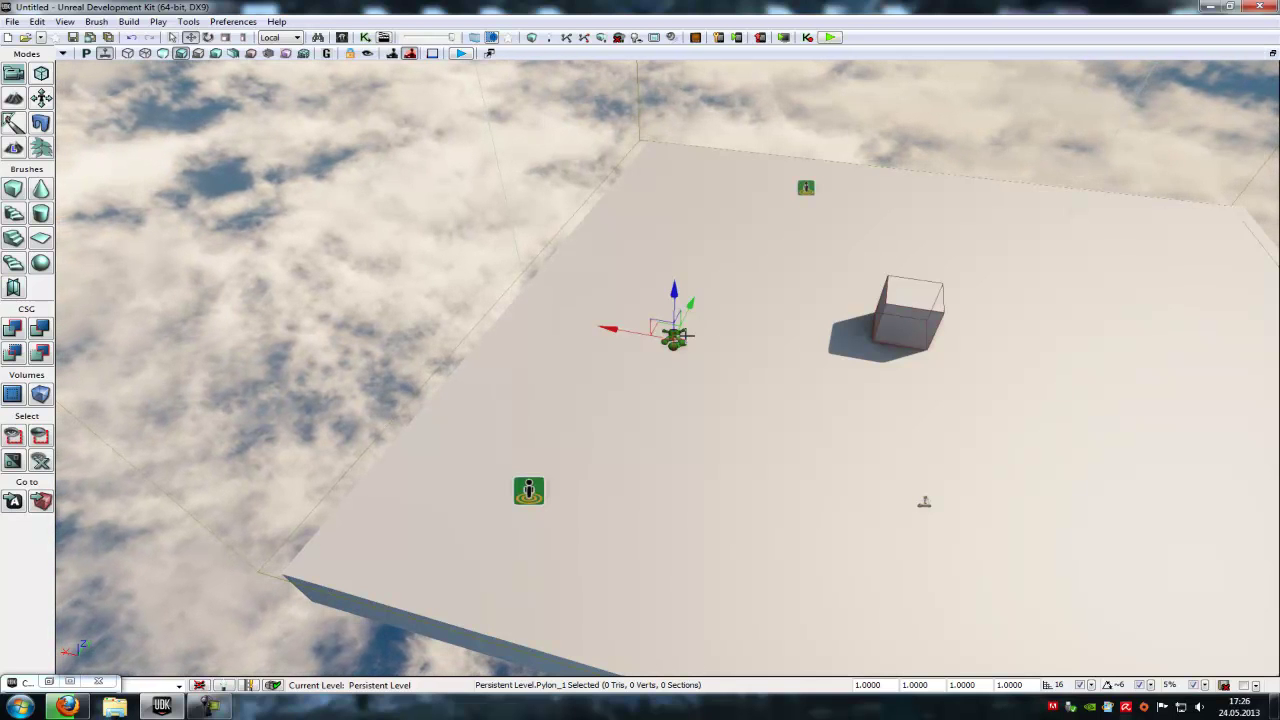
Step: Build the map and AI paths, then show World Properties' Game Type settings
click(566, 38)
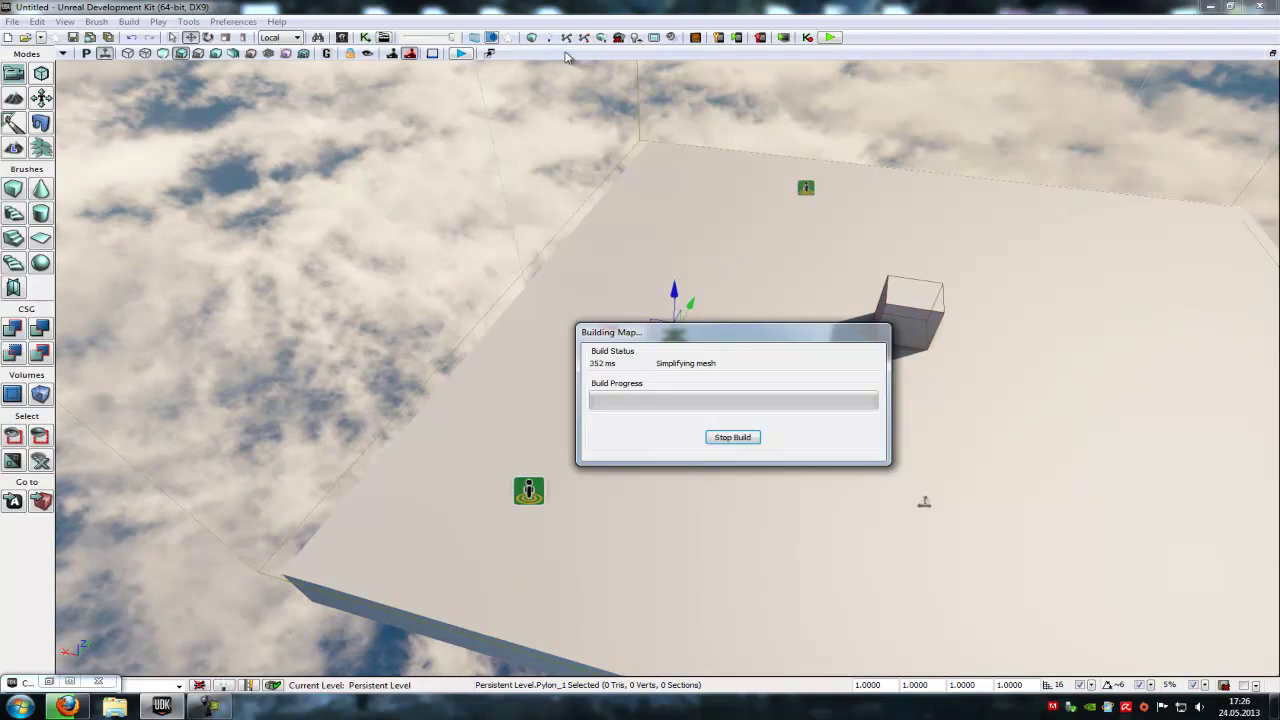
click(64, 21)
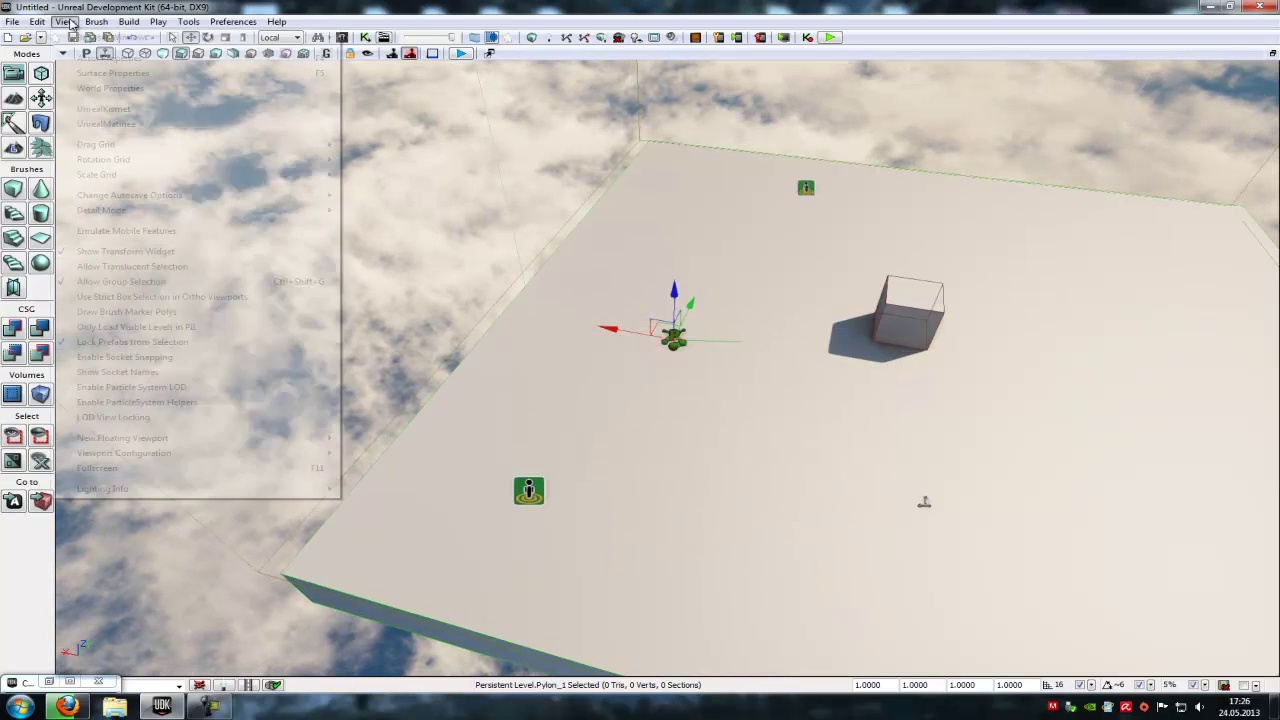
mouse_move(142, 30)
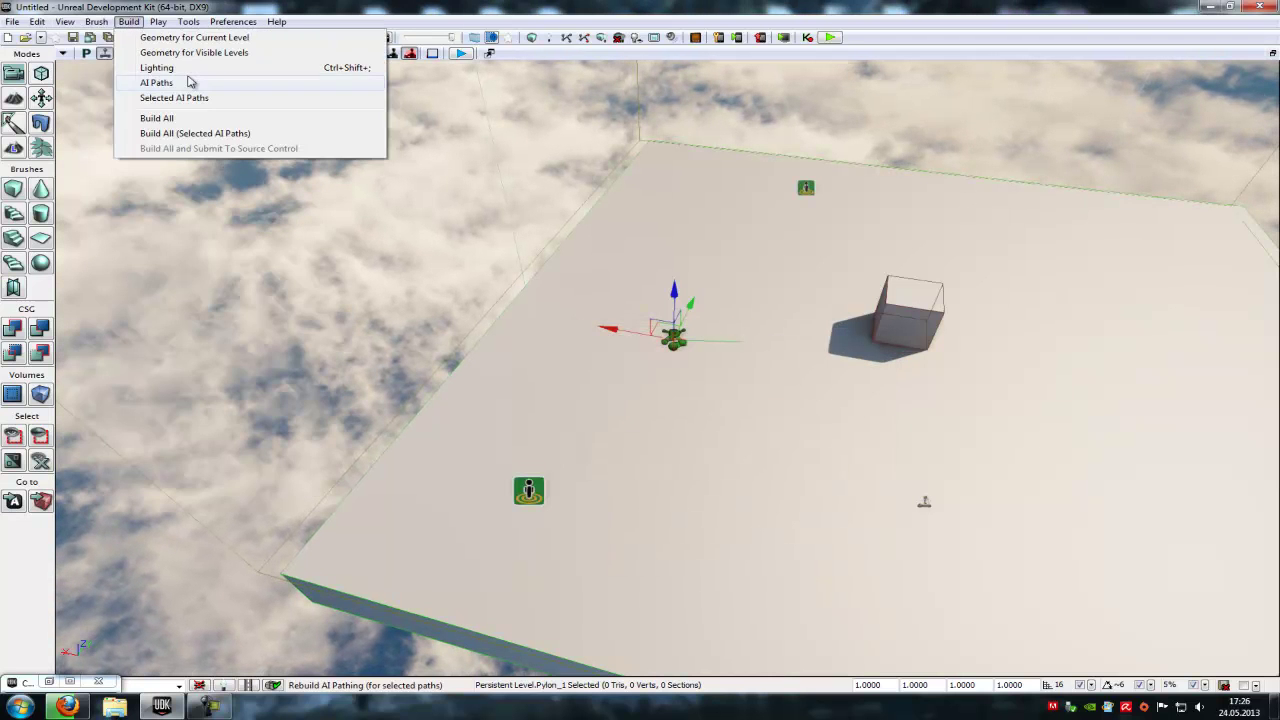
click(190, 82)
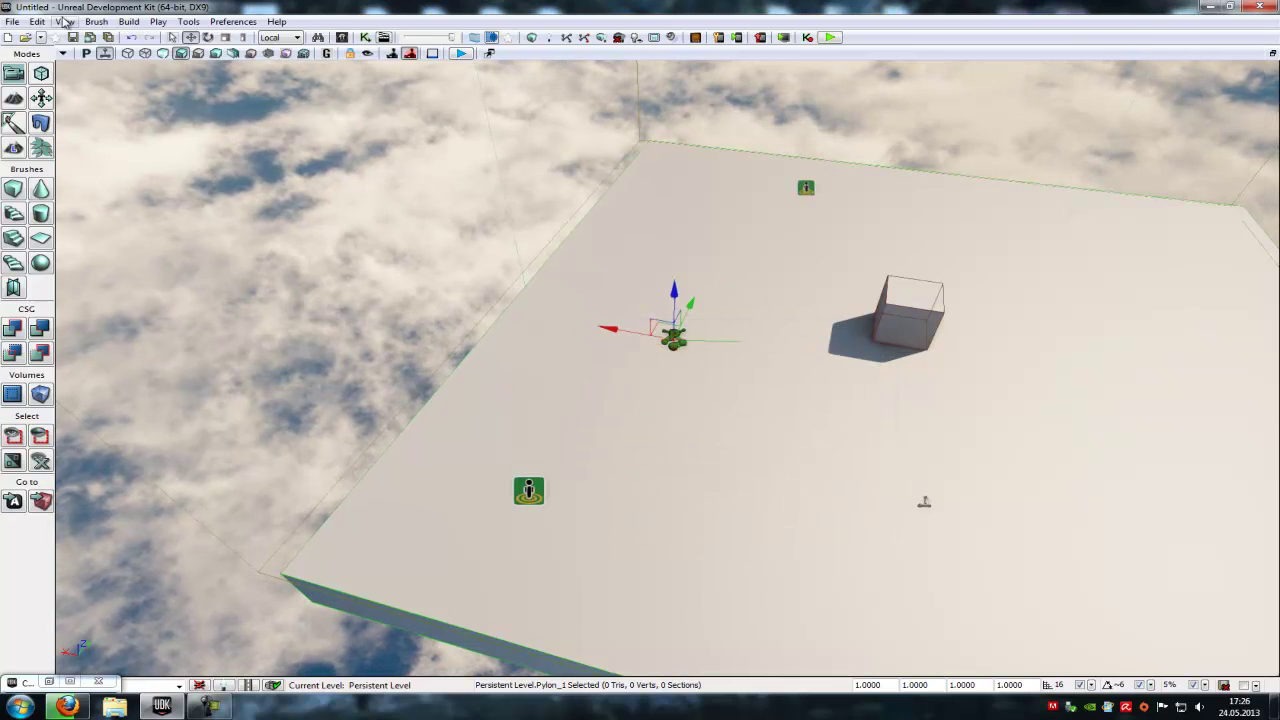
click(60, 21)
click(150, 87)
Step: Choose the level's Default Game Type and close World Properties
click(645, 332)
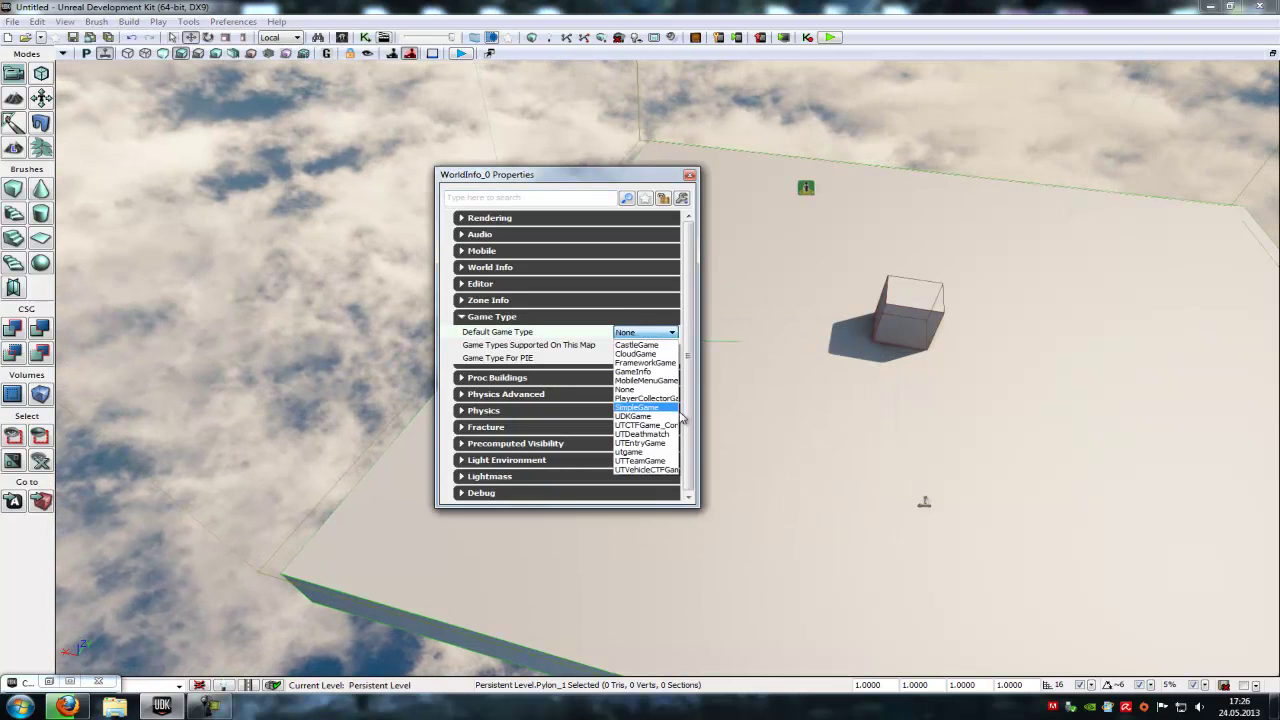
click(640, 434)
click(689, 175)
Step: Play from here, walk up to the robot crowd and shoot at it, then exit
key(Home)
right_click(800, 306)
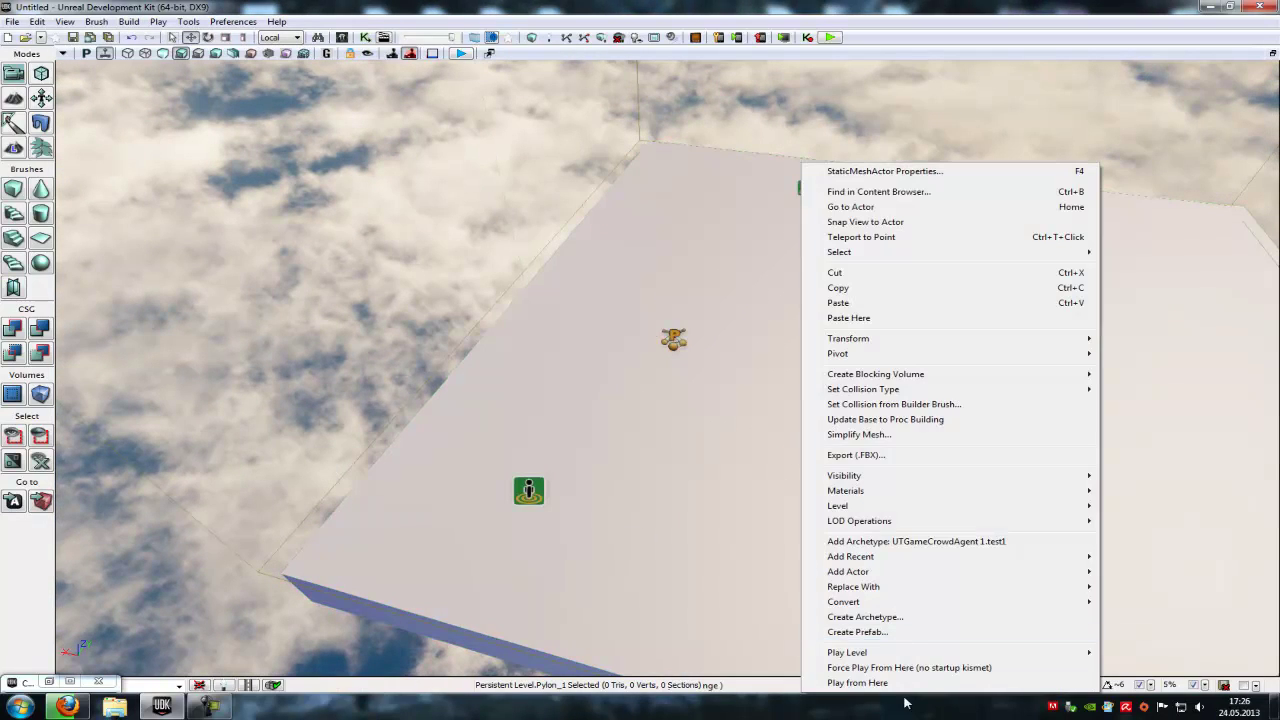
click(878, 683)
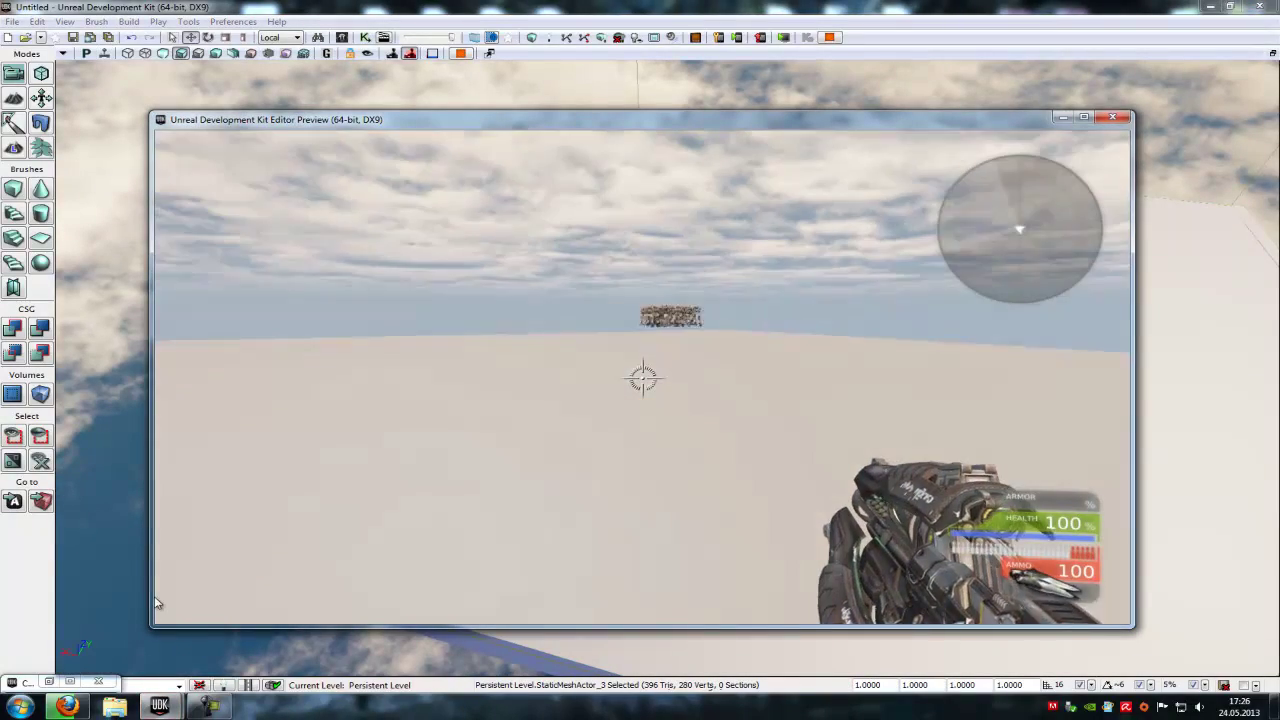
key(w)
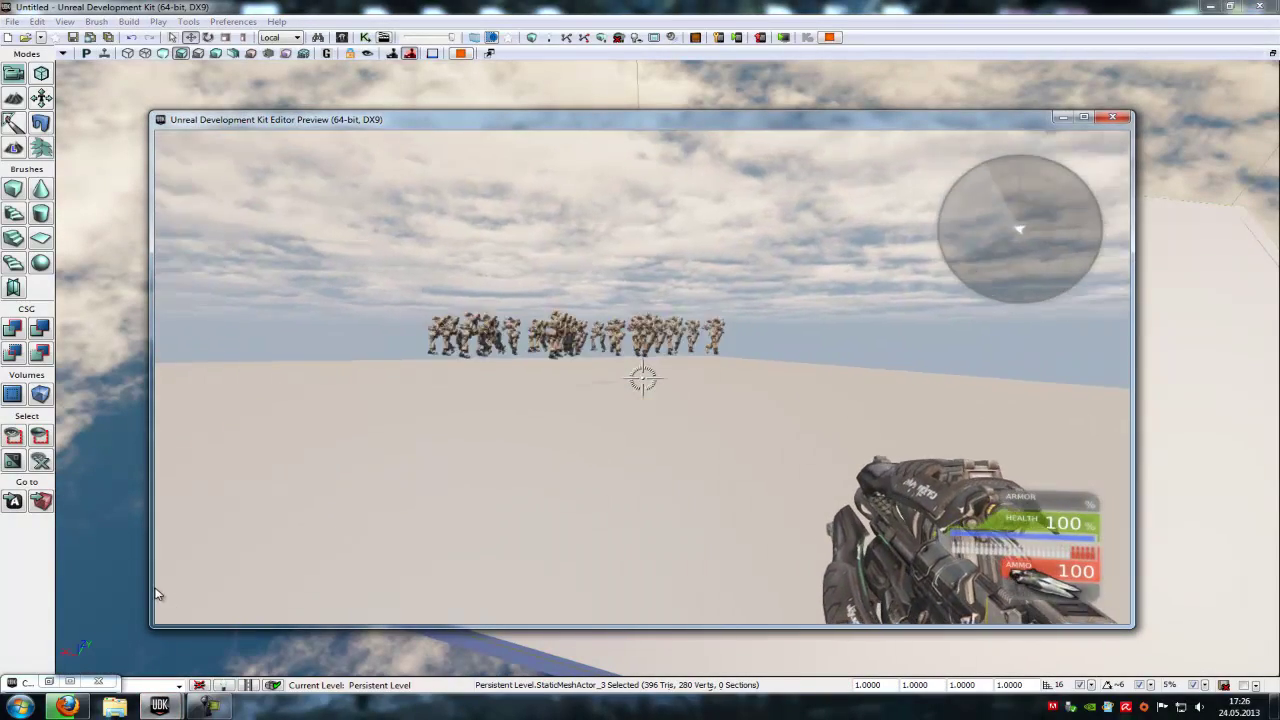
key(w)
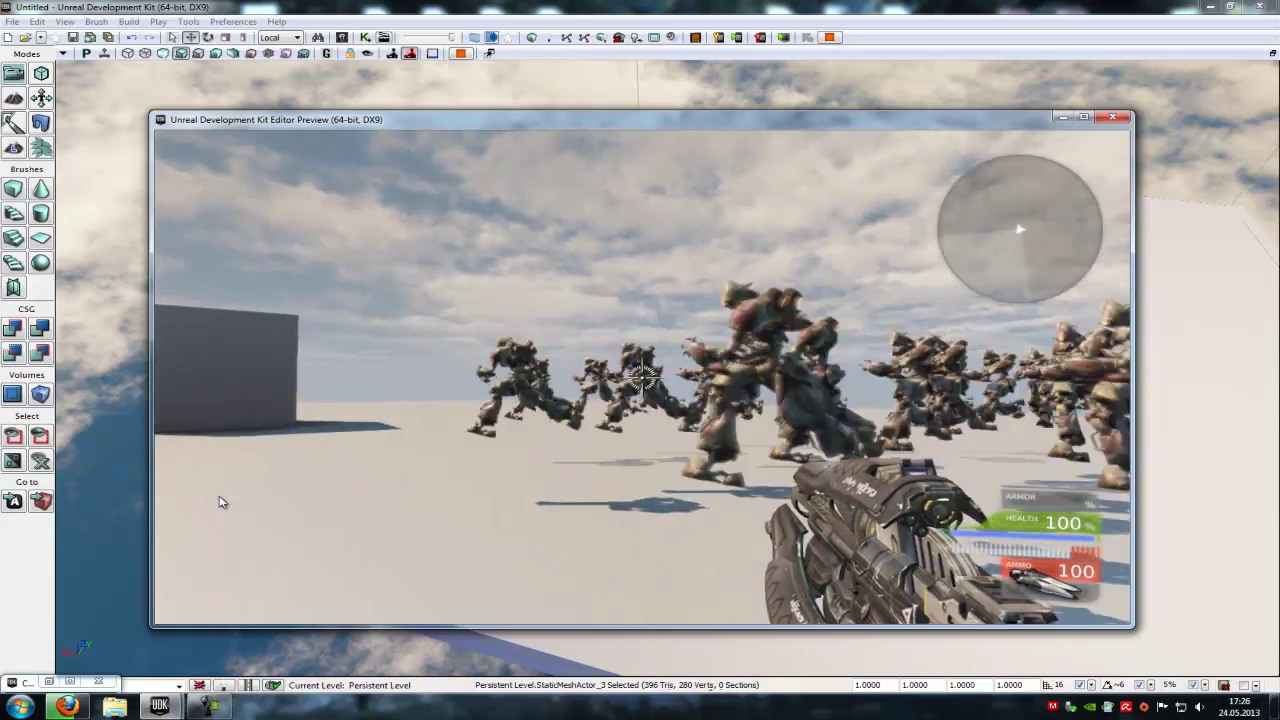
click(197, 509)
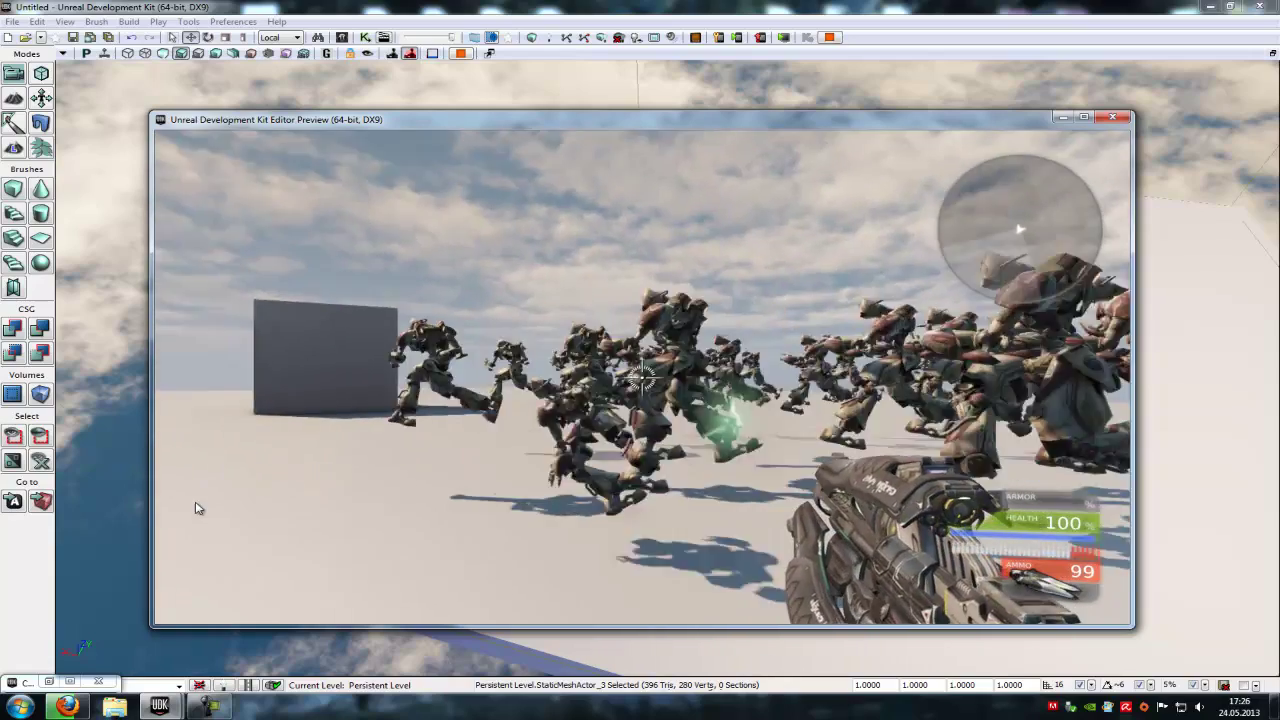
click(253, 505)
drag(253, 505, 389, 506)
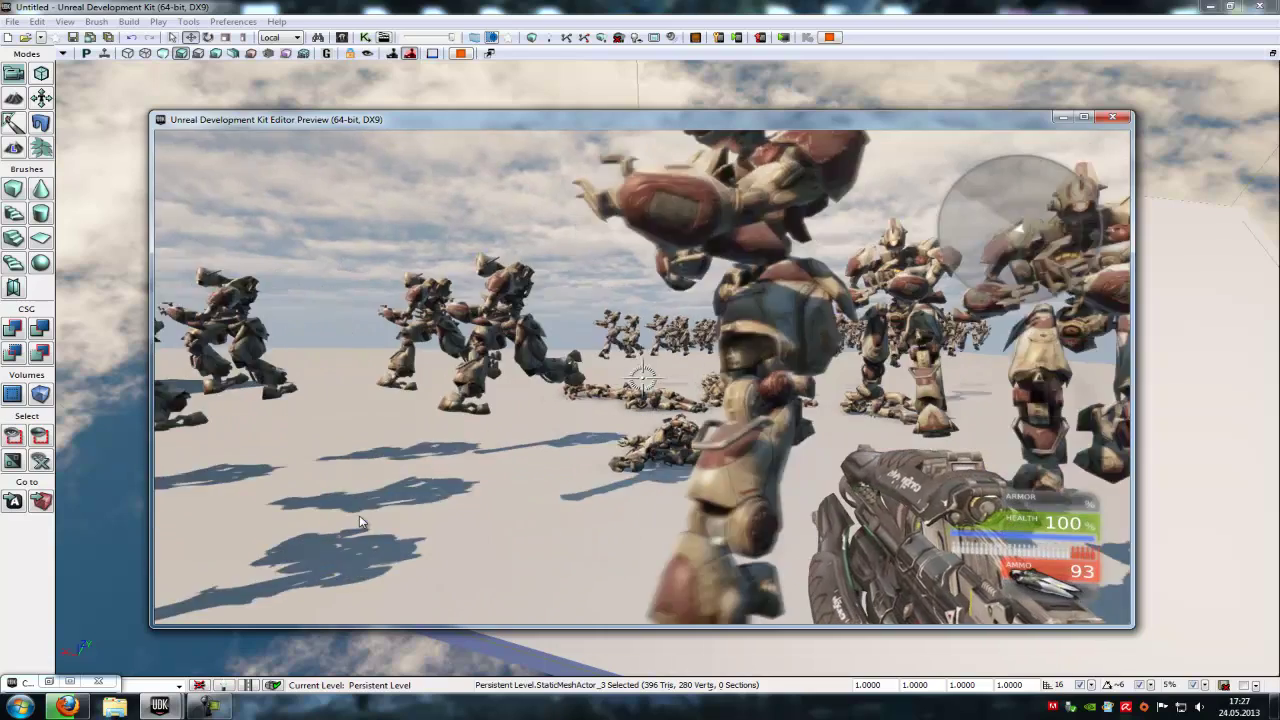
key(Escape)
Step: Set the test1 archetype's Ground Offset to 40 and close its properties
click(49, 681)
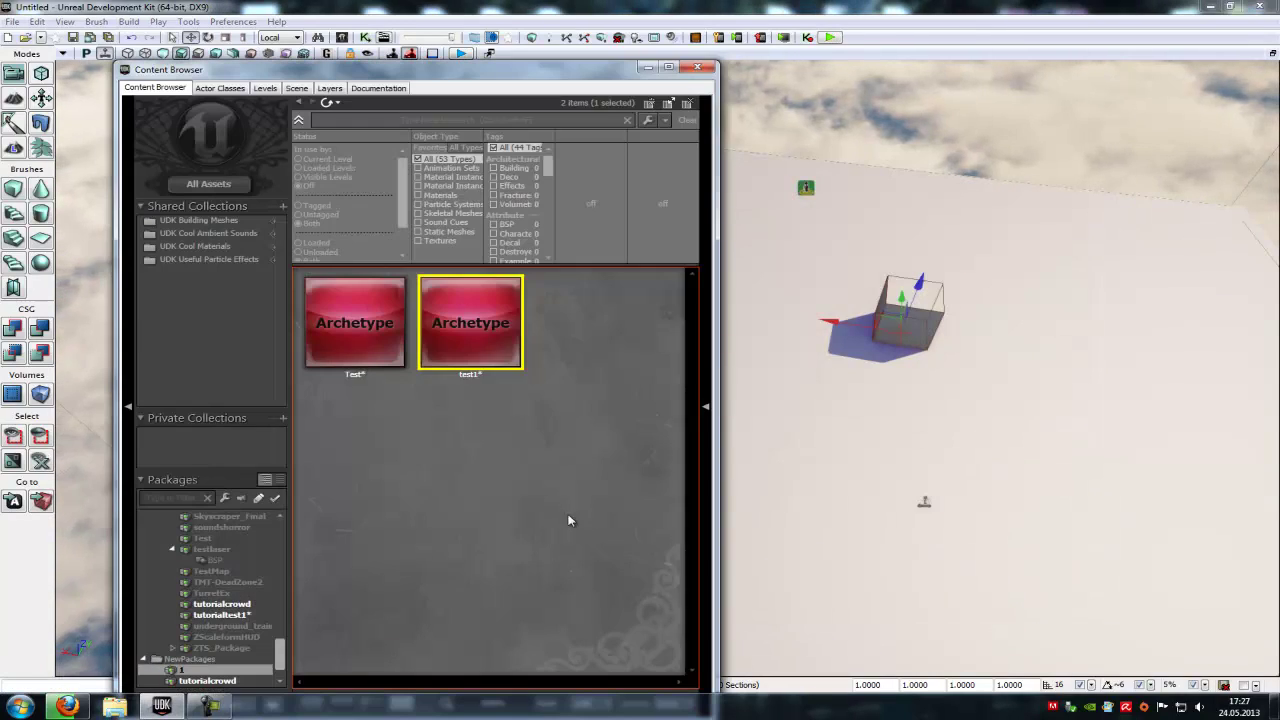
double_click(496, 340)
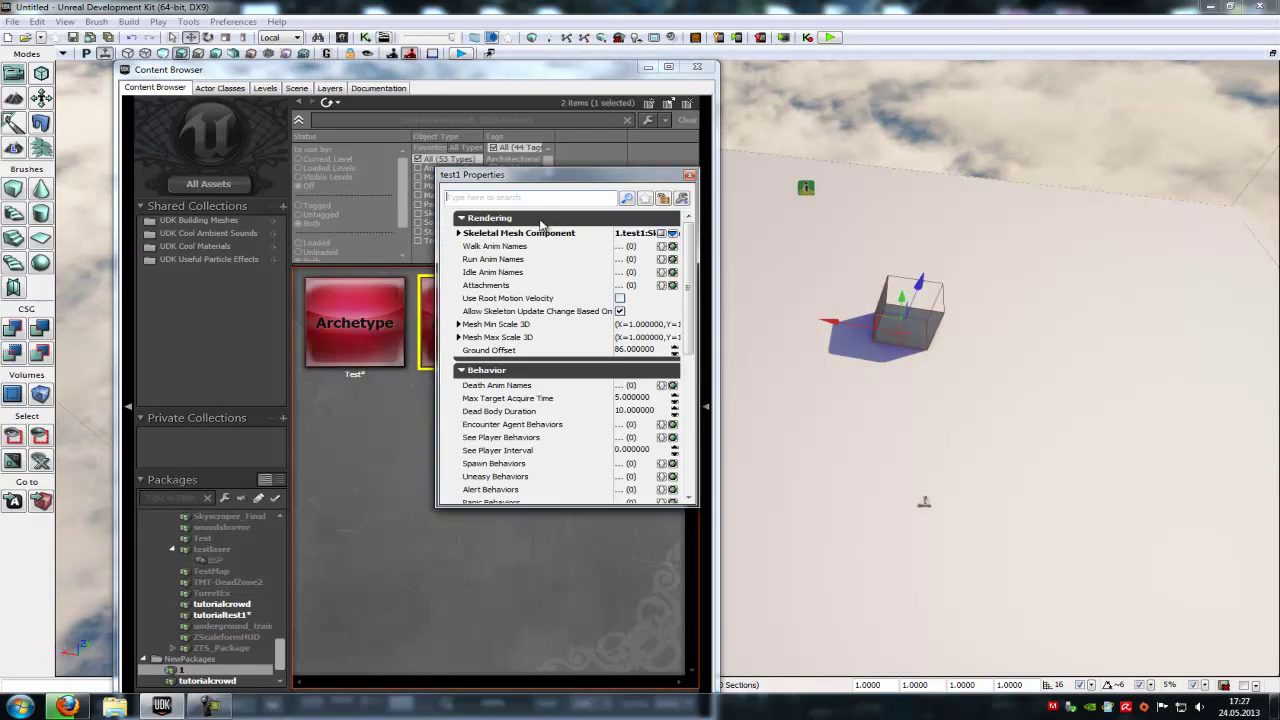
drag(513, 181, 654, 211)
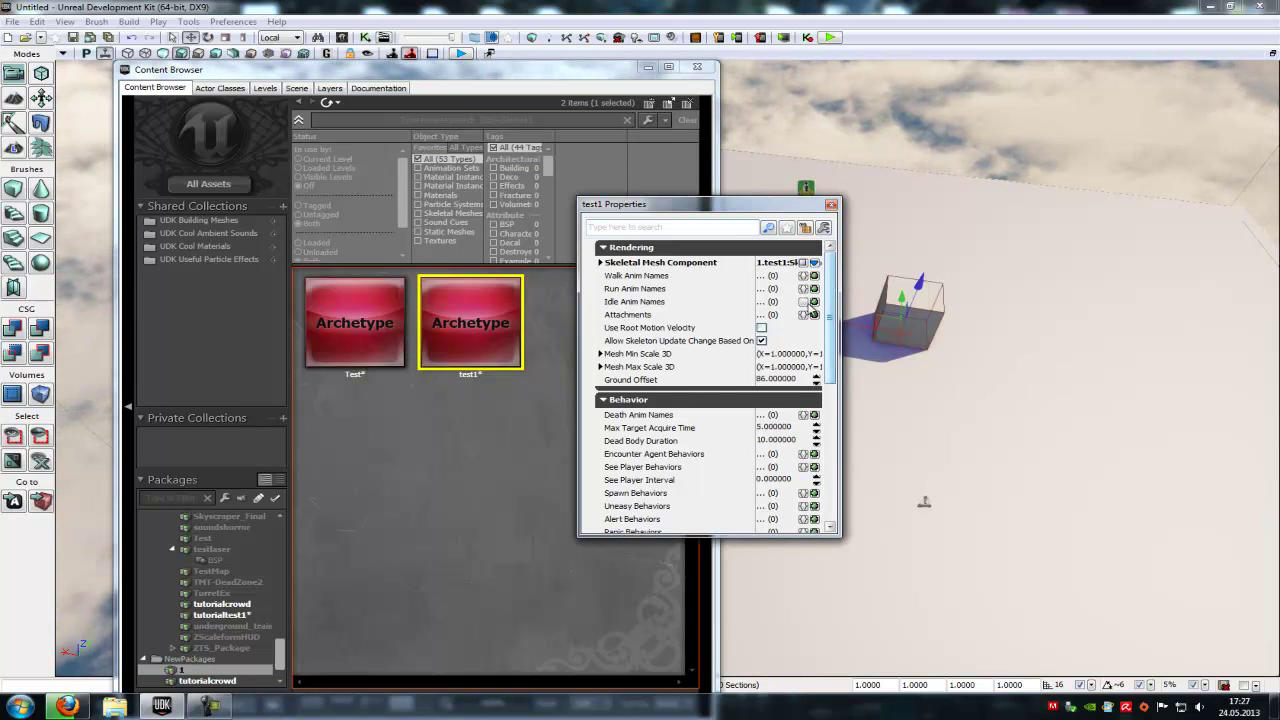
click(790, 380)
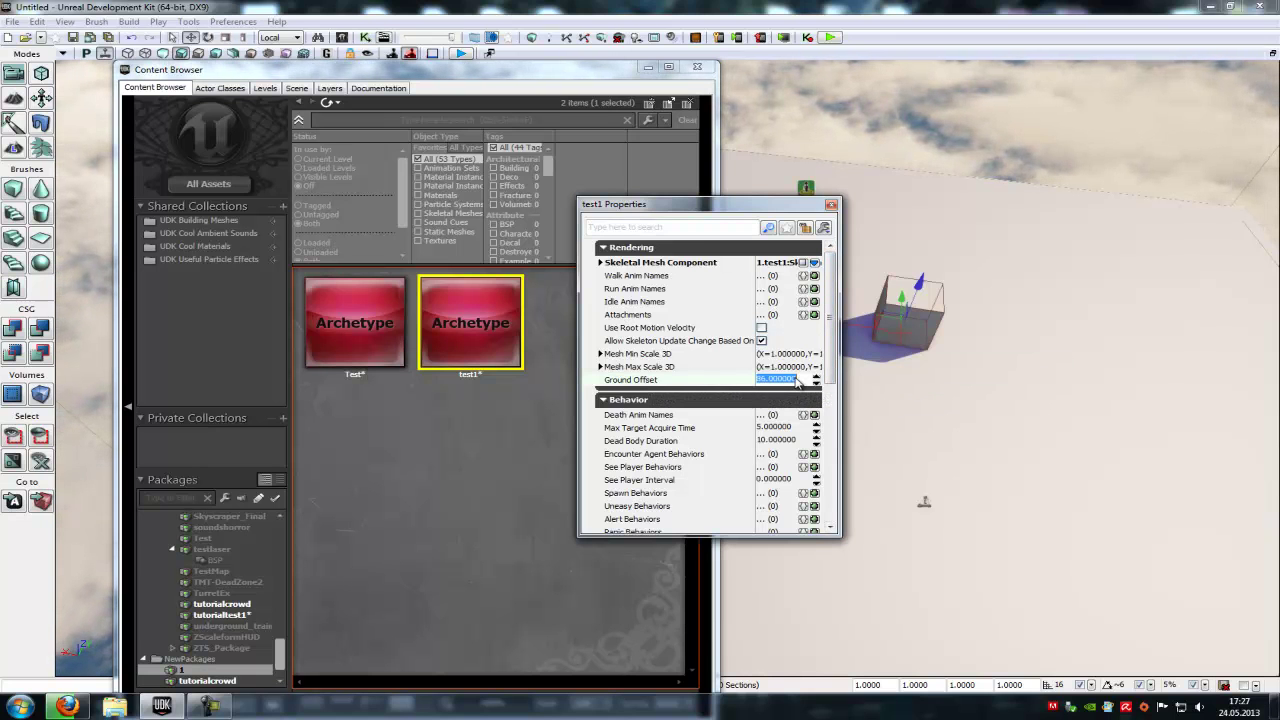
text(40)
key(Return)
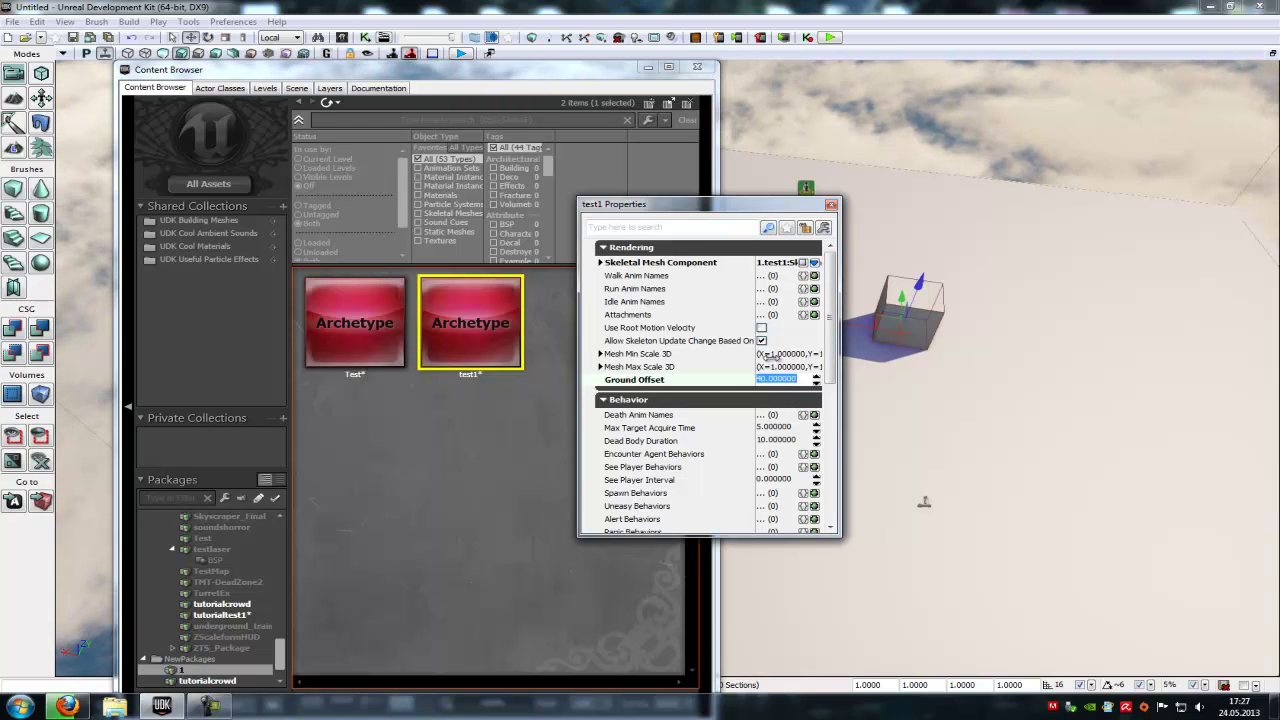
click(833, 206)
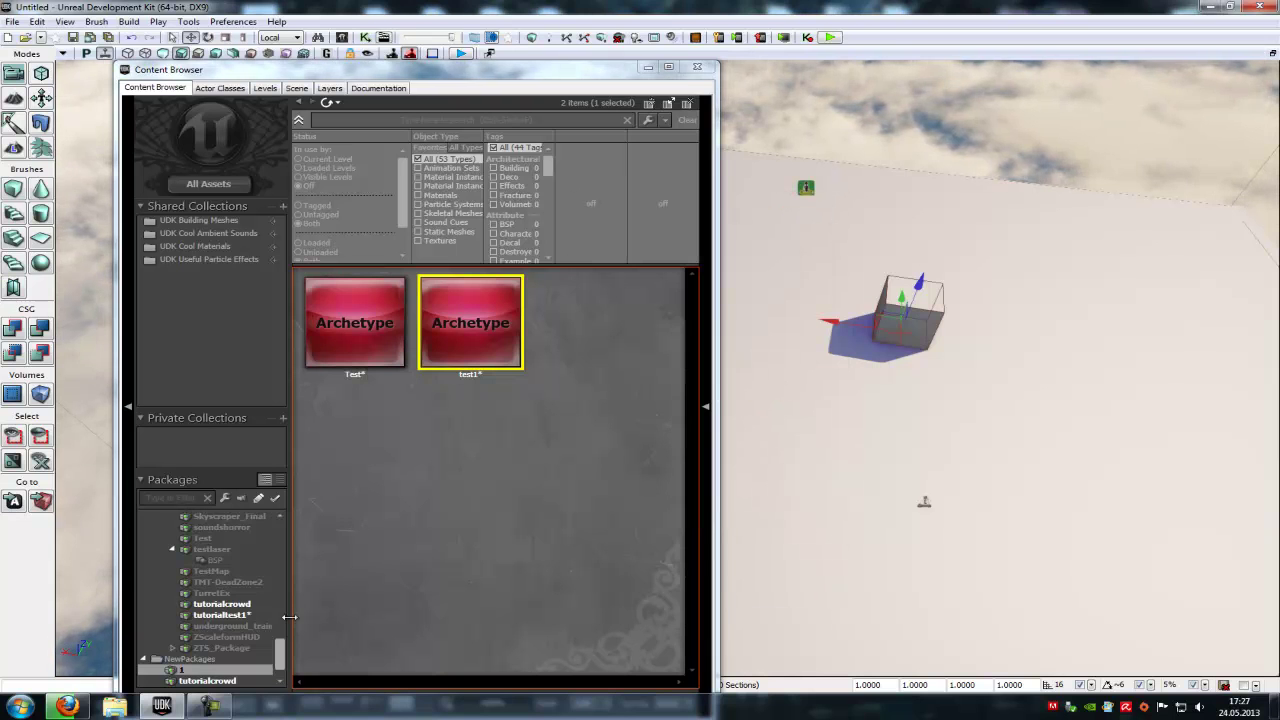
Step: Inspect the SK_CH_LIAM_Cathode robot mesh in the AnimSet Editor, then close it and the Content Browser
scroll(268, 553, up, 15)
scroll(268, 553, down, 3)
click(246, 636)
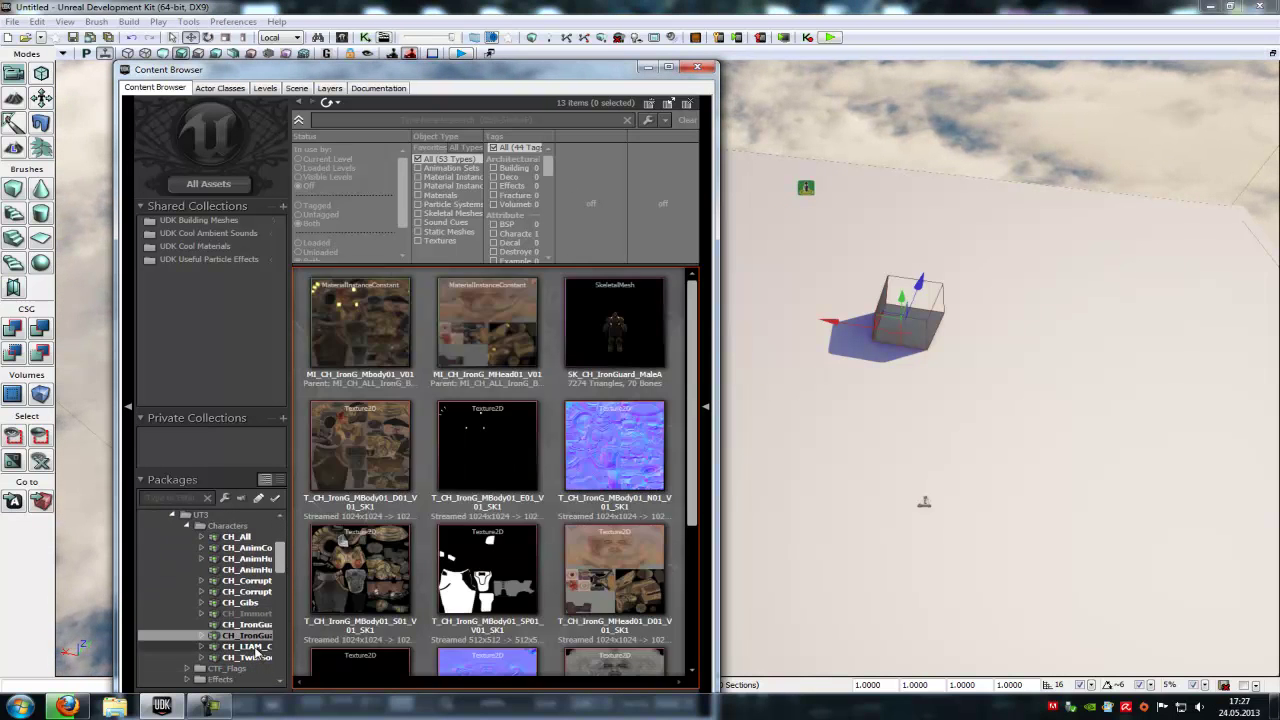
click(256, 647)
double_click(380, 415)
scroll(427, 523, down, 3)
scroll(400, 530, down, 2)
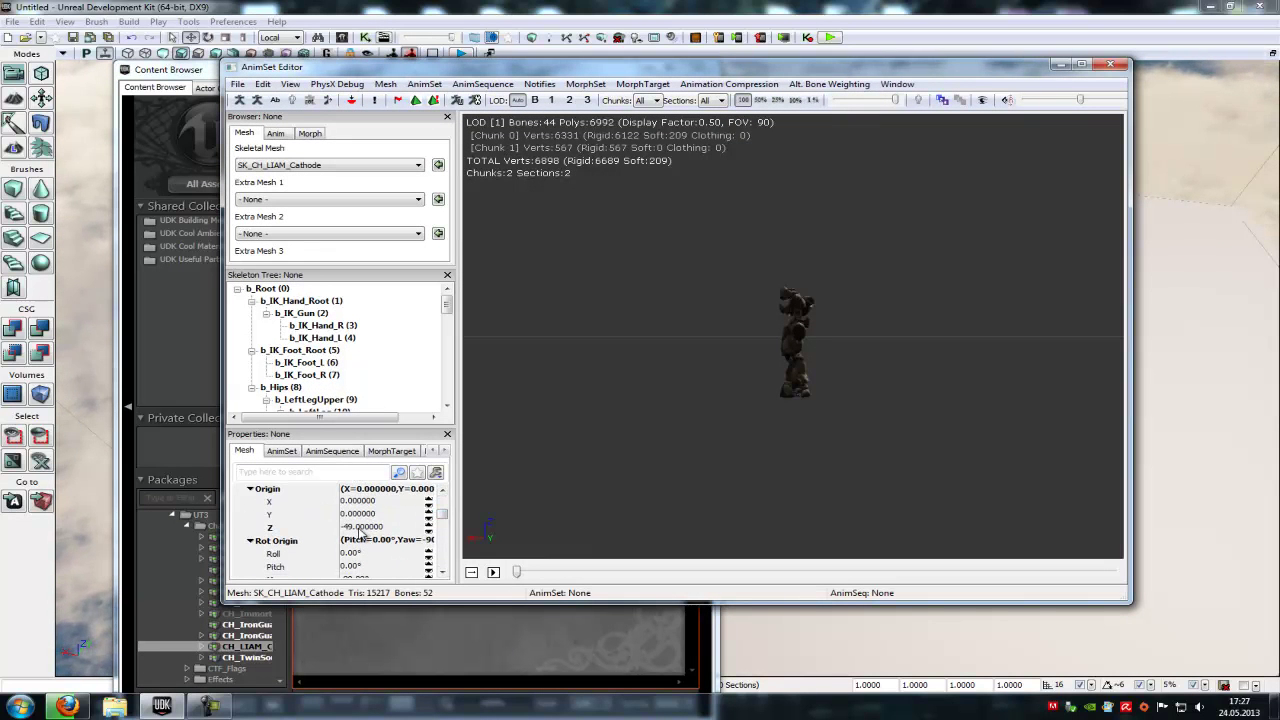
drag(705, 434, 751, 327)
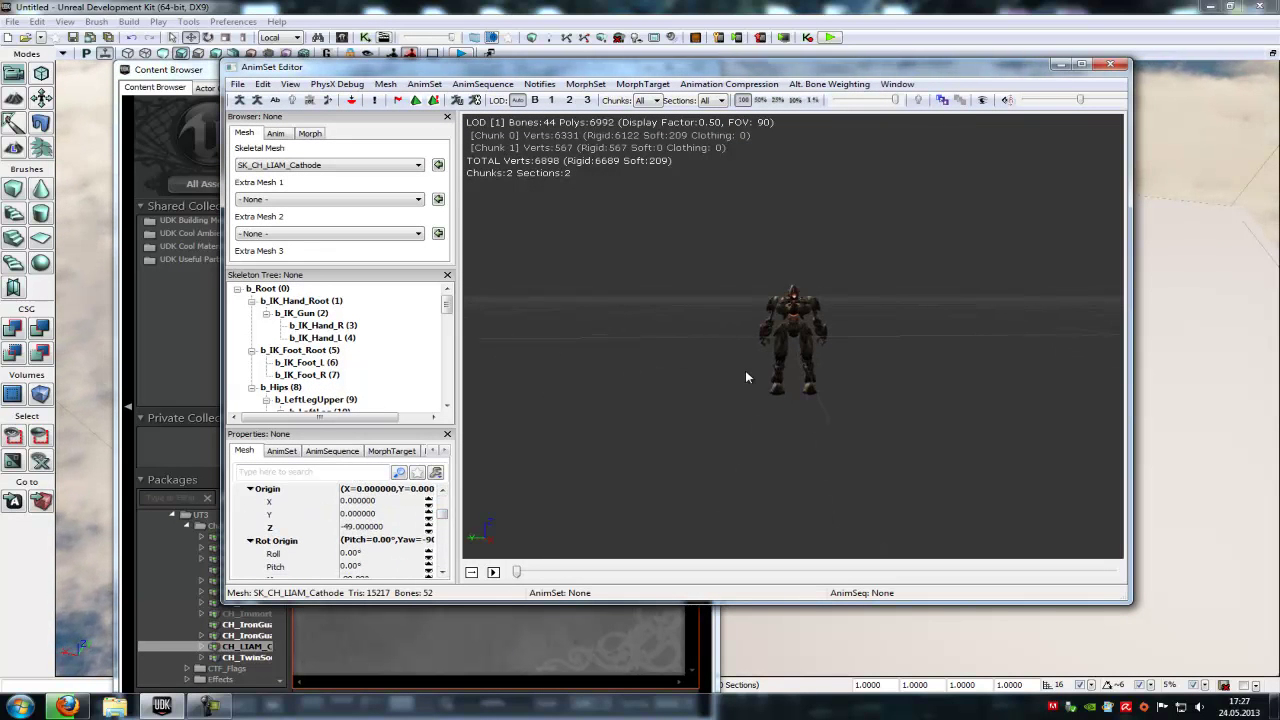
click(1110, 64)
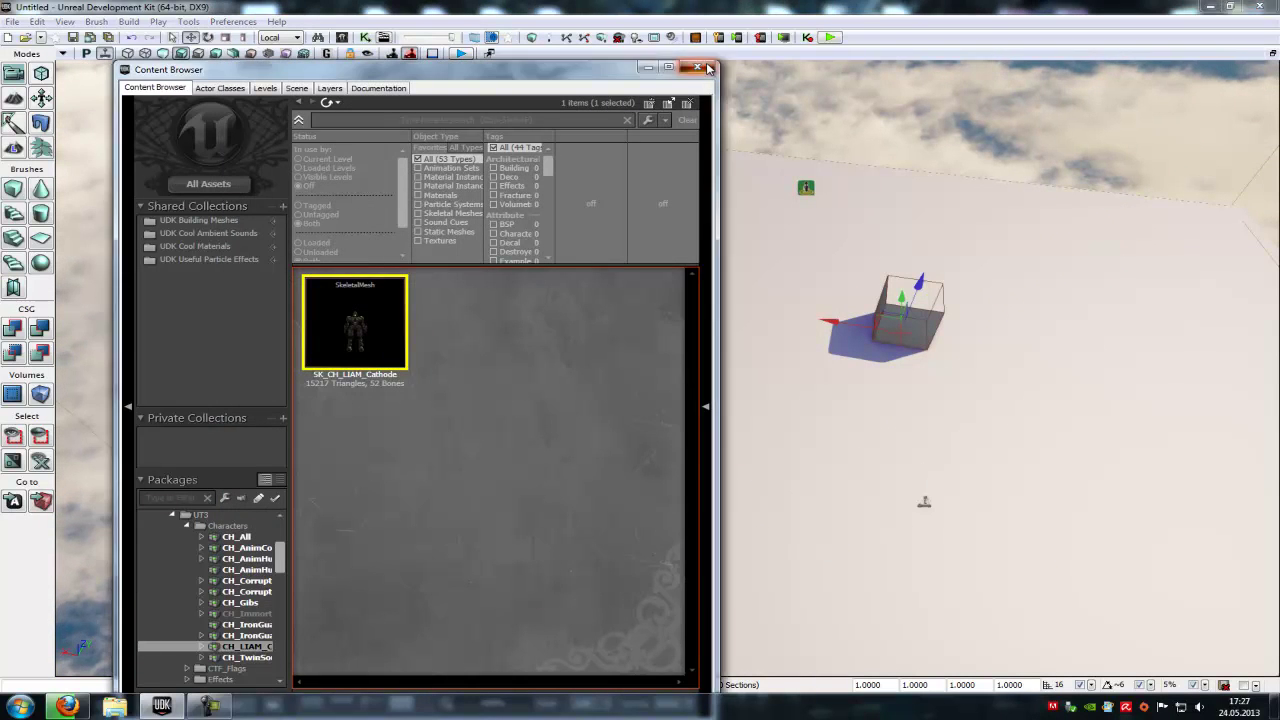
click(706, 67)
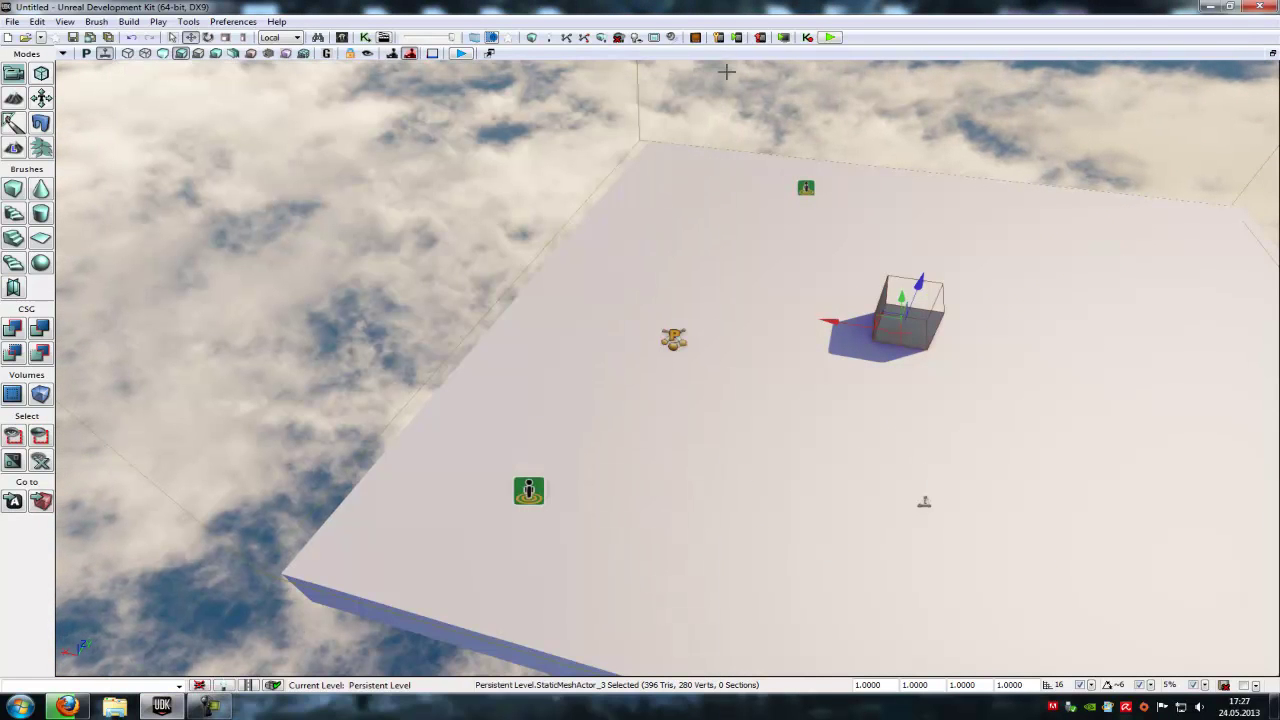
right_click(742, 286)
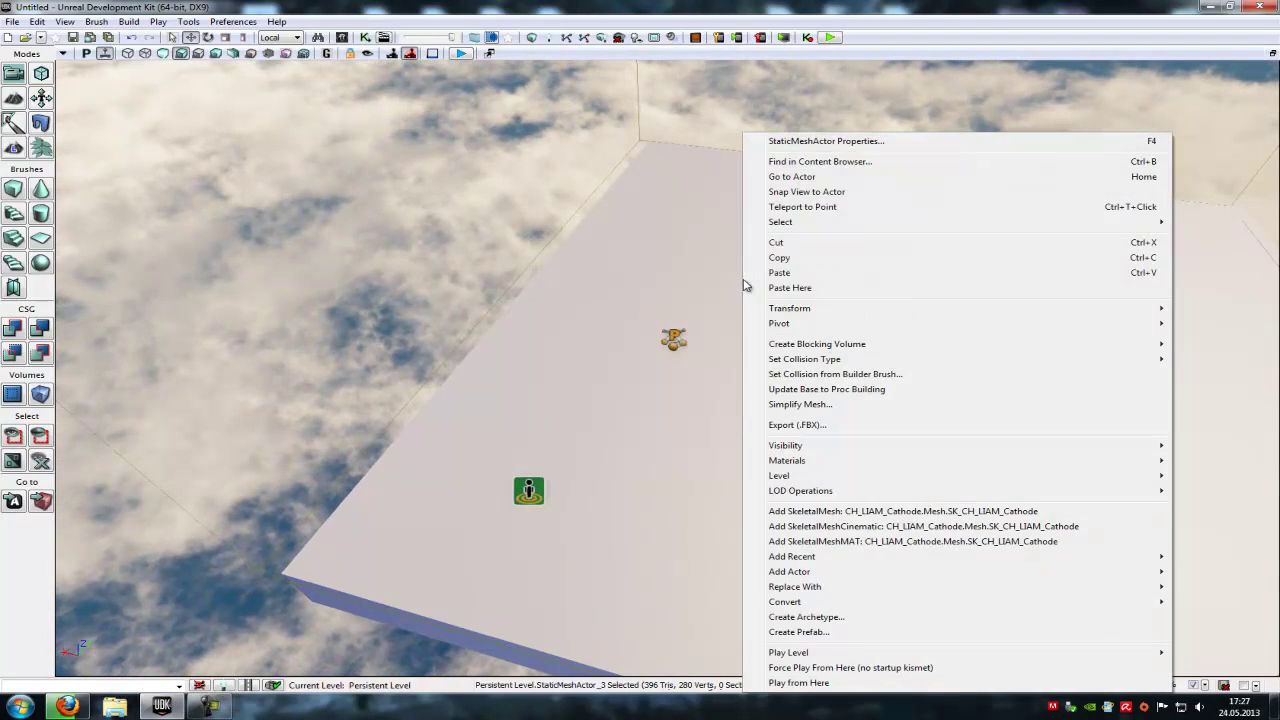
click(840, 684)
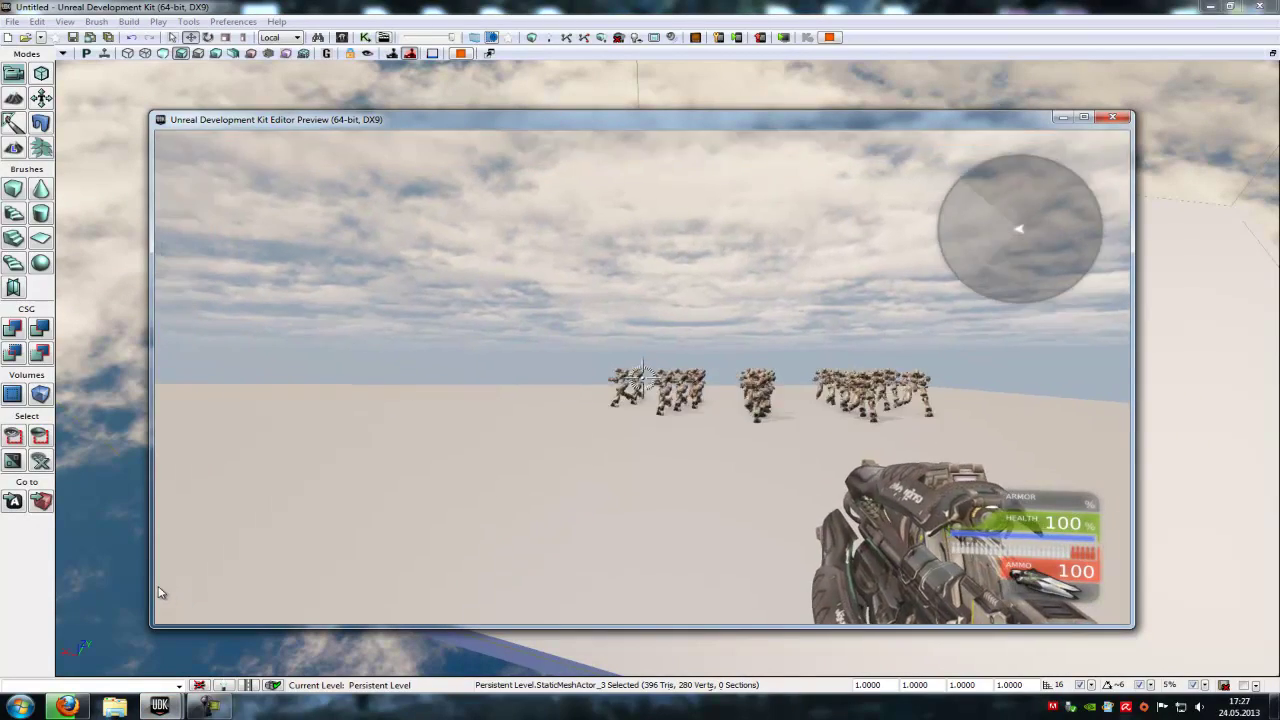
click(160, 596)
drag(156, 596, 156, 598)
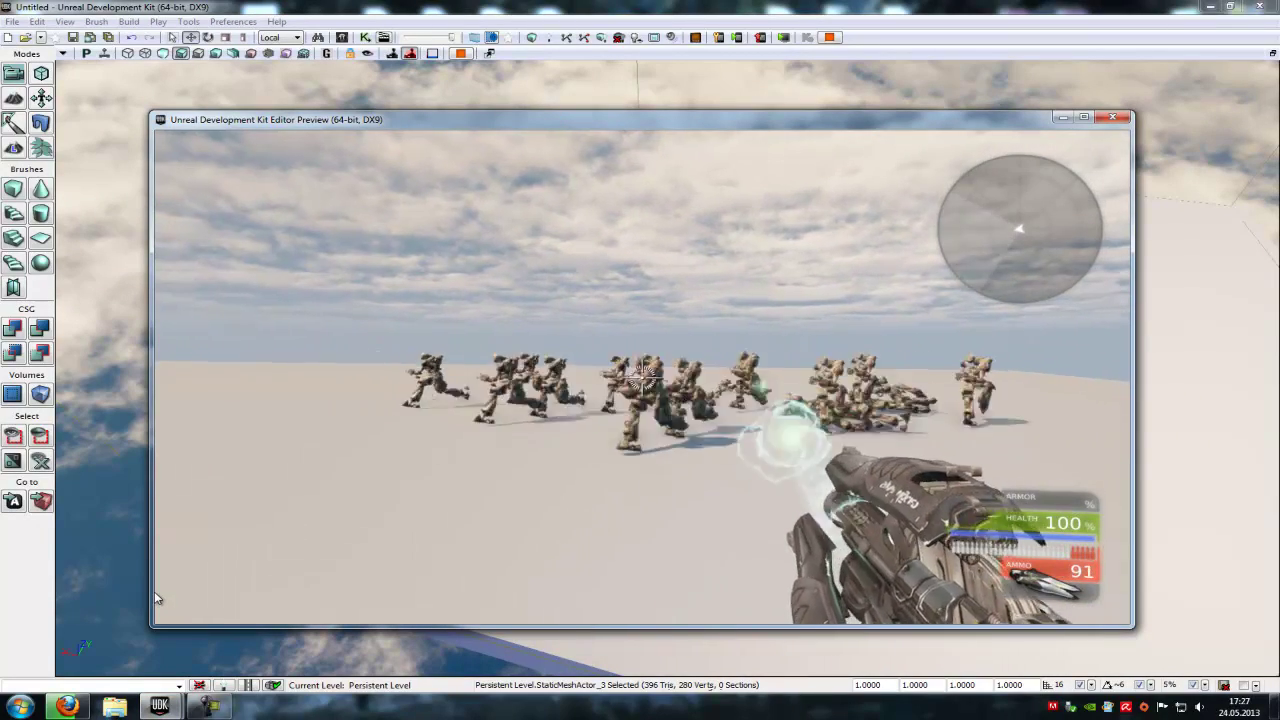
drag(155, 598, 155, 617)
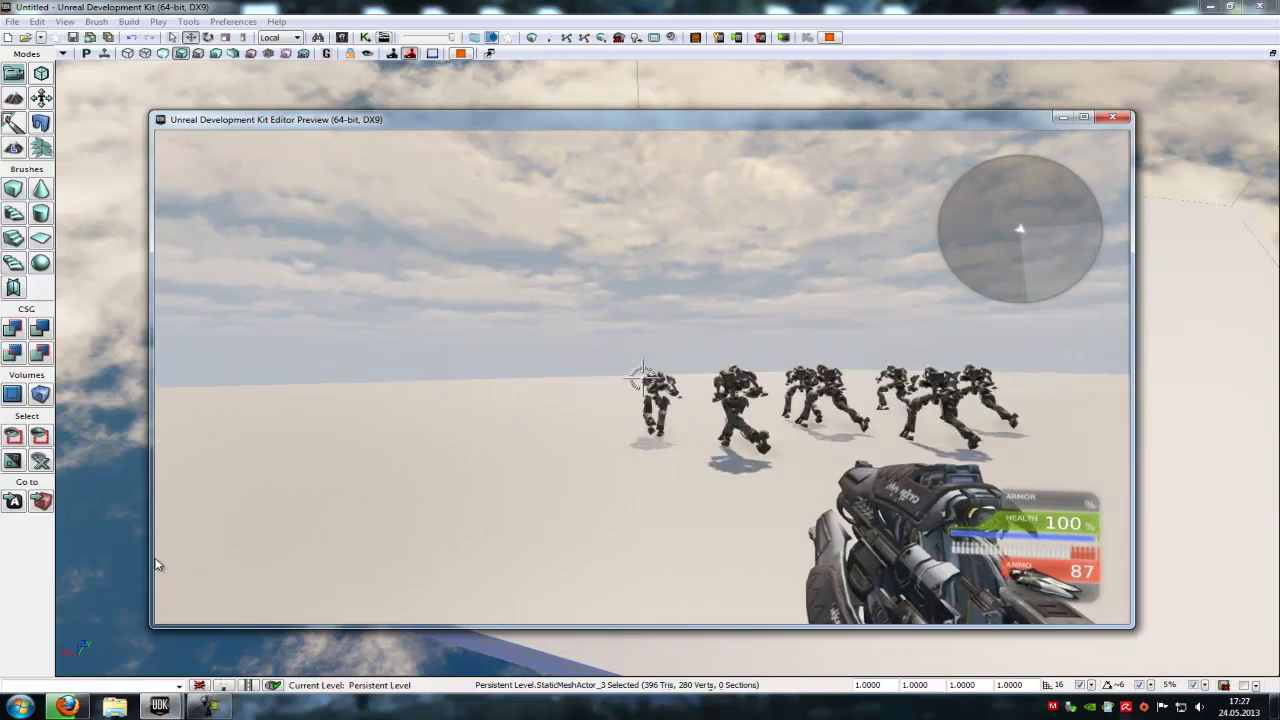
key(Escape)
click(806, 187)
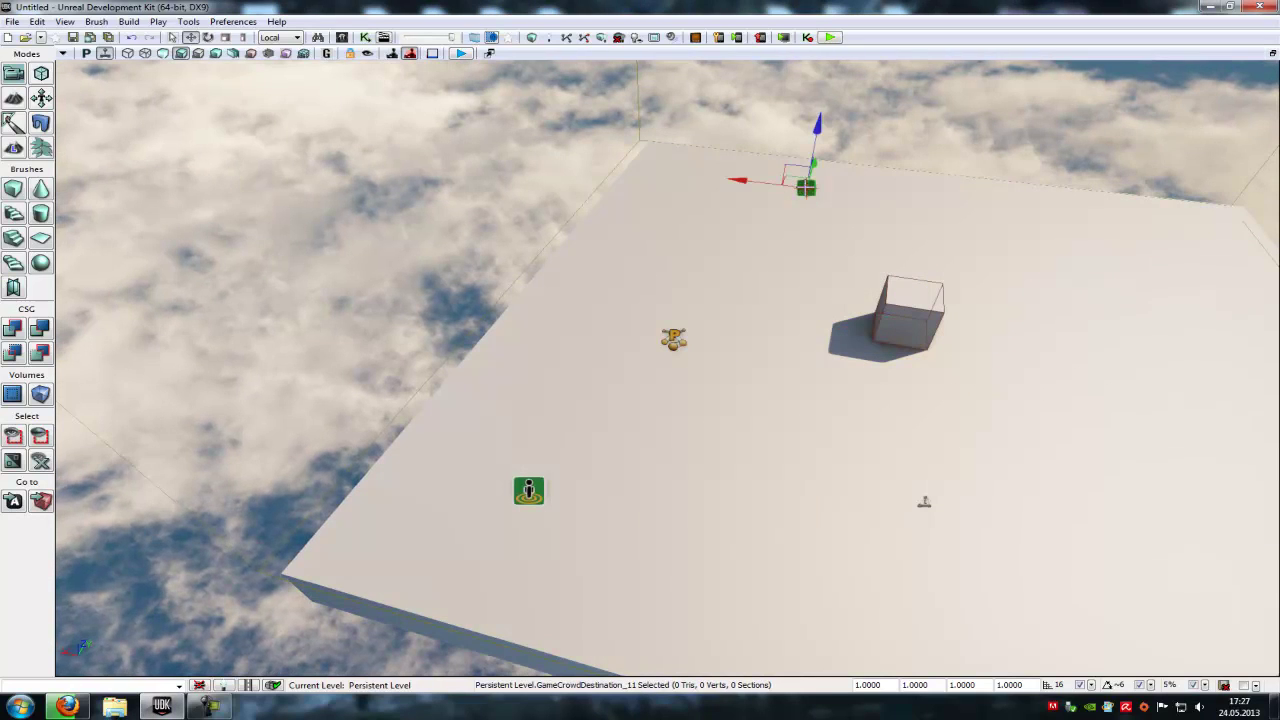
double_click(806, 187)
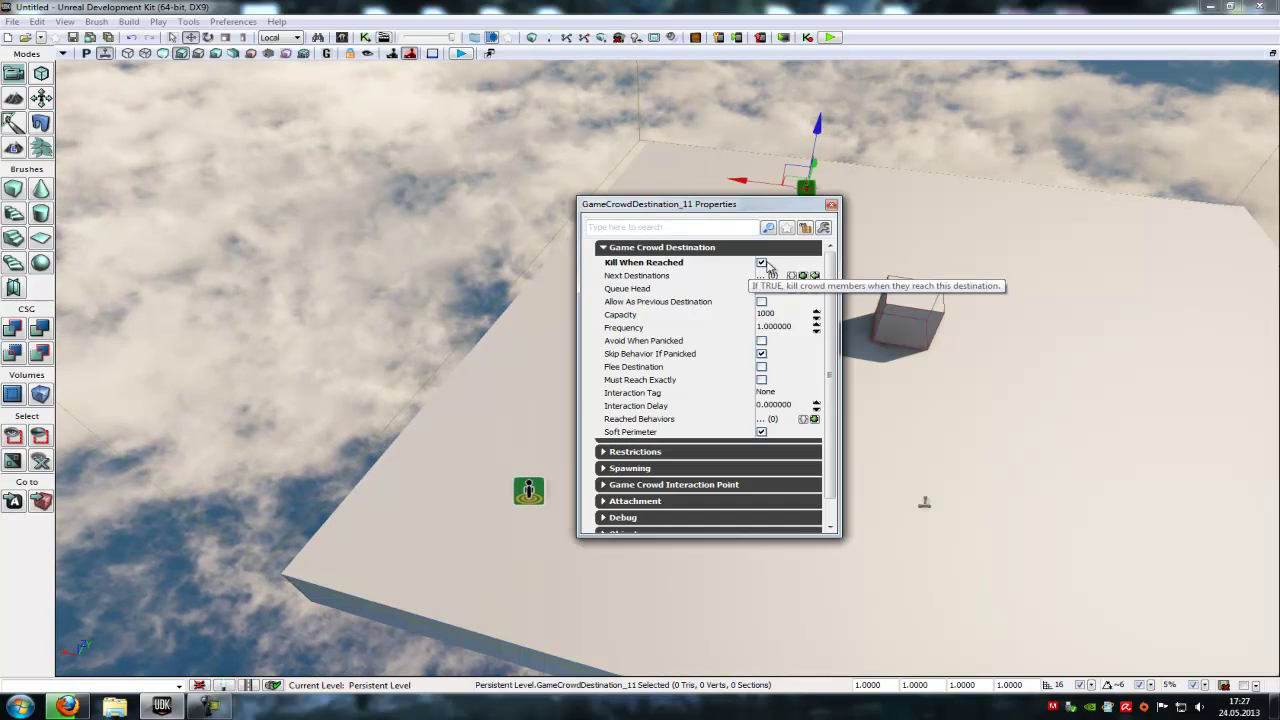
click(831, 204)
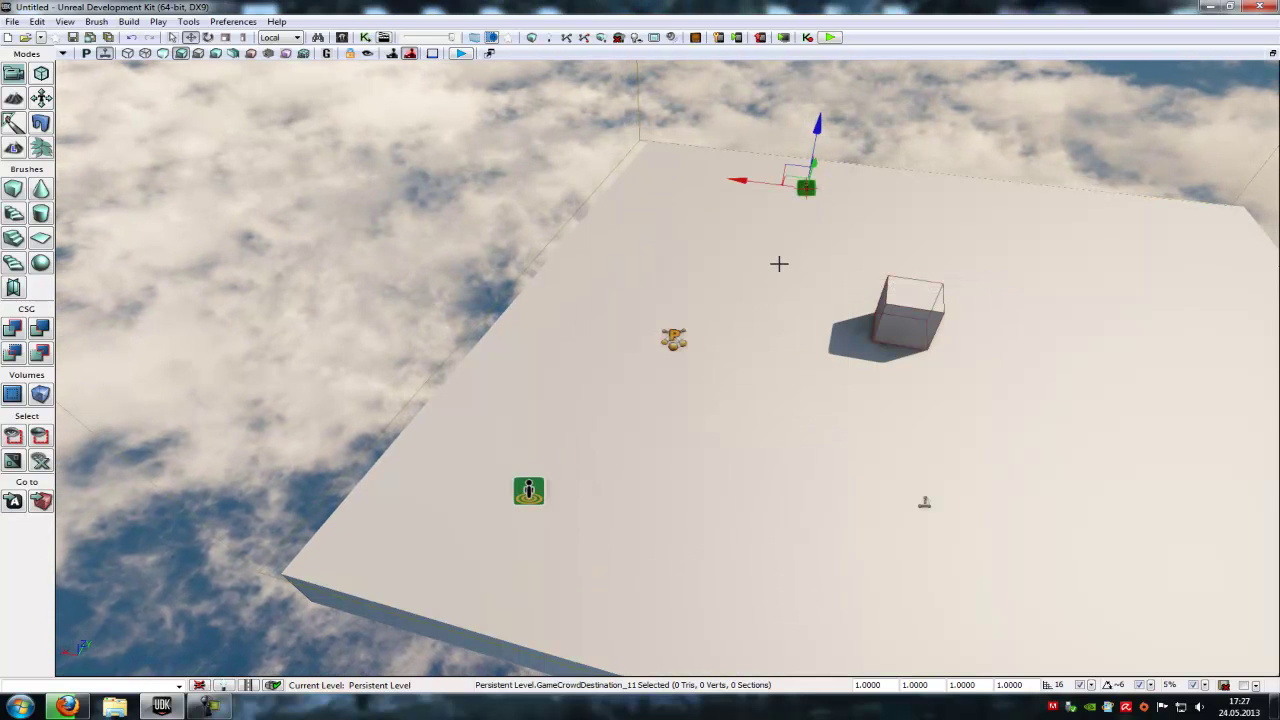
right_drag(764, 269, 527, 282)
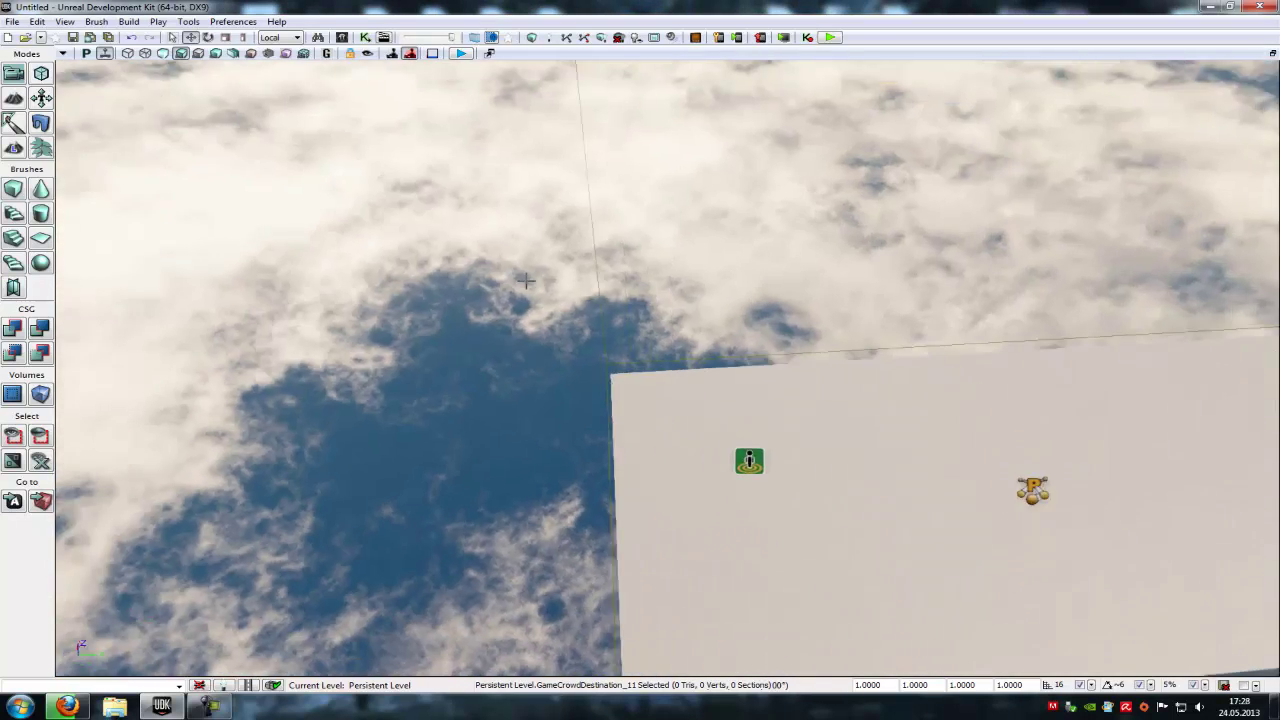
drag(527, 282, 393, 485)
middle_drag(449, 427, 762, 462)
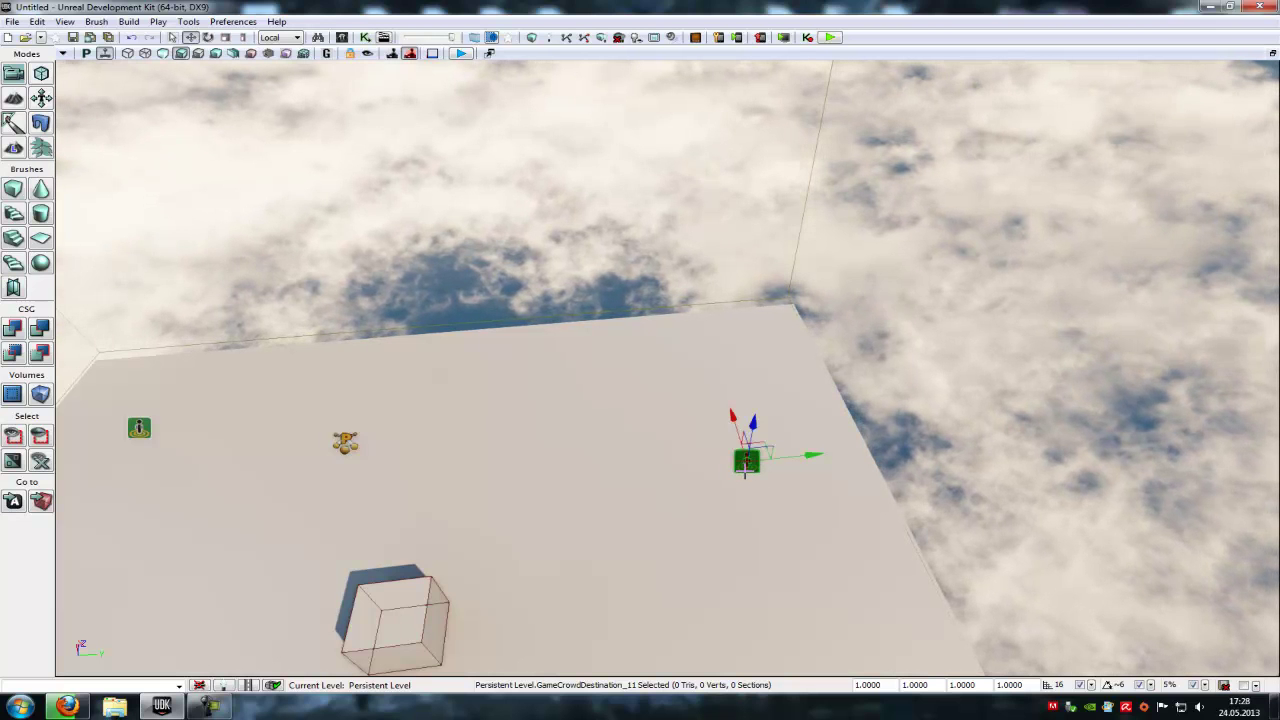
drag(743, 476, 795, 459)
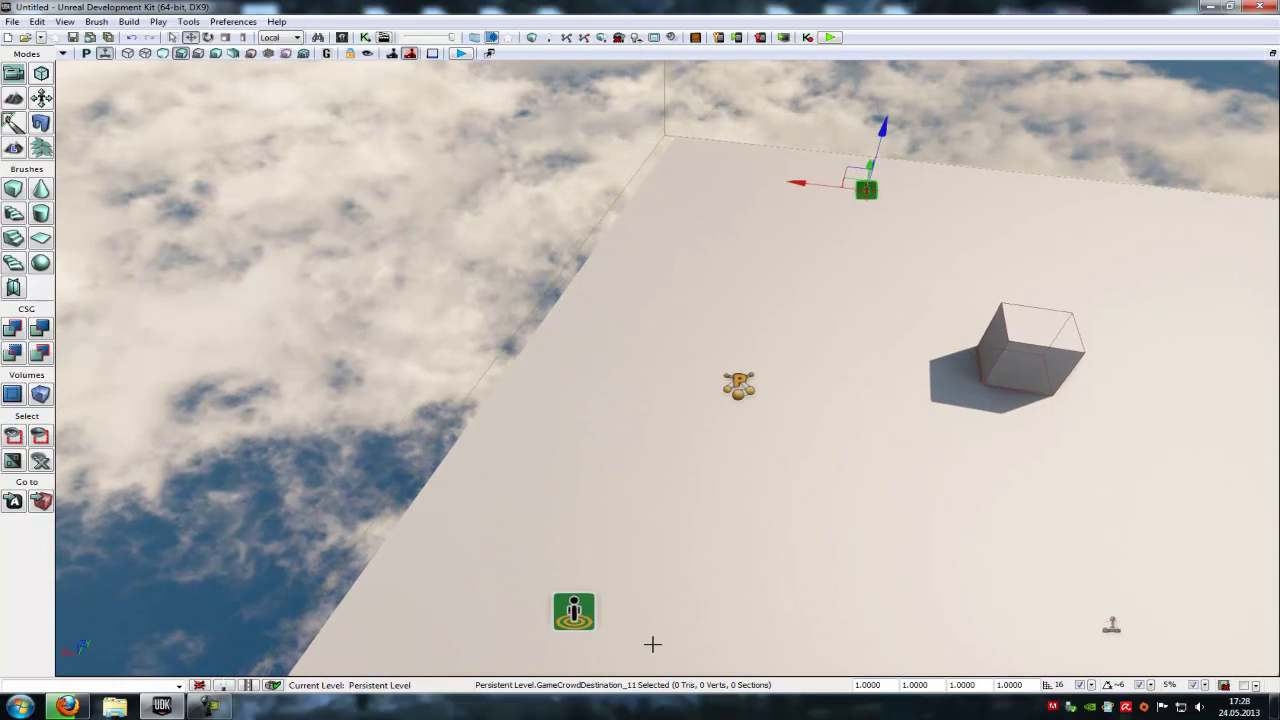
right_click(789, 356)
click(877, 683)
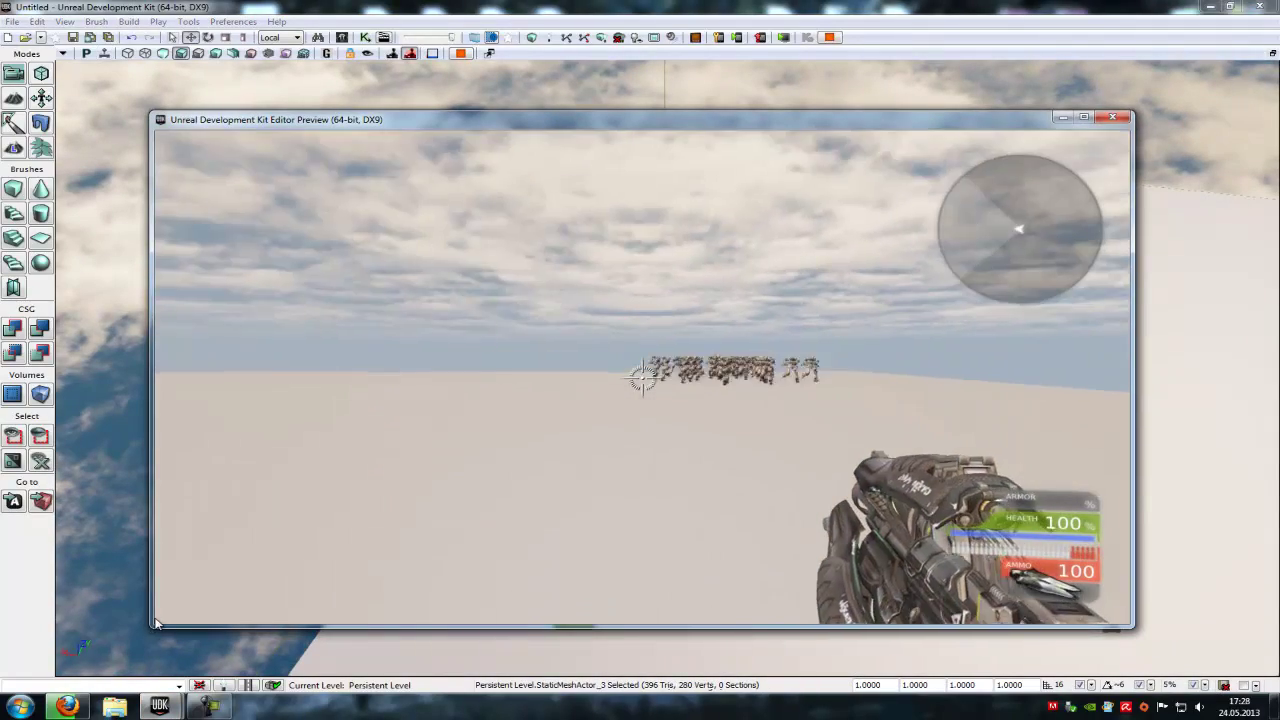
click(255, 624)
drag(255, 624, 171, 627)
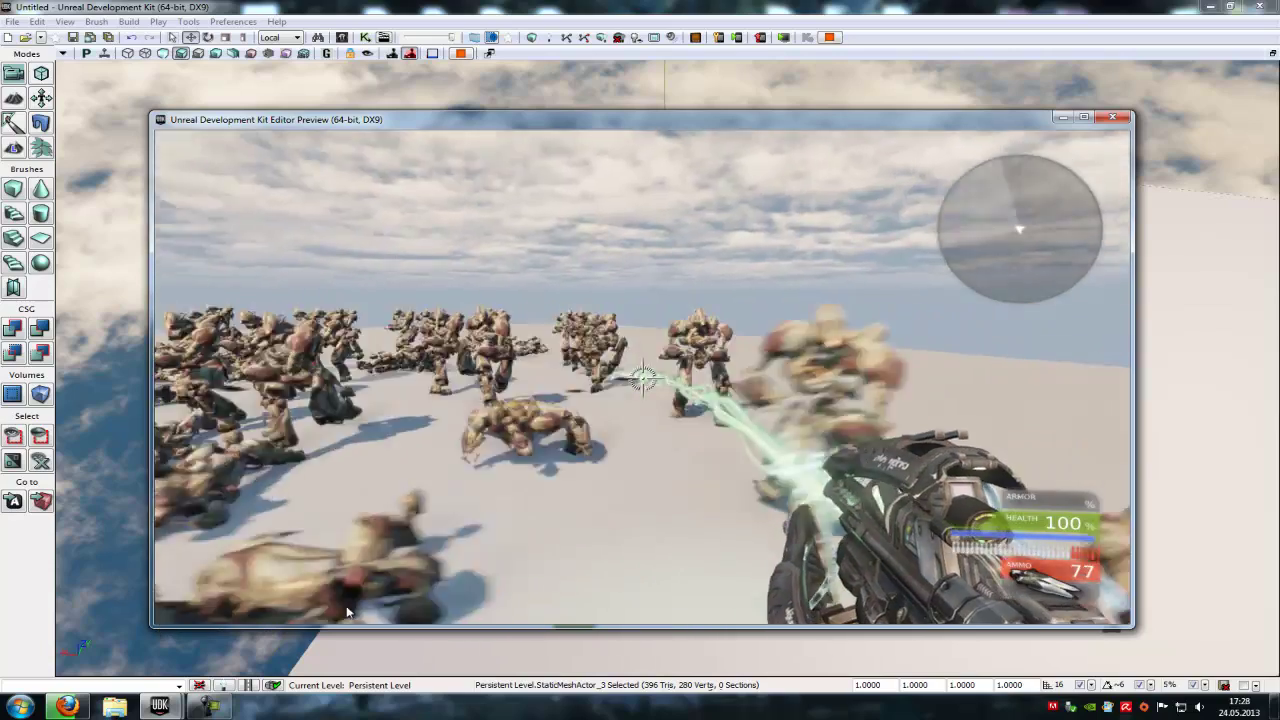
mouse_move(171, 627)
mouse_down()
mouse_move(224, 614)
mouse_move(146, 622)
mouse_up()
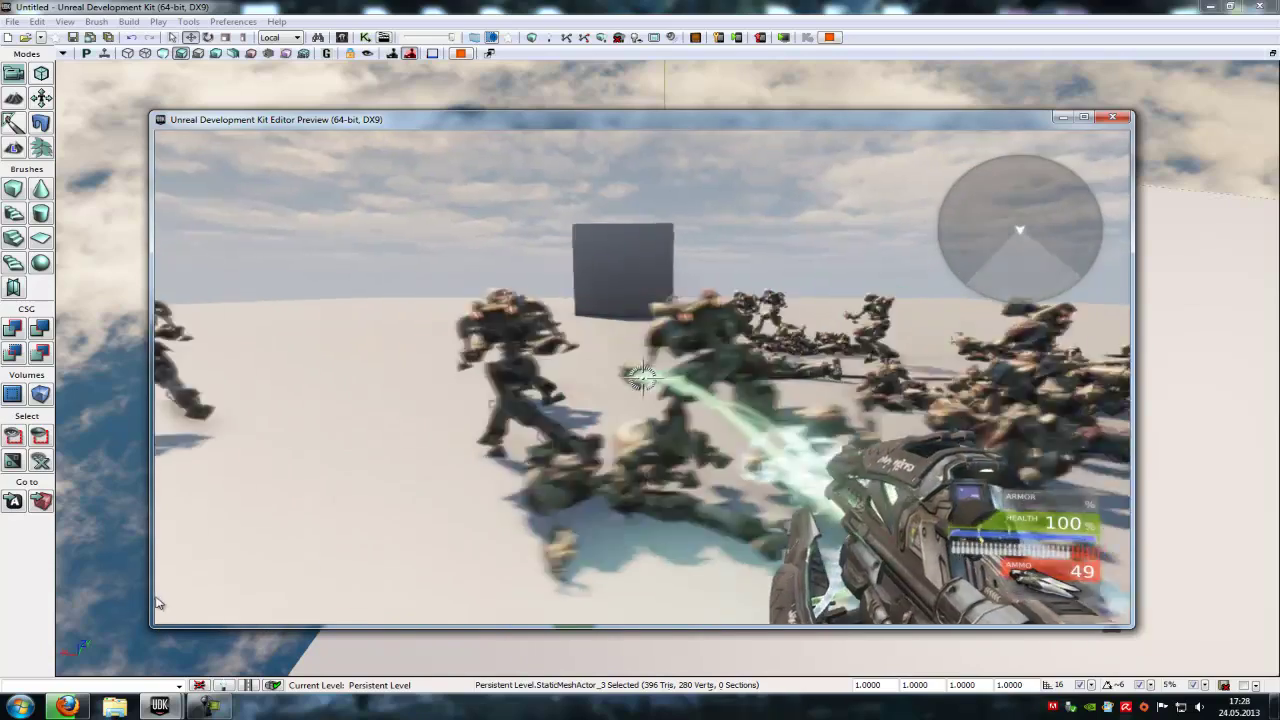
drag(146, 627, 459, 587)
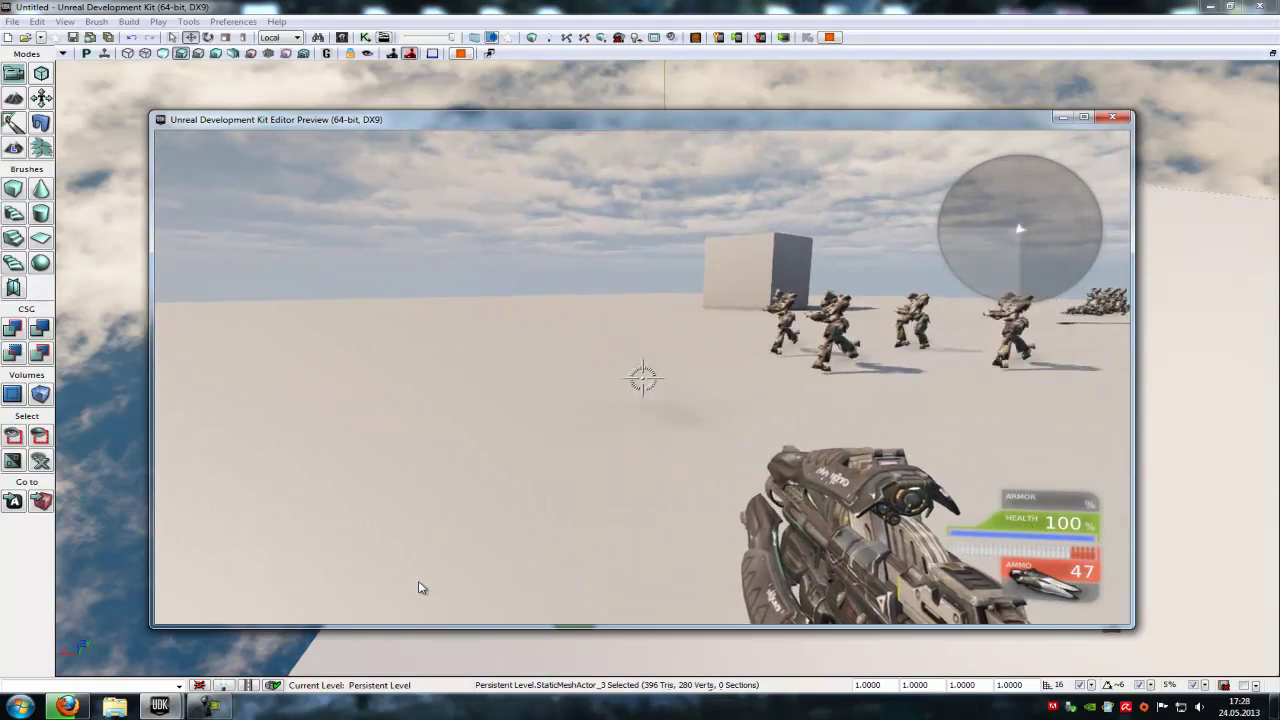
click(449, 580)
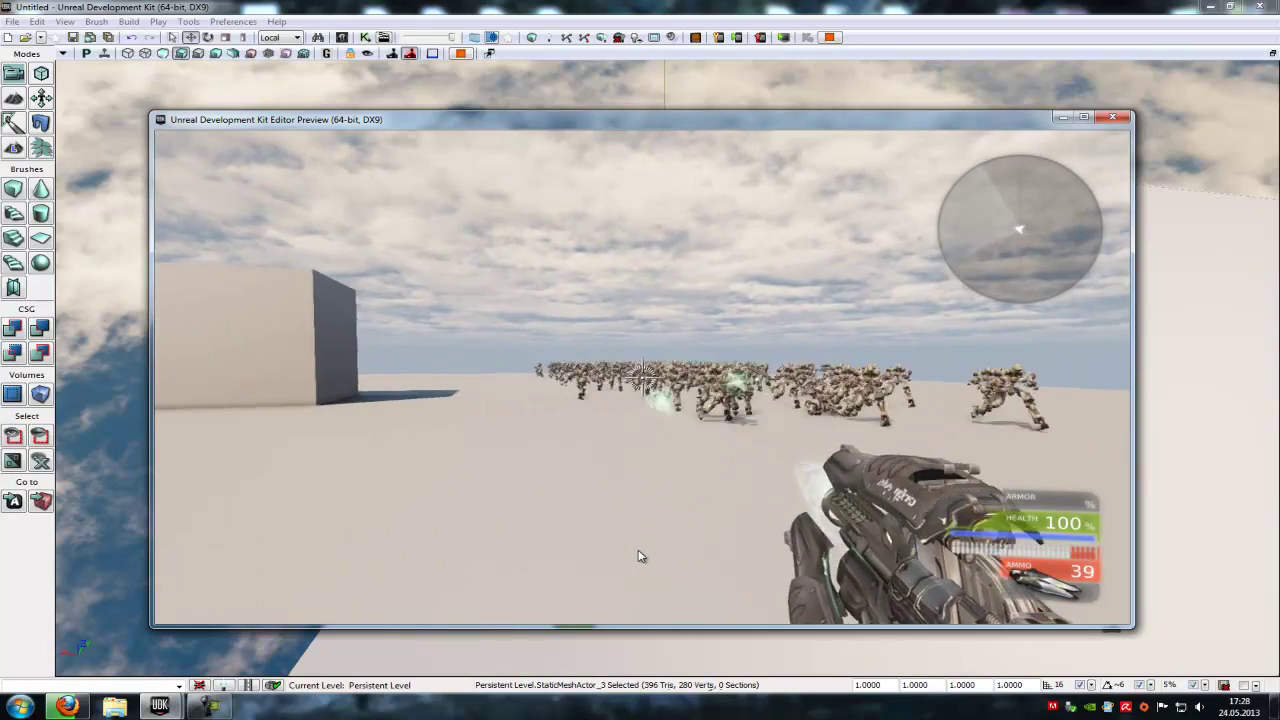
click(600, 556)
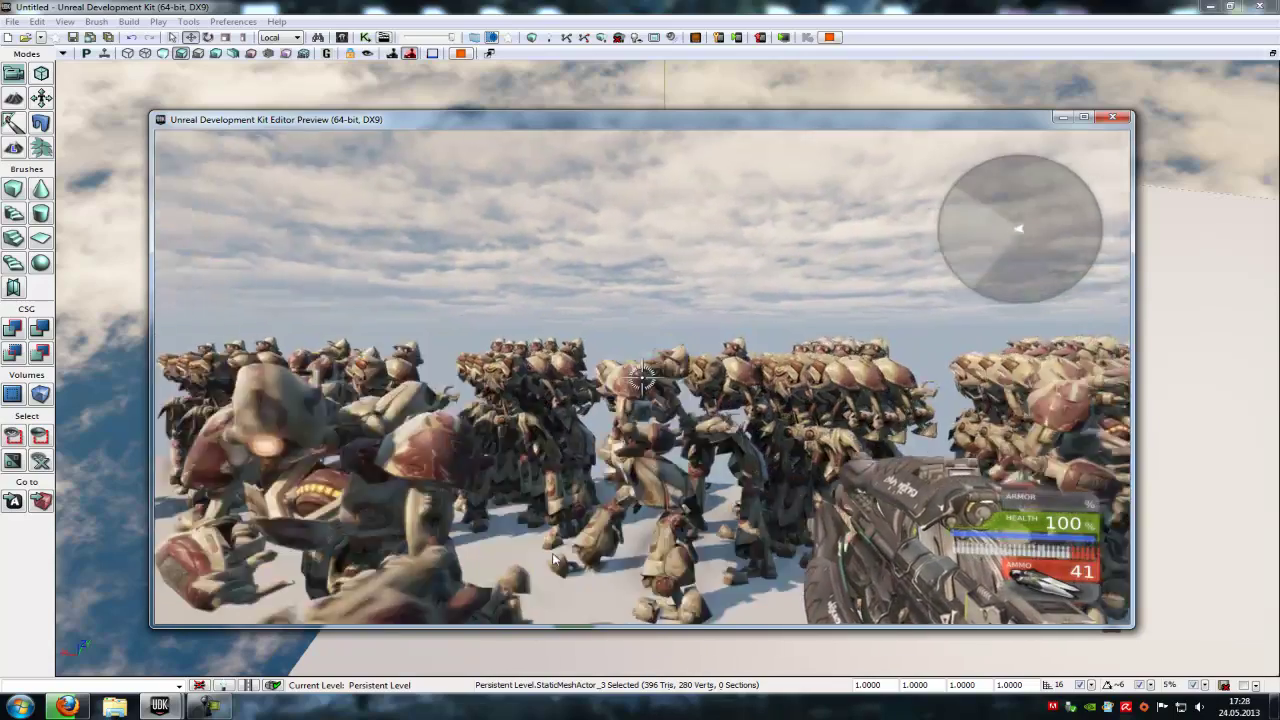
click(520, 568)
mouse_move(520, 566)
mouse_down()
mouse_move(487, 570)
mouse_move(1119, 505)
mouse_up()
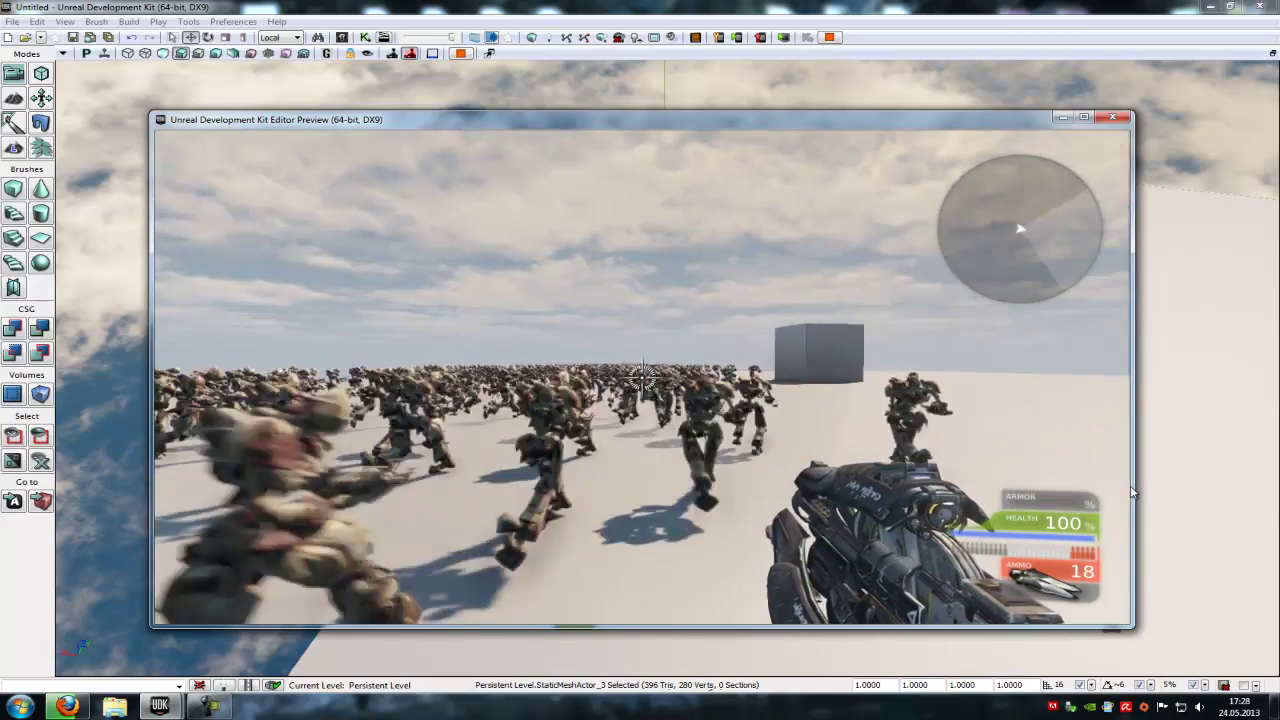
key(Escape)
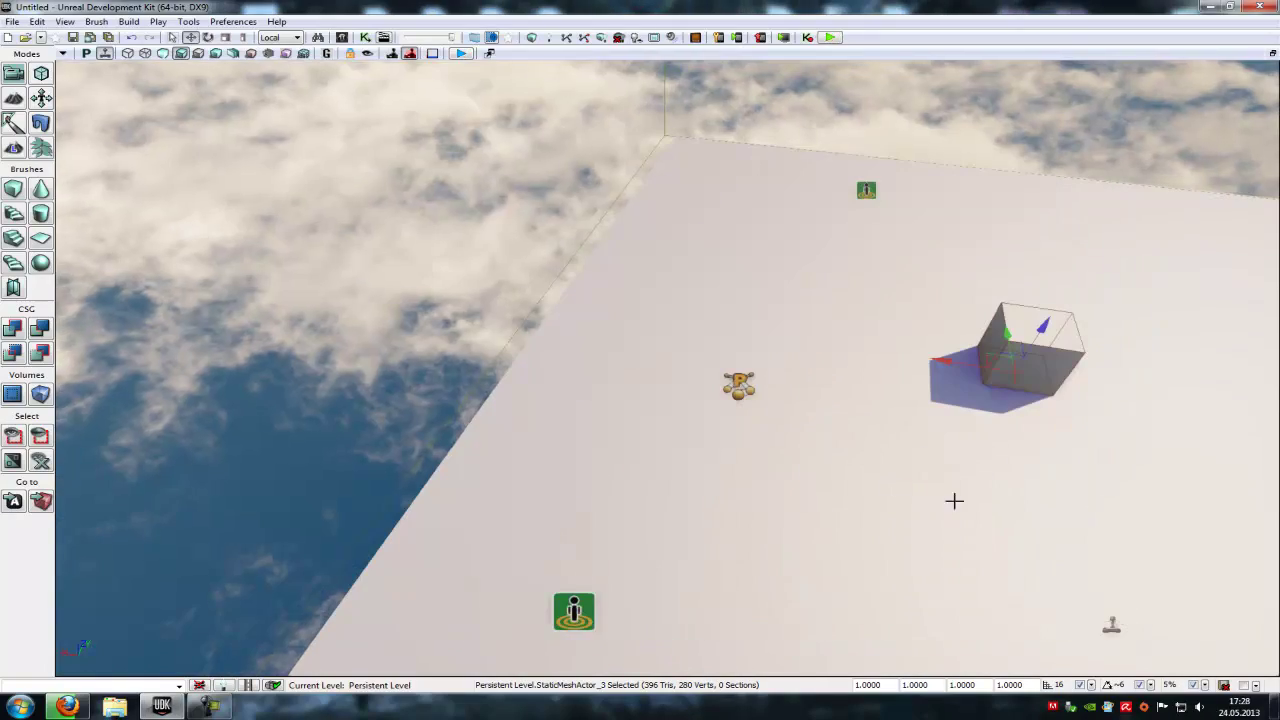